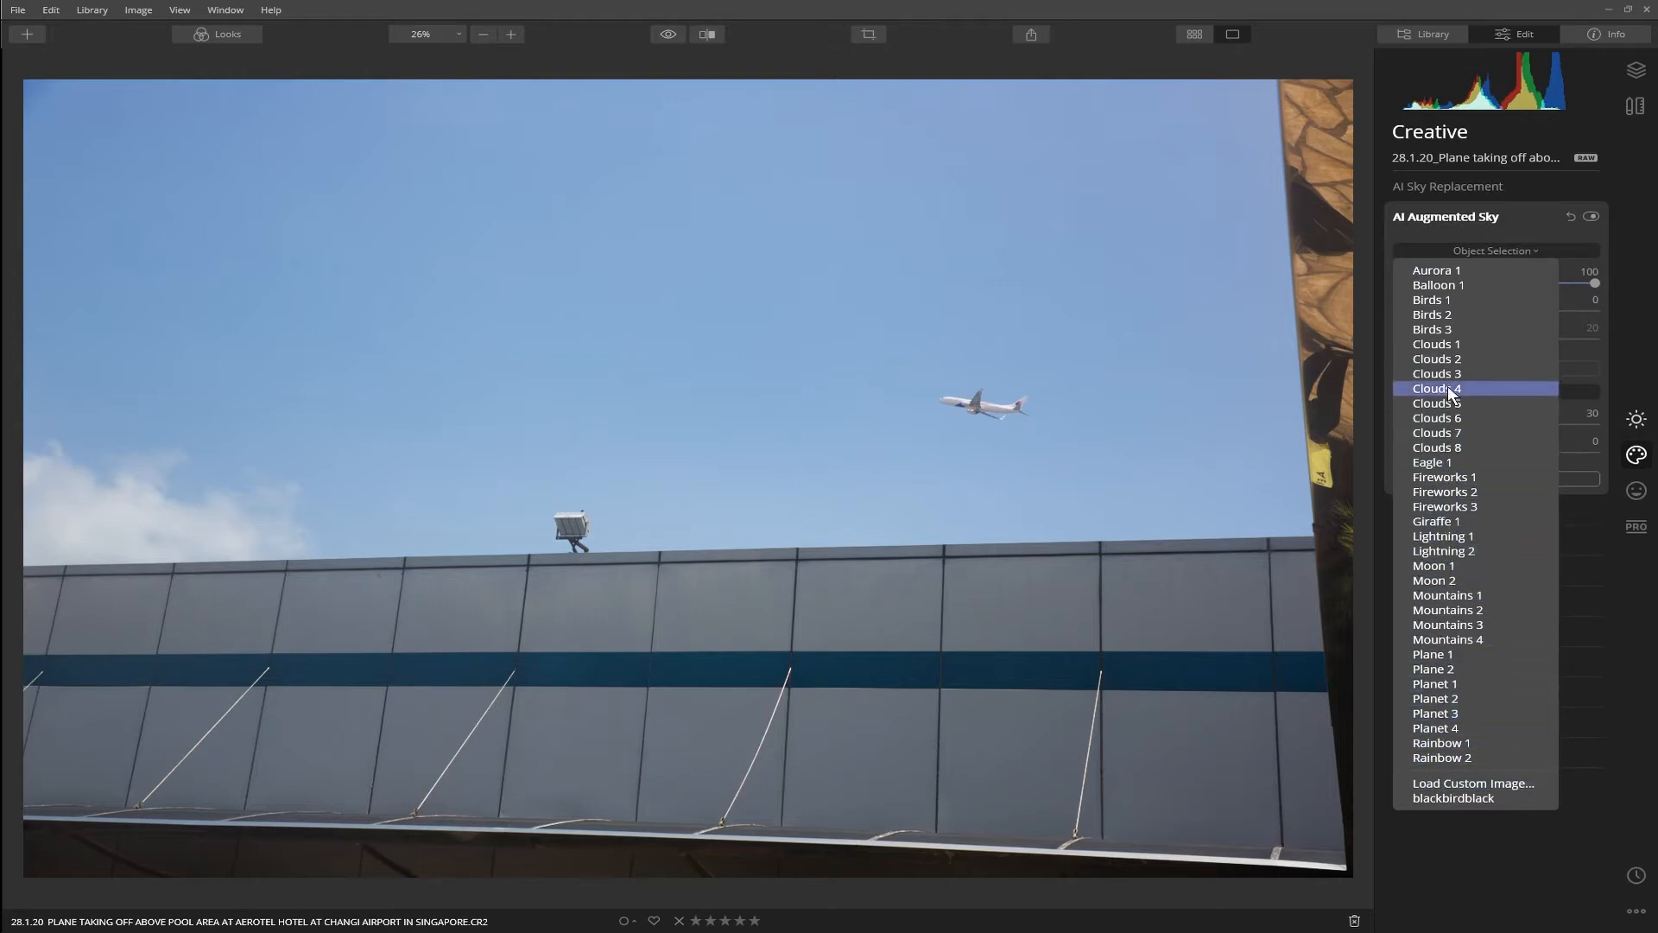
Add the Clouds 2 object to the sky, shrink it and place it above the airplane
click(1447, 356)
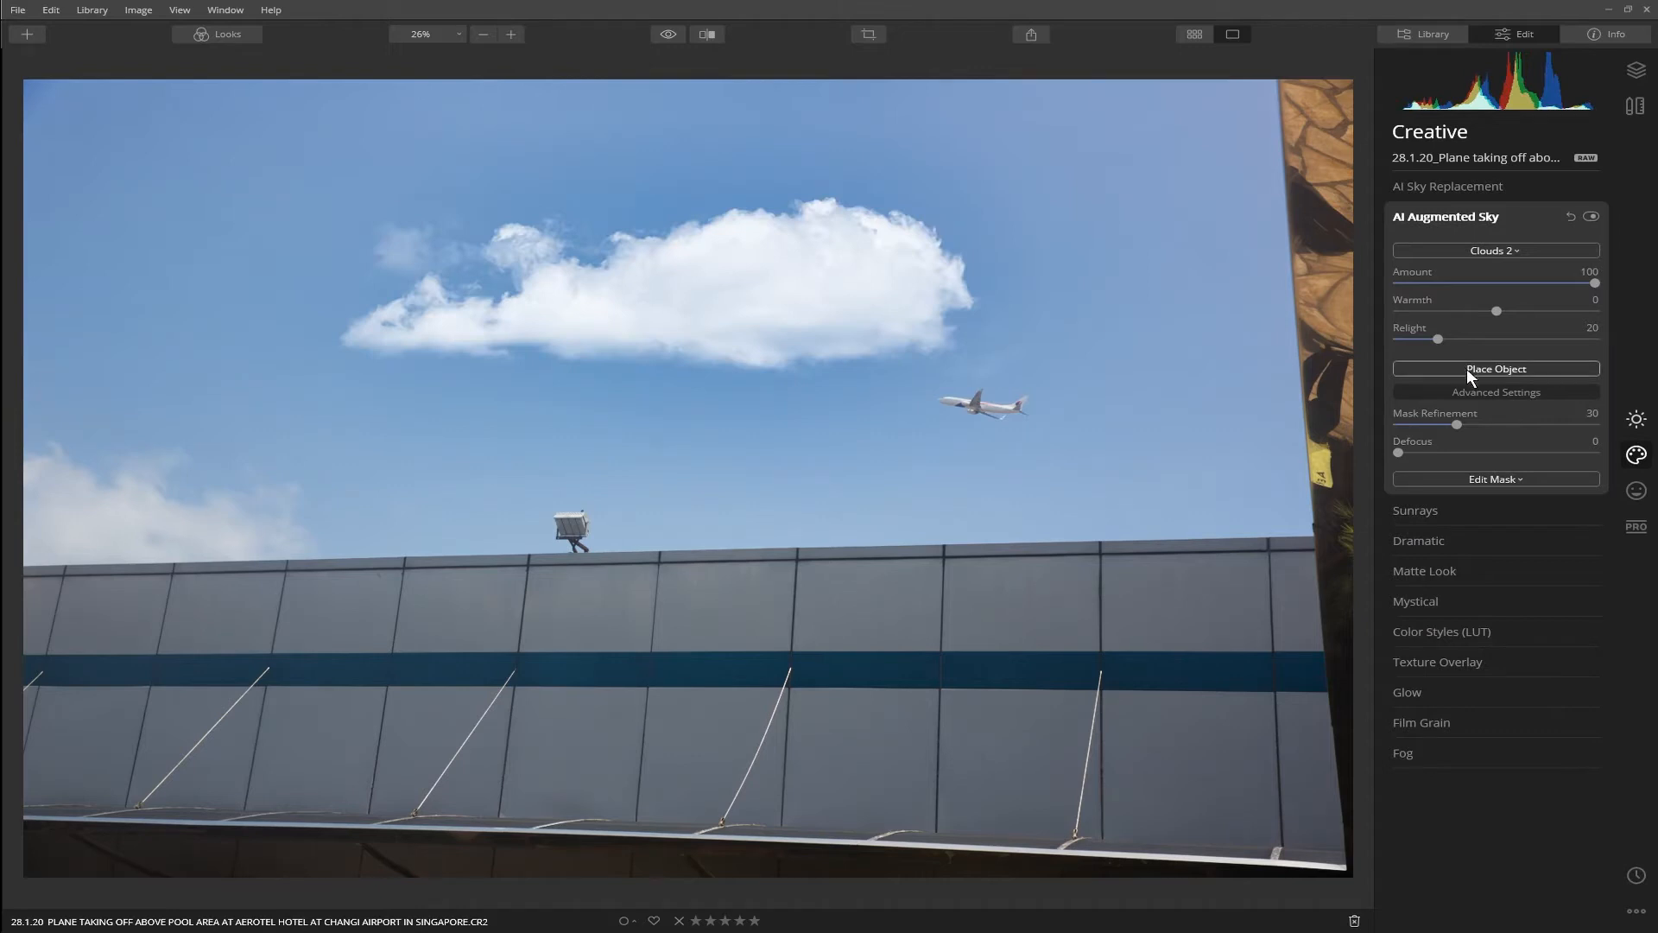
click(1471, 369)
drag(1051, 461, 962, 400)
drag(755, 300, 1053, 226)
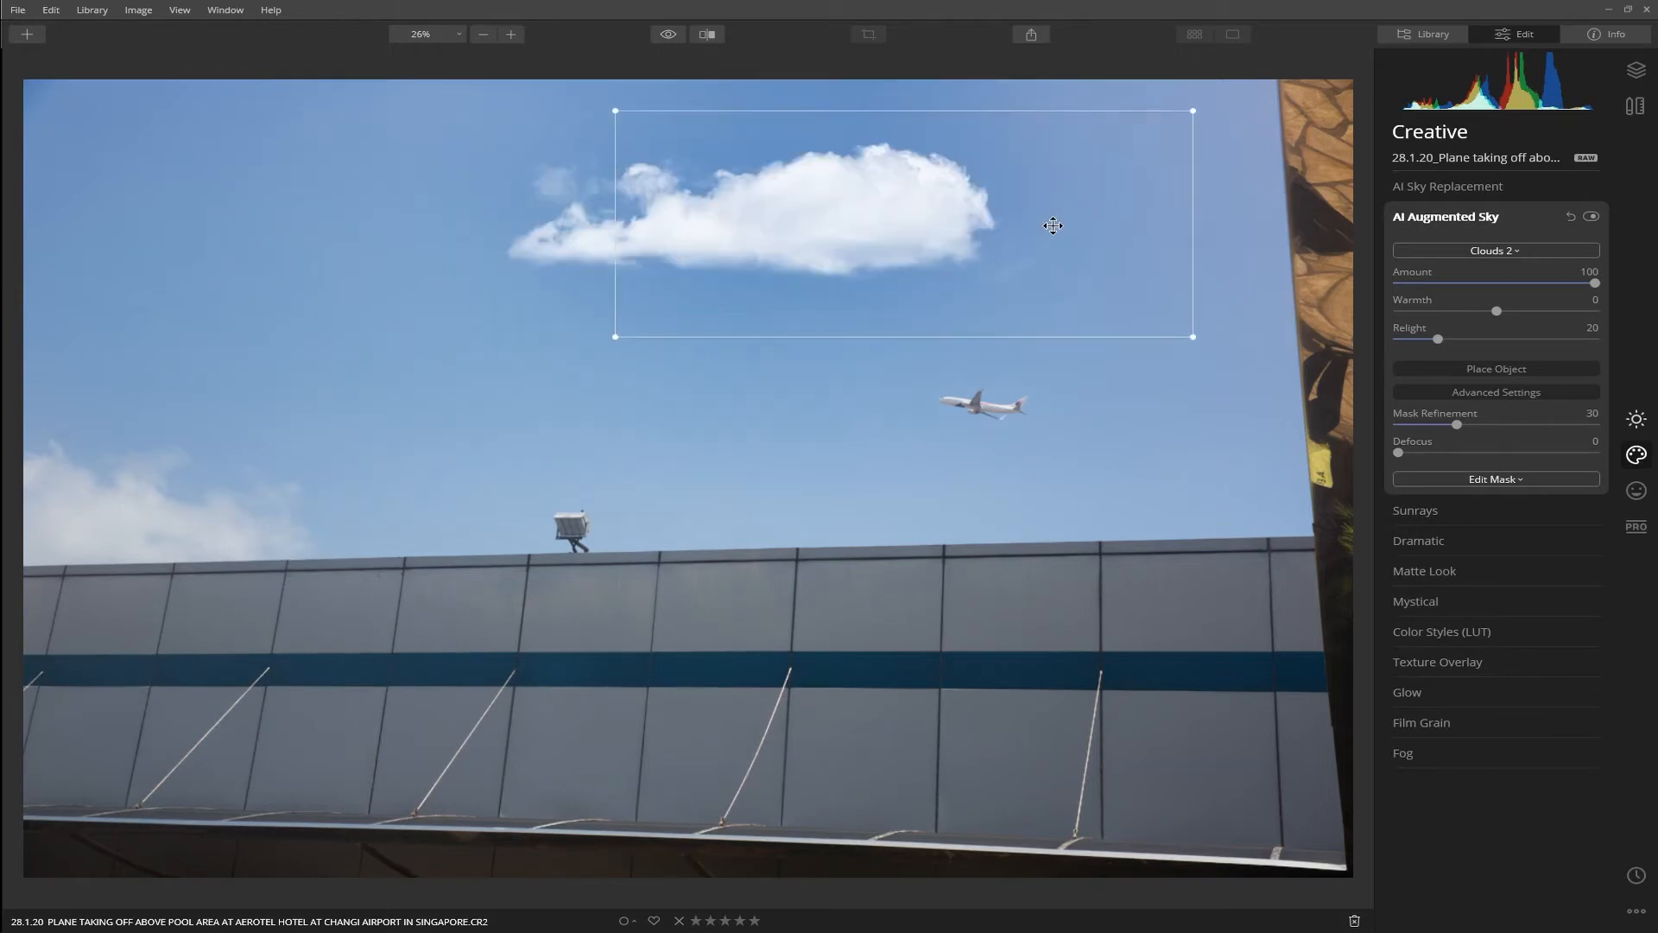
click(1487, 367)
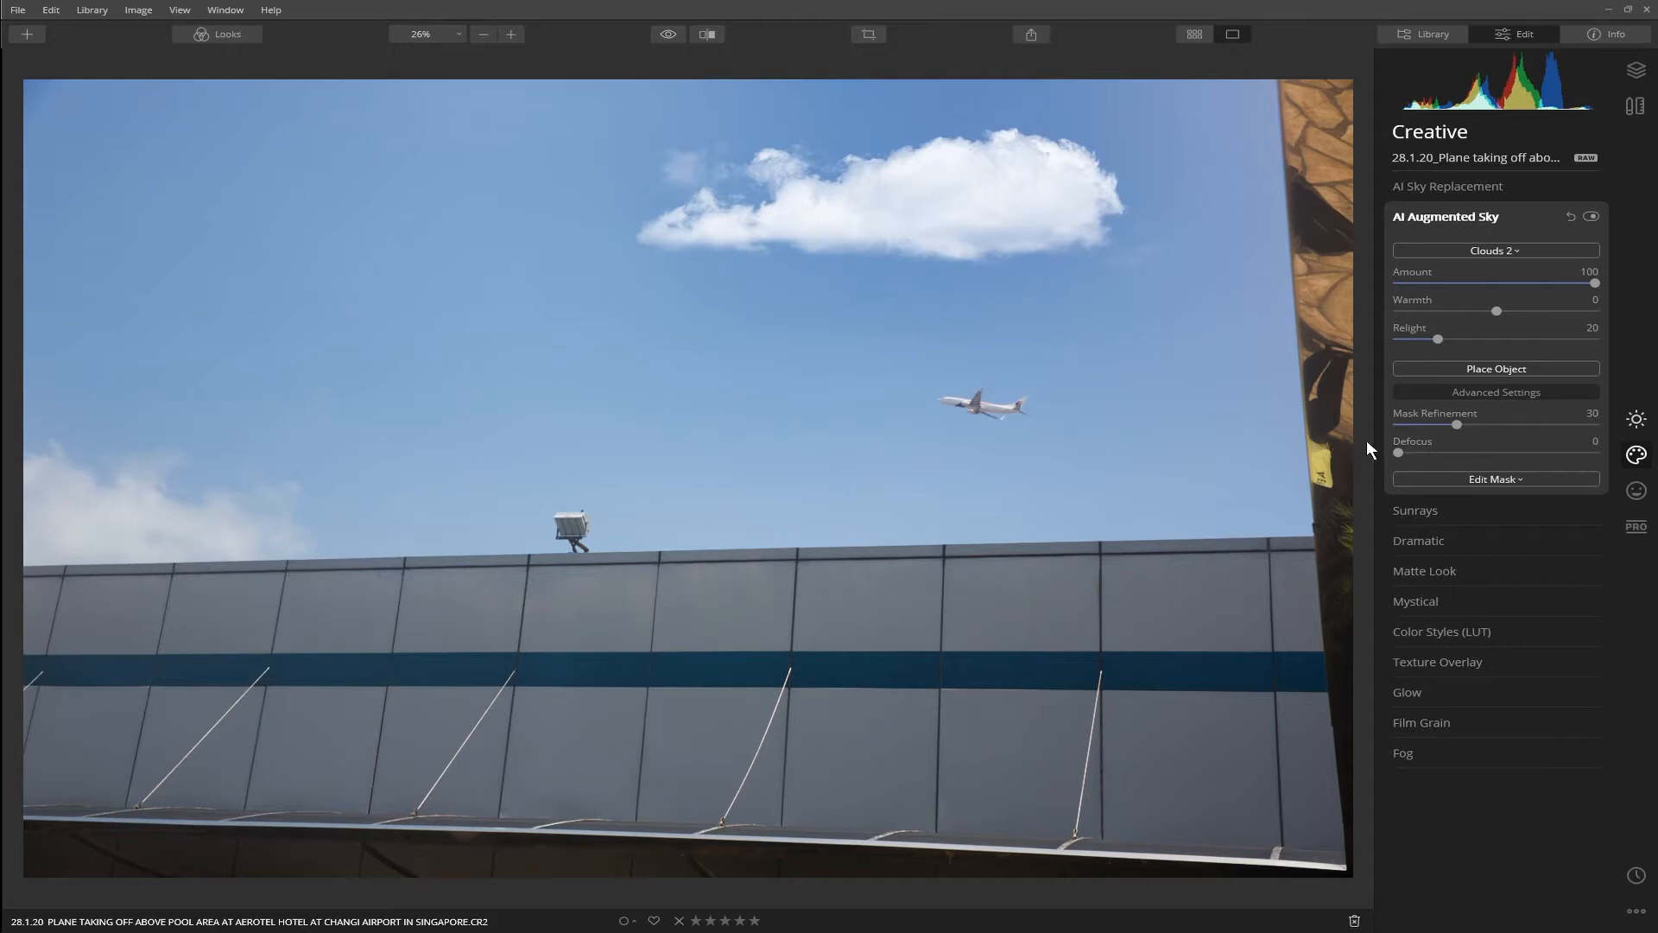
Set the cloud object's Defocus to 13 and reset the AI Augmented Sky adjustments
drag(1401, 452, 1413, 453)
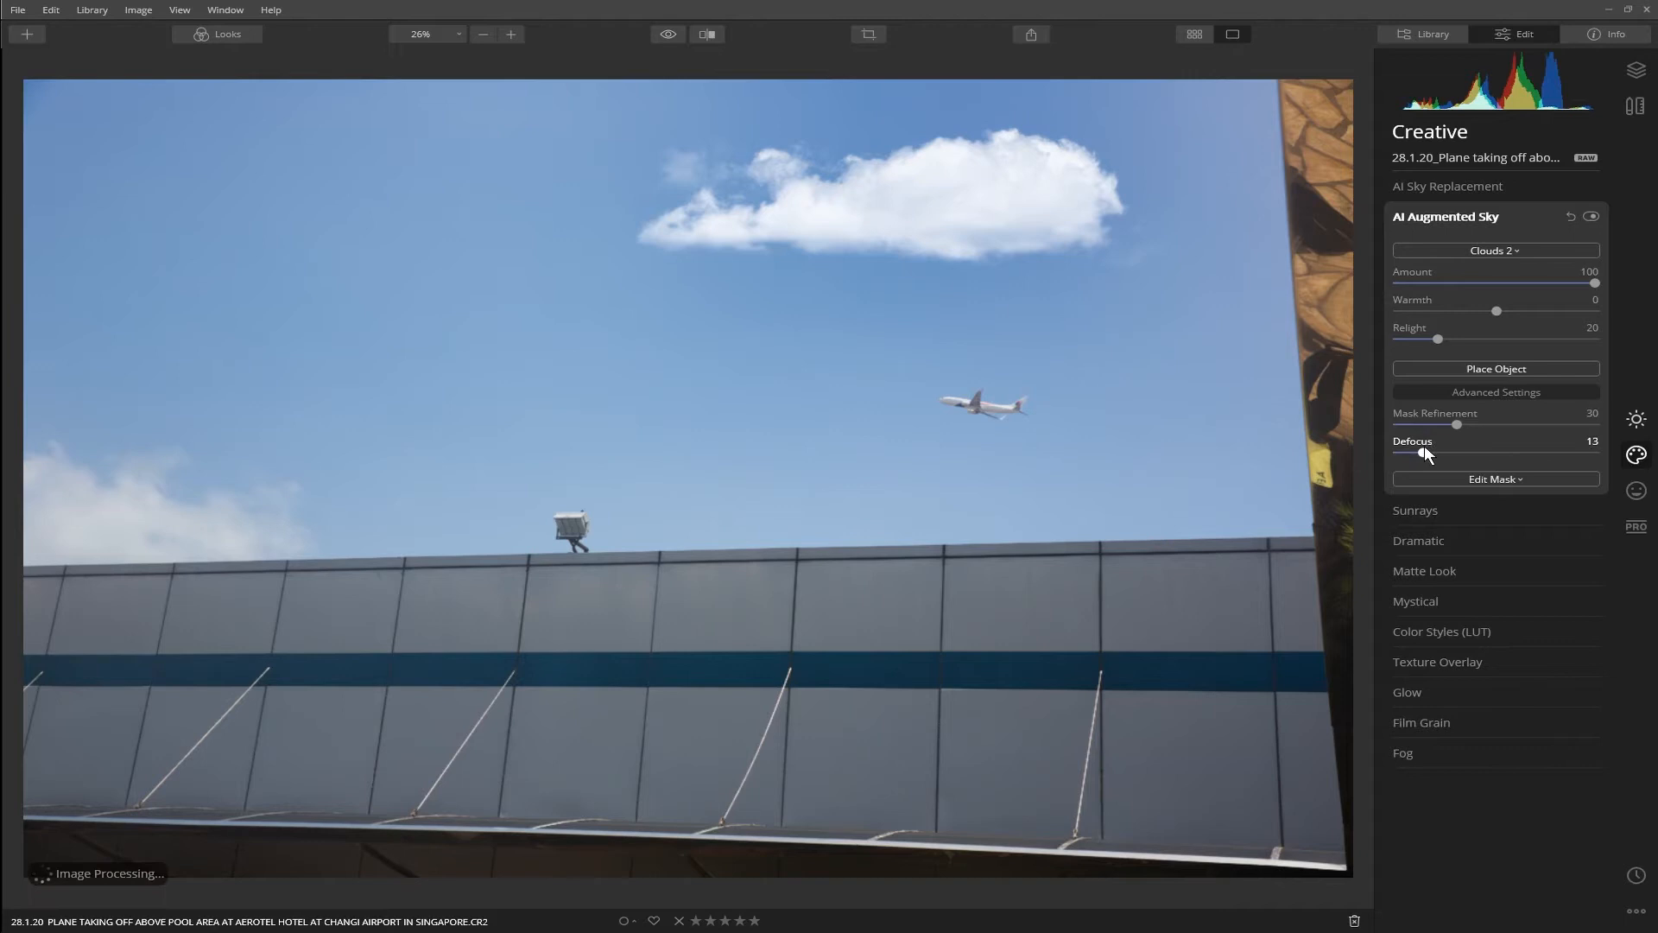
click(1571, 216)
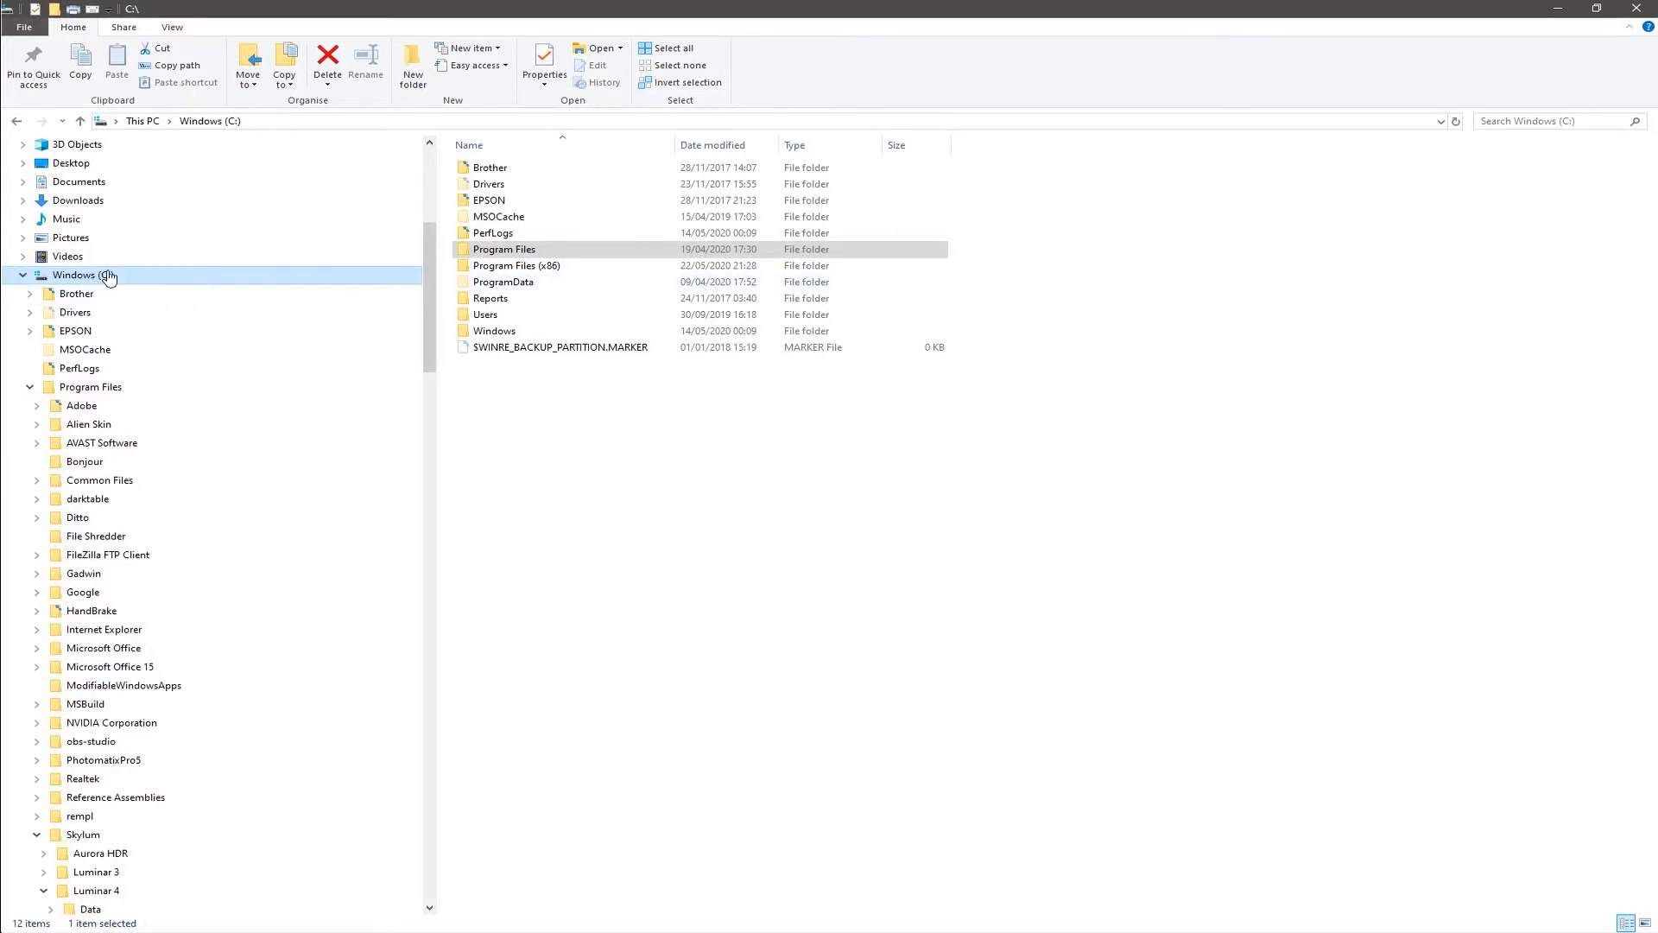
Open C:\Program Files\Skylum\Luminar 4\profiles\SkySFX and examine the images in its Alpha Blend and Screen folders
click(98, 390)
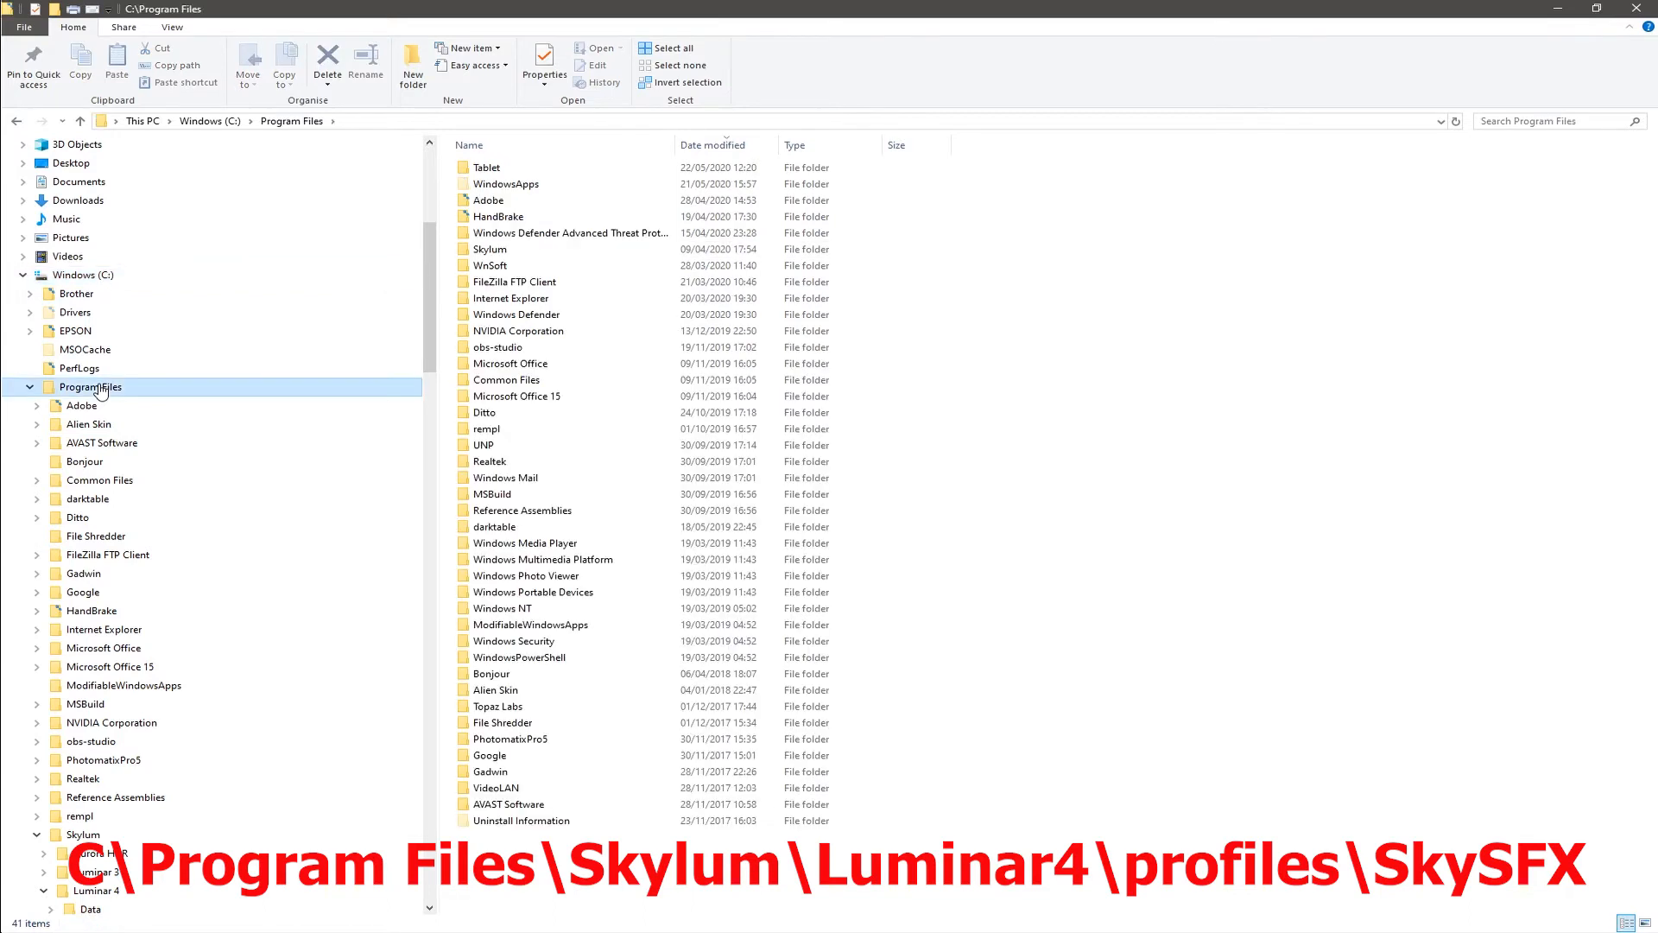
click(87, 836)
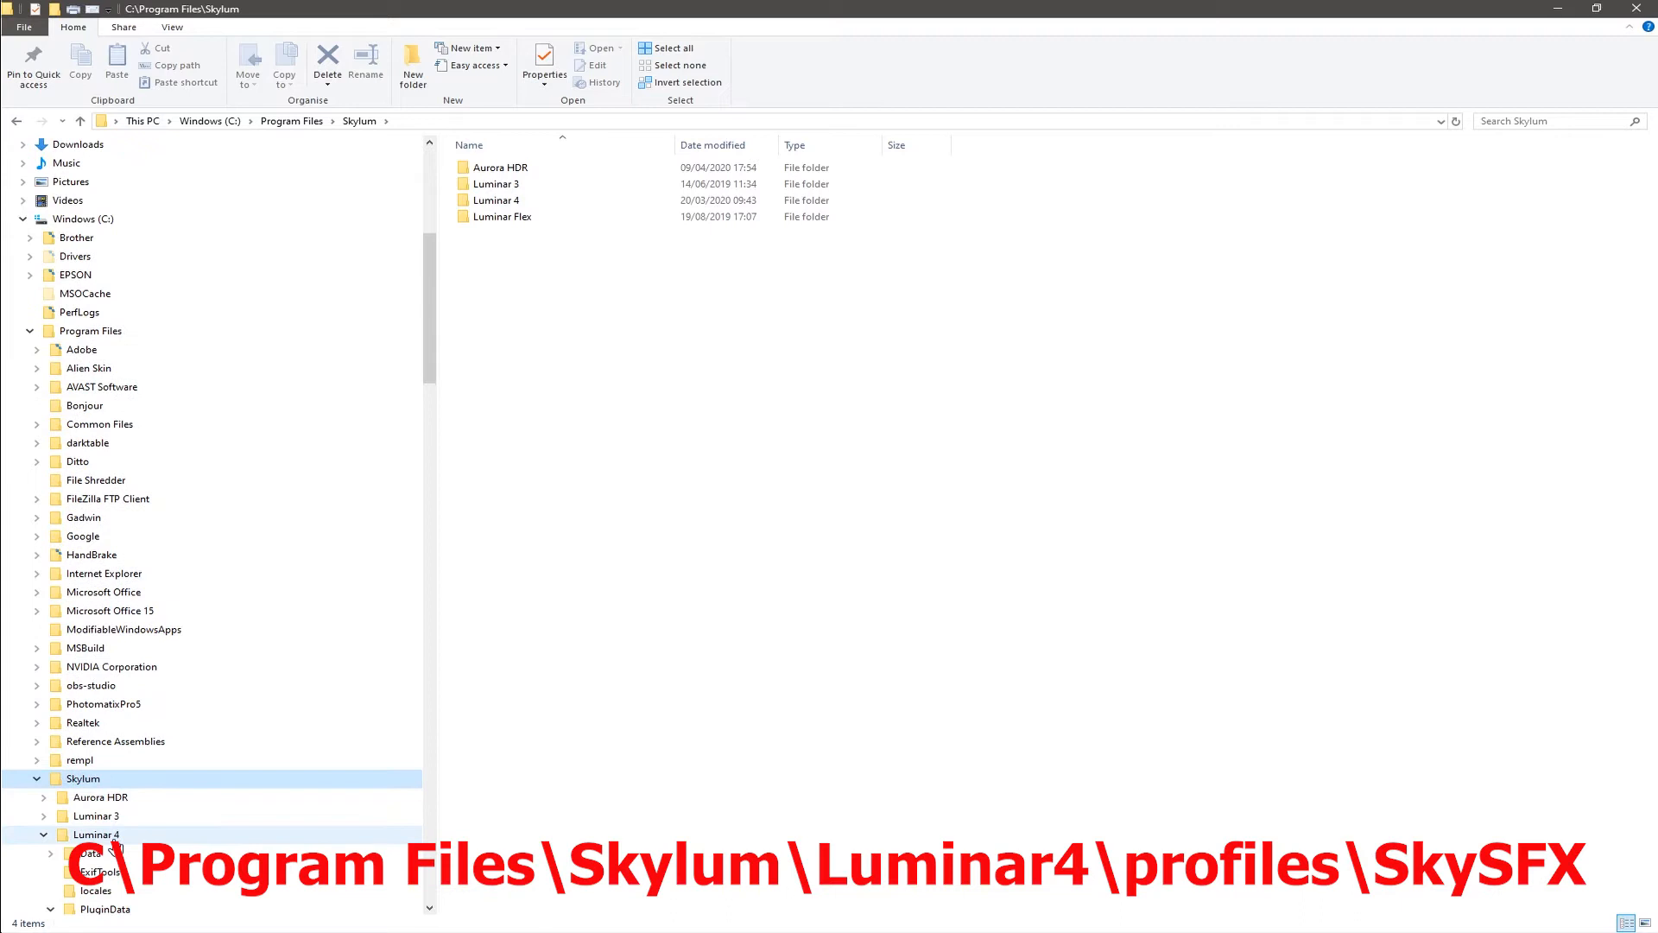
click(97, 835)
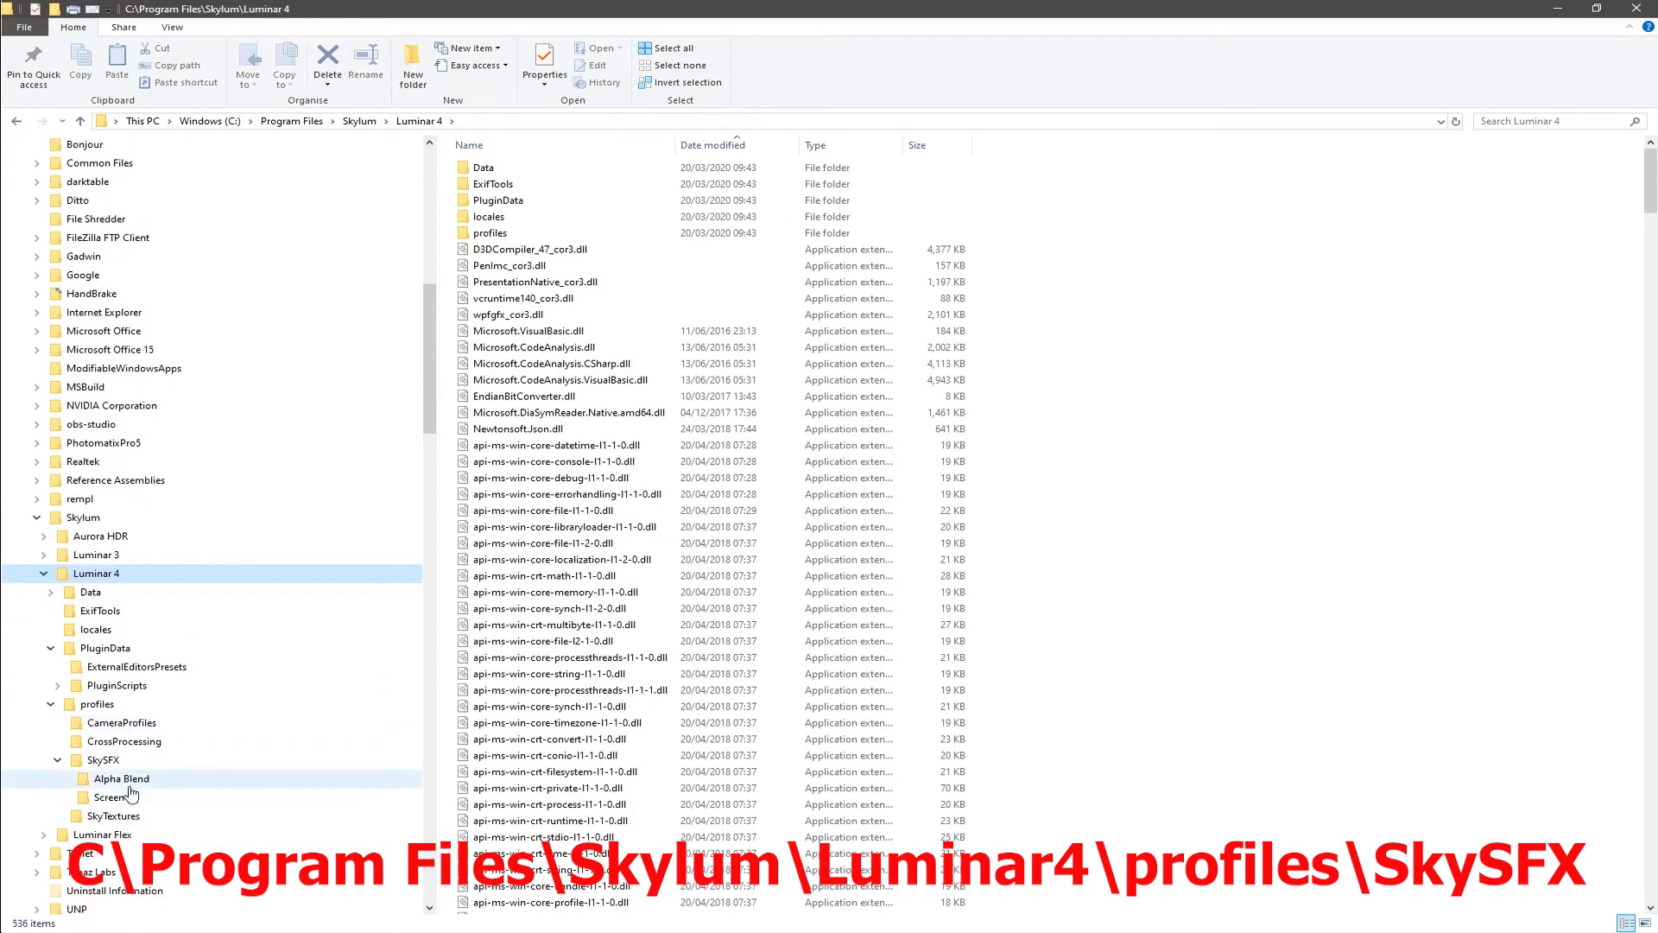
click(86, 704)
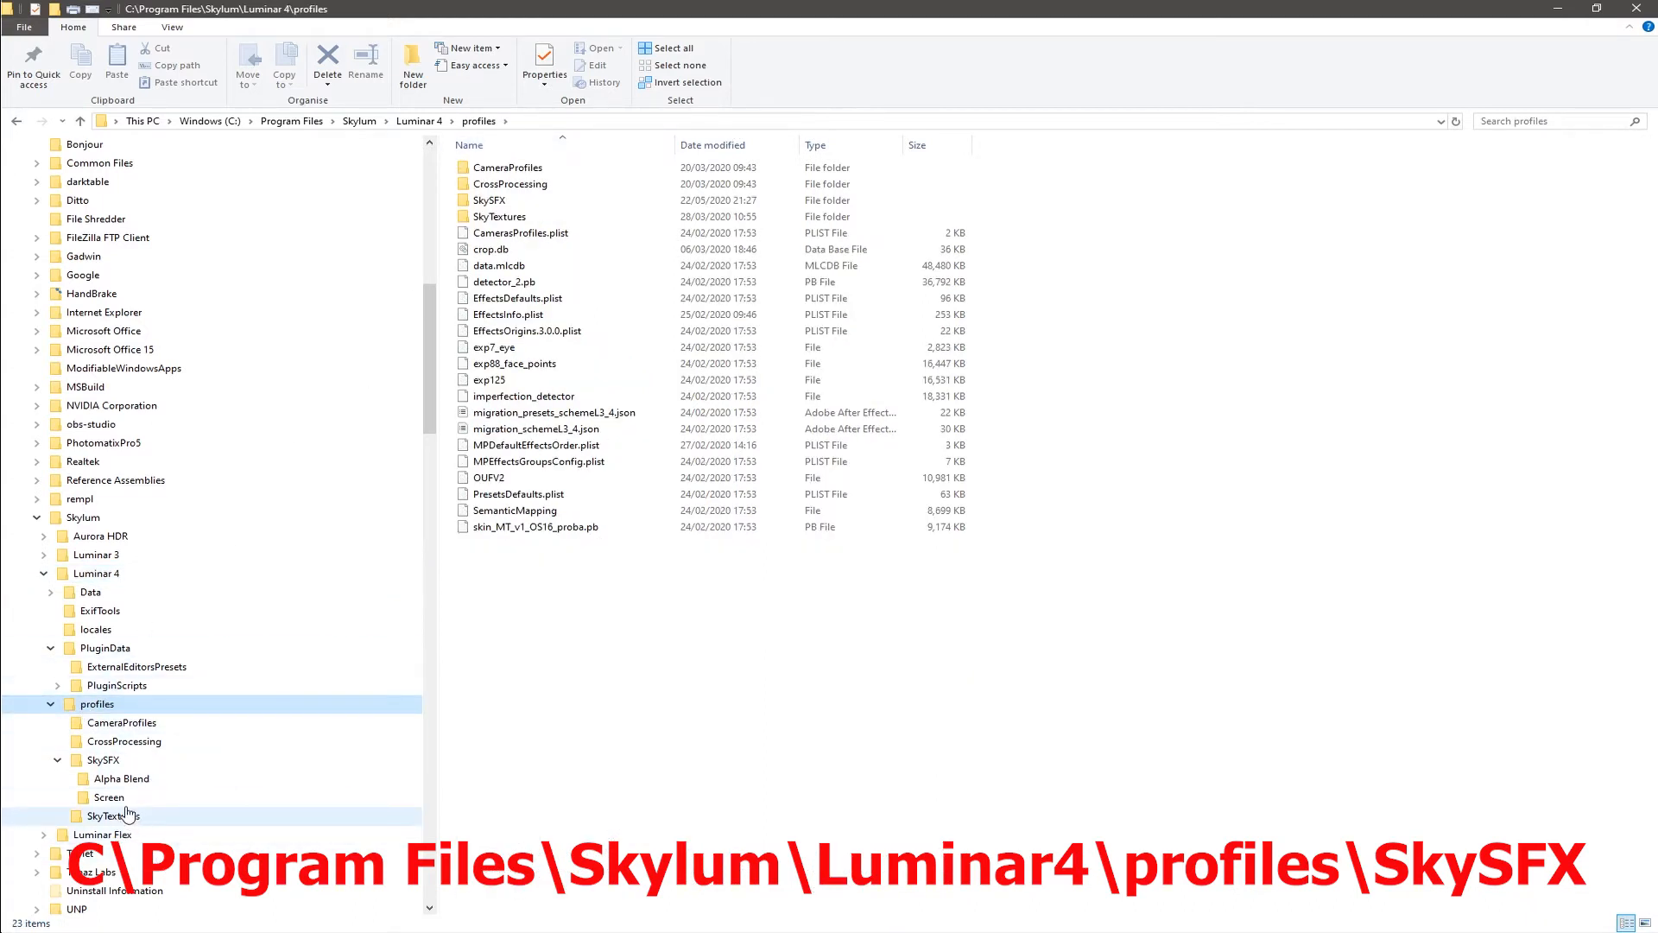
click(104, 762)
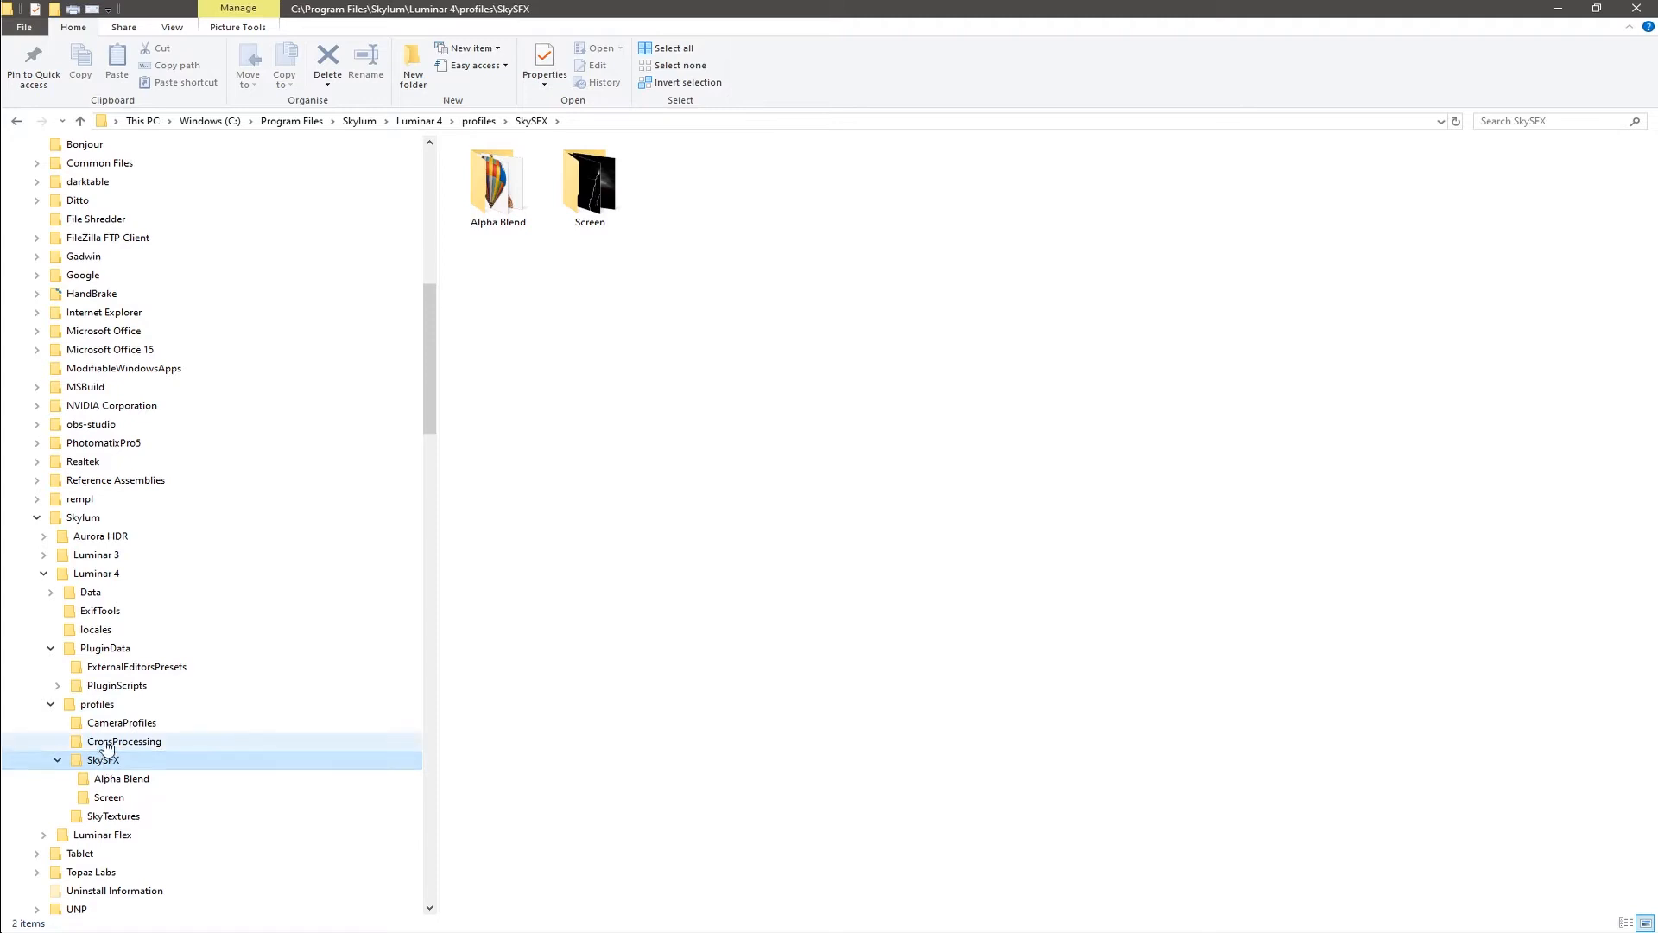
double_click(510, 201)
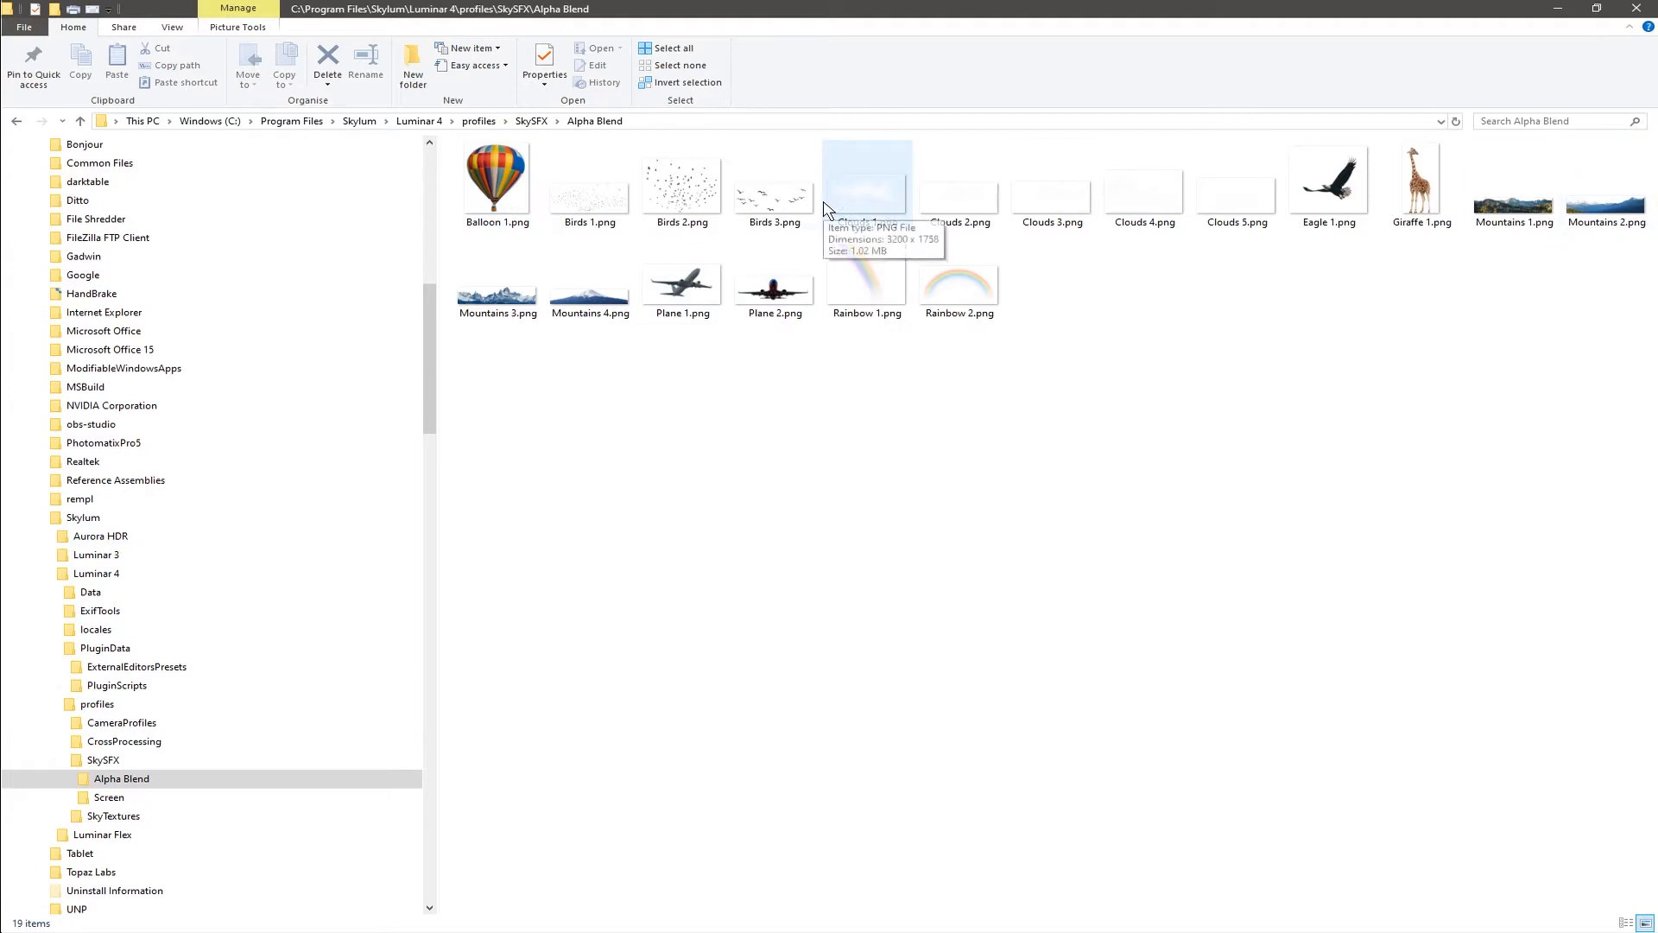
click(120, 803)
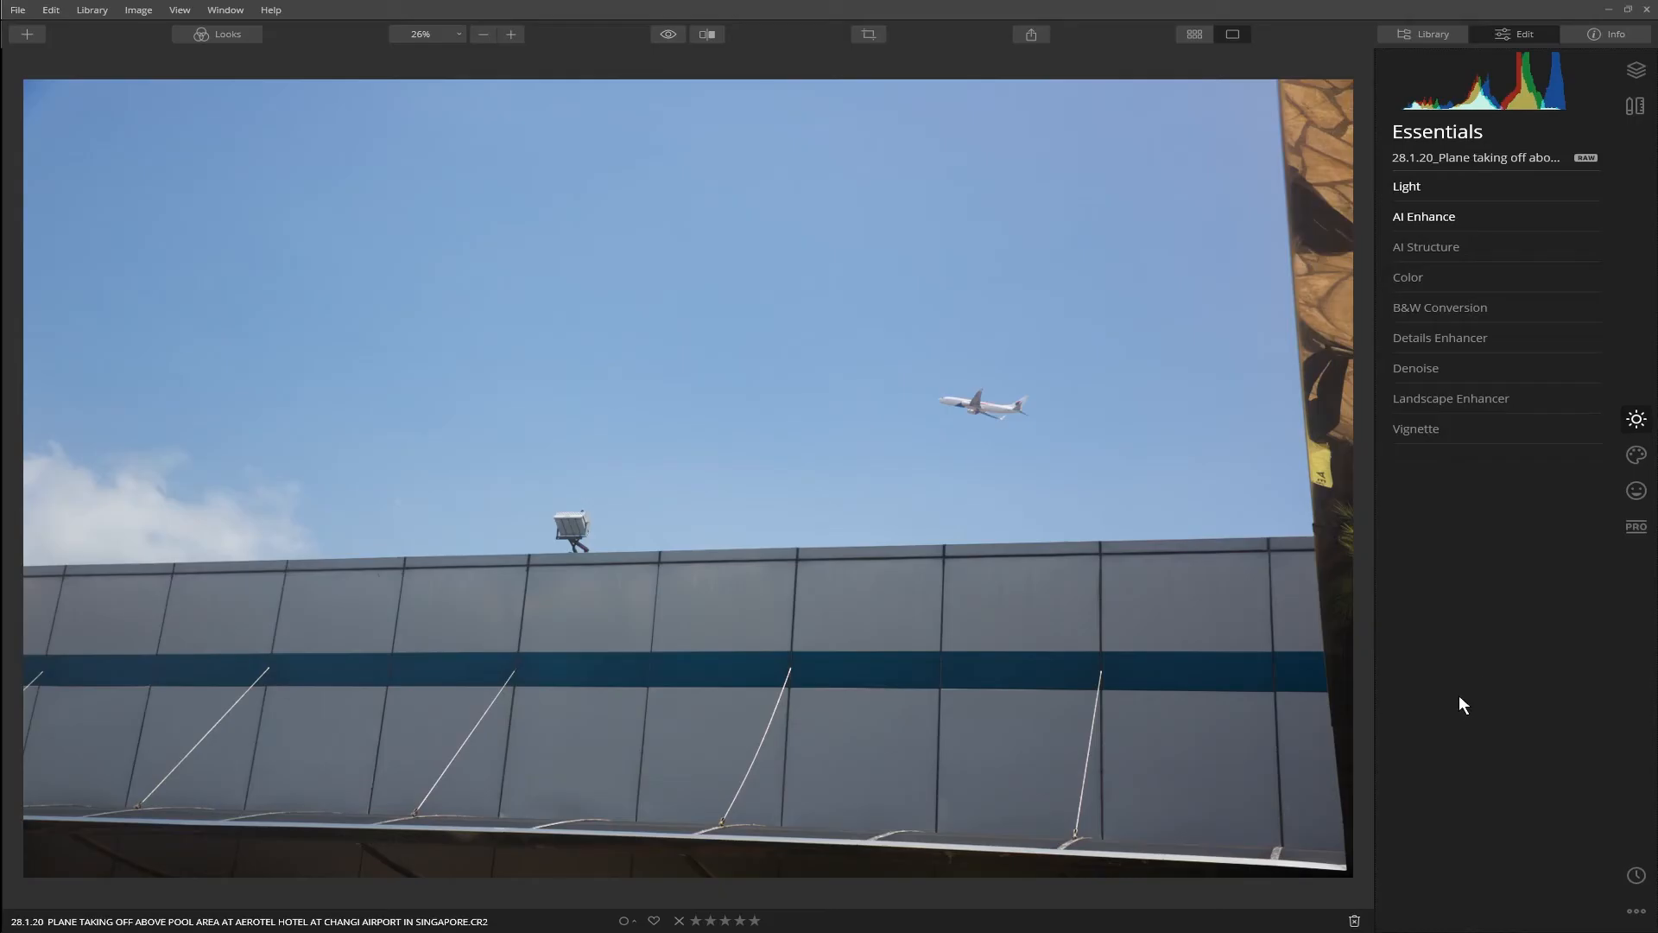
Switch to Luminar 4 and add the blackbird_transparent object to the photo with AI Augmented Sky
click(1634, 458)
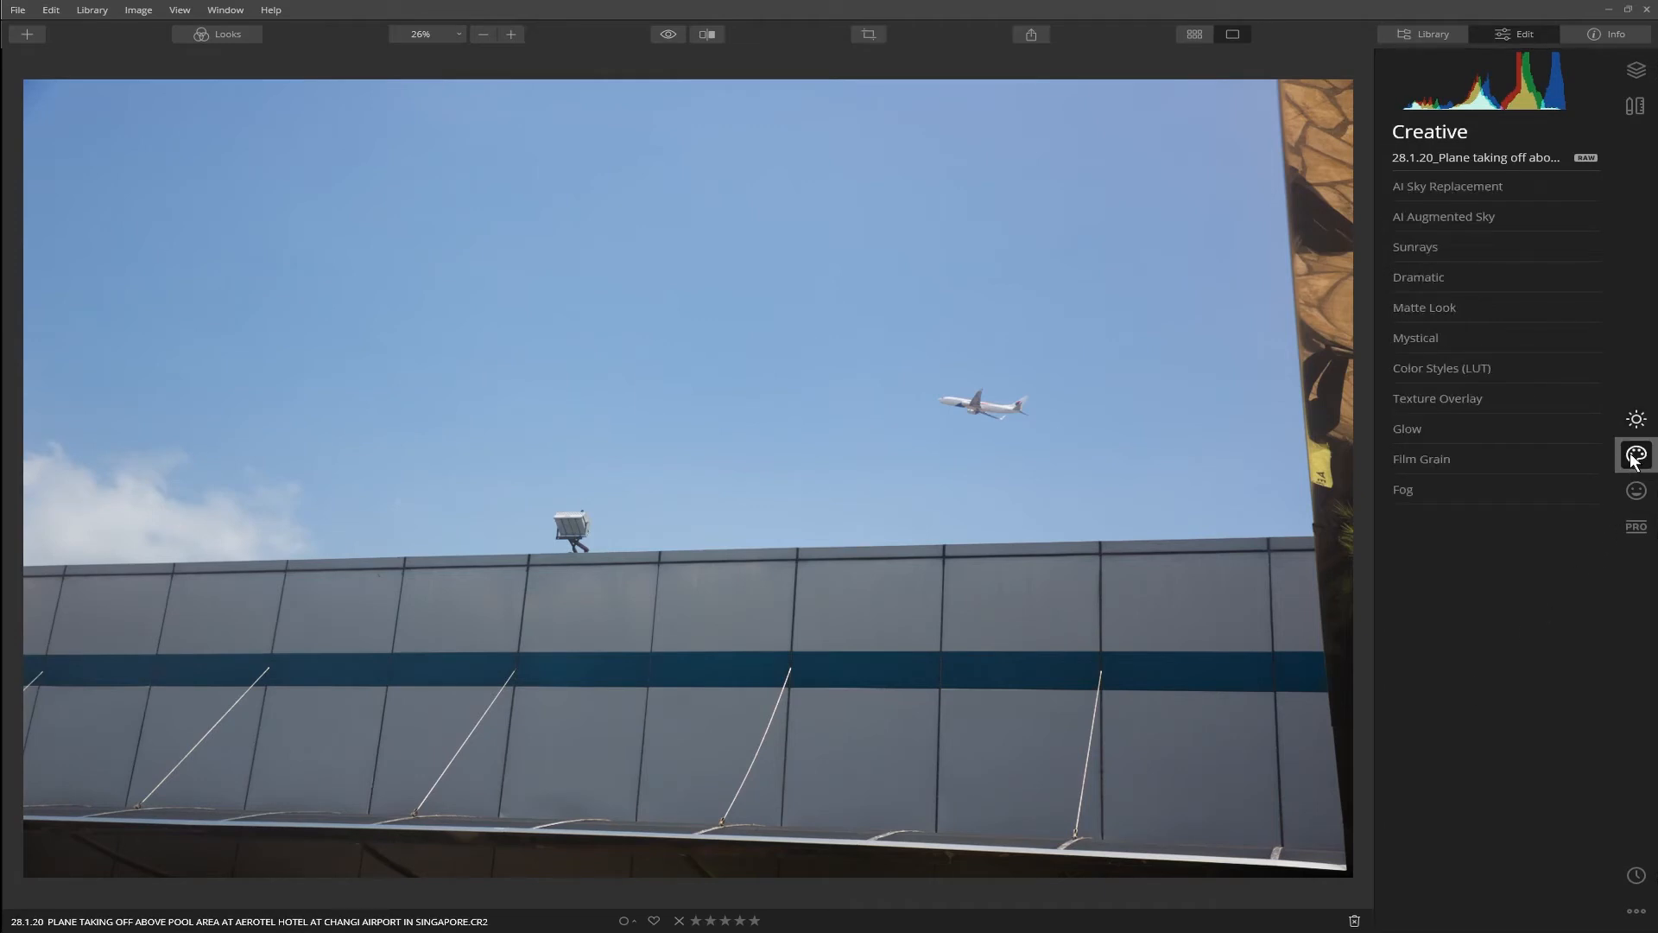
click(1448, 217)
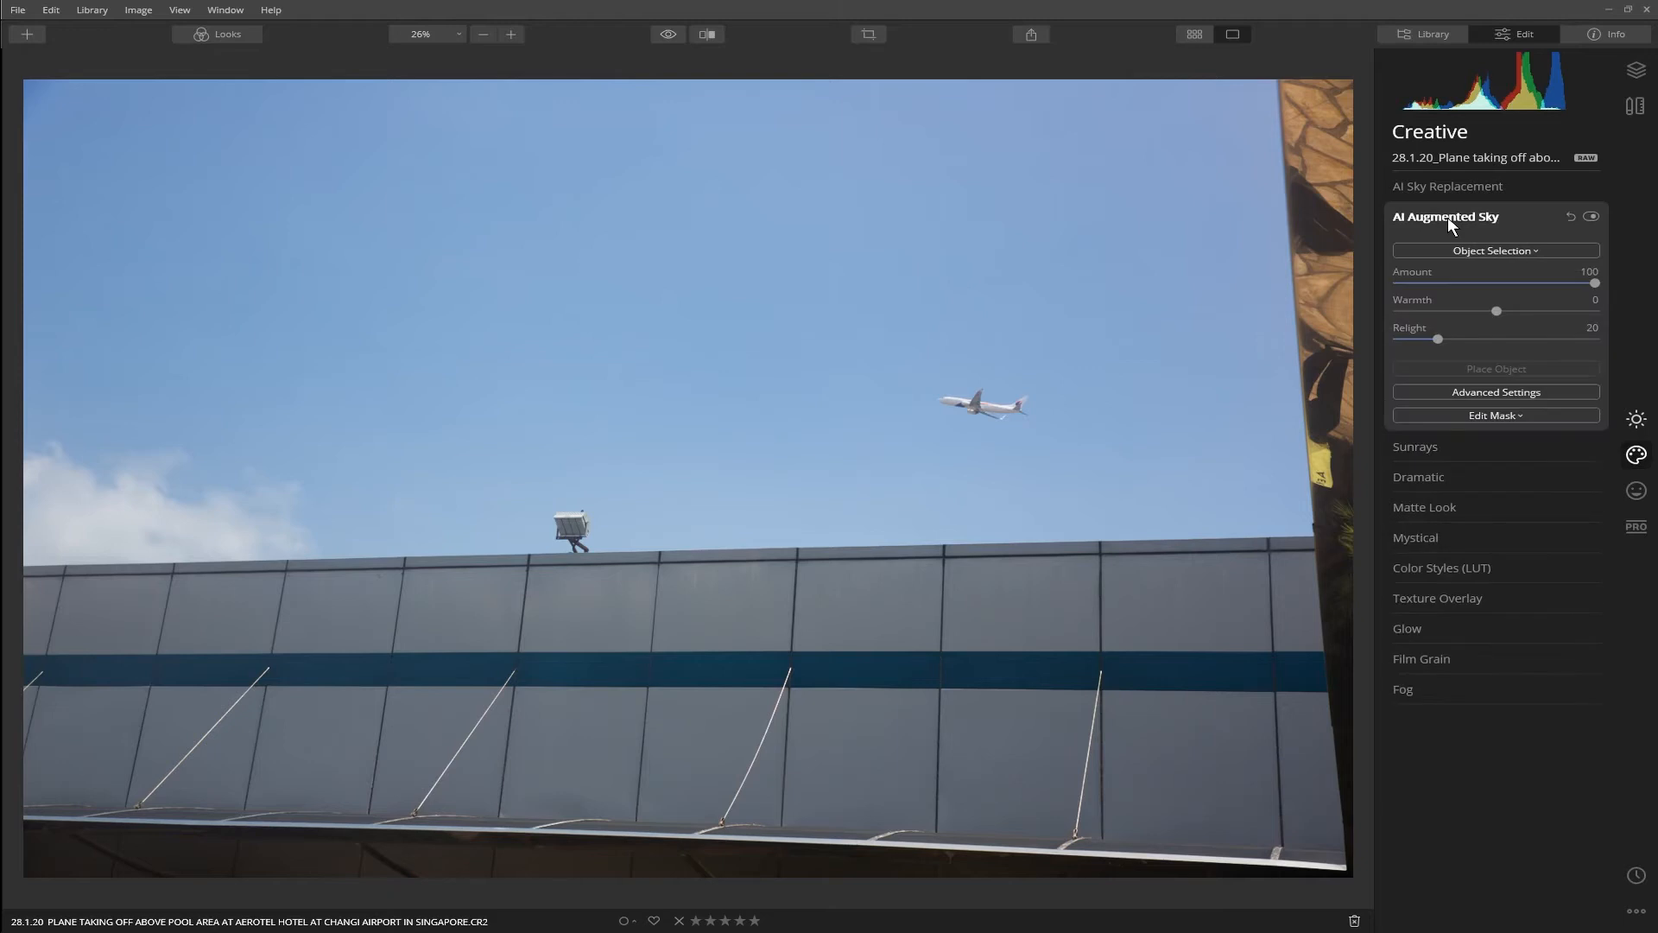
click(1470, 249)
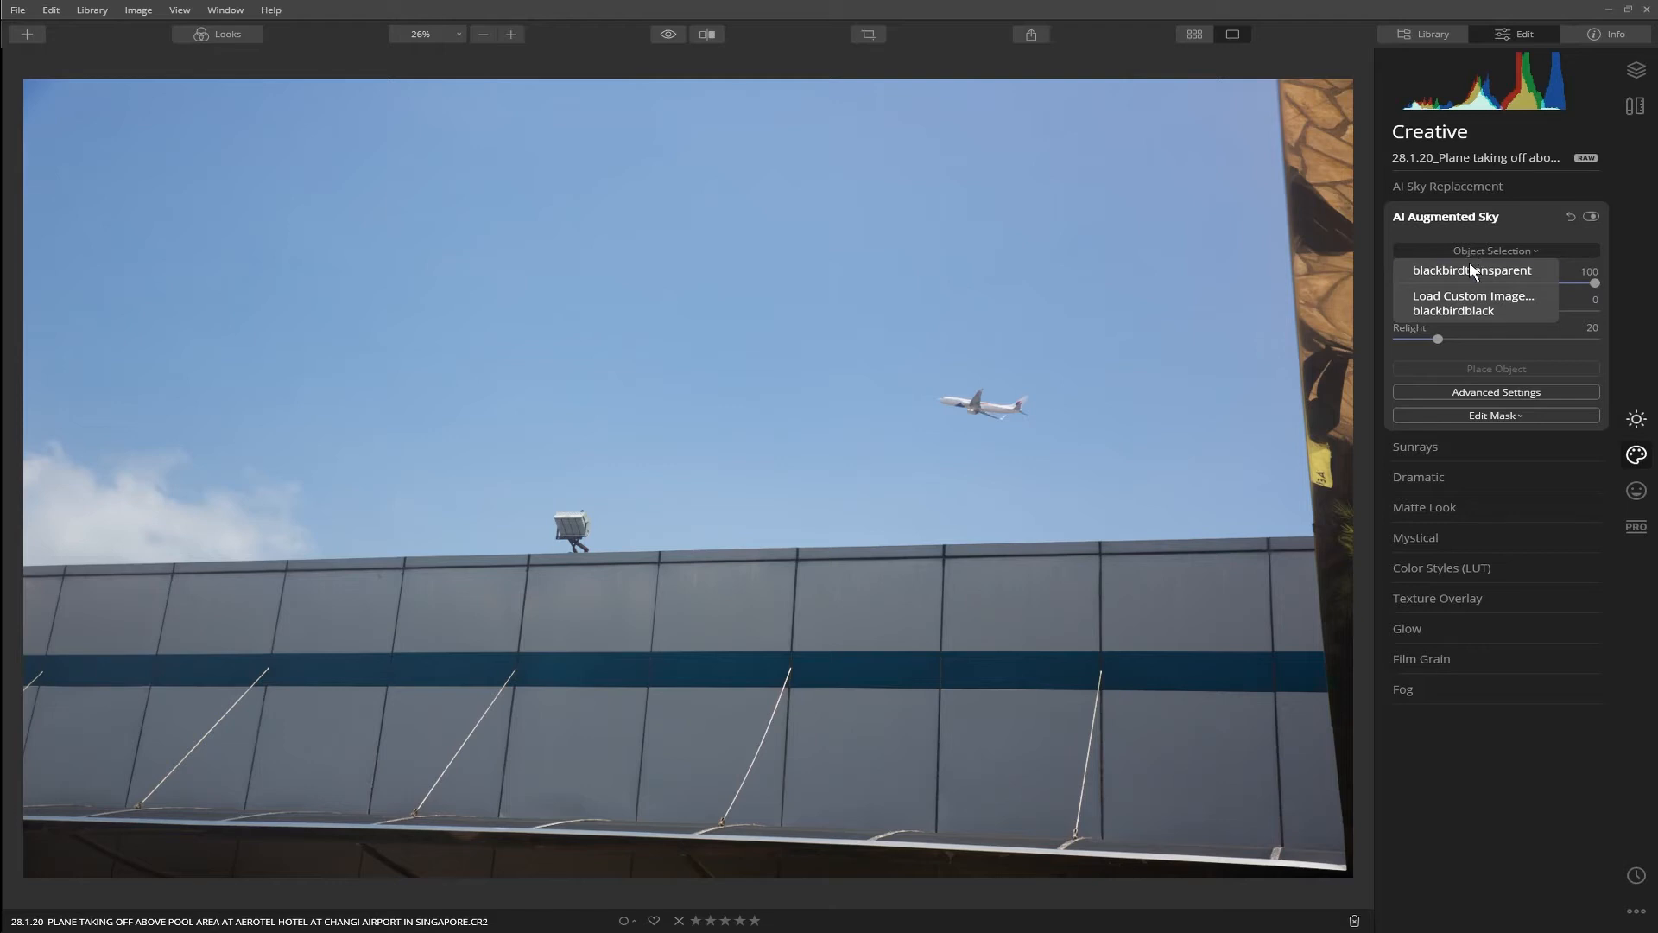
click(1469, 271)
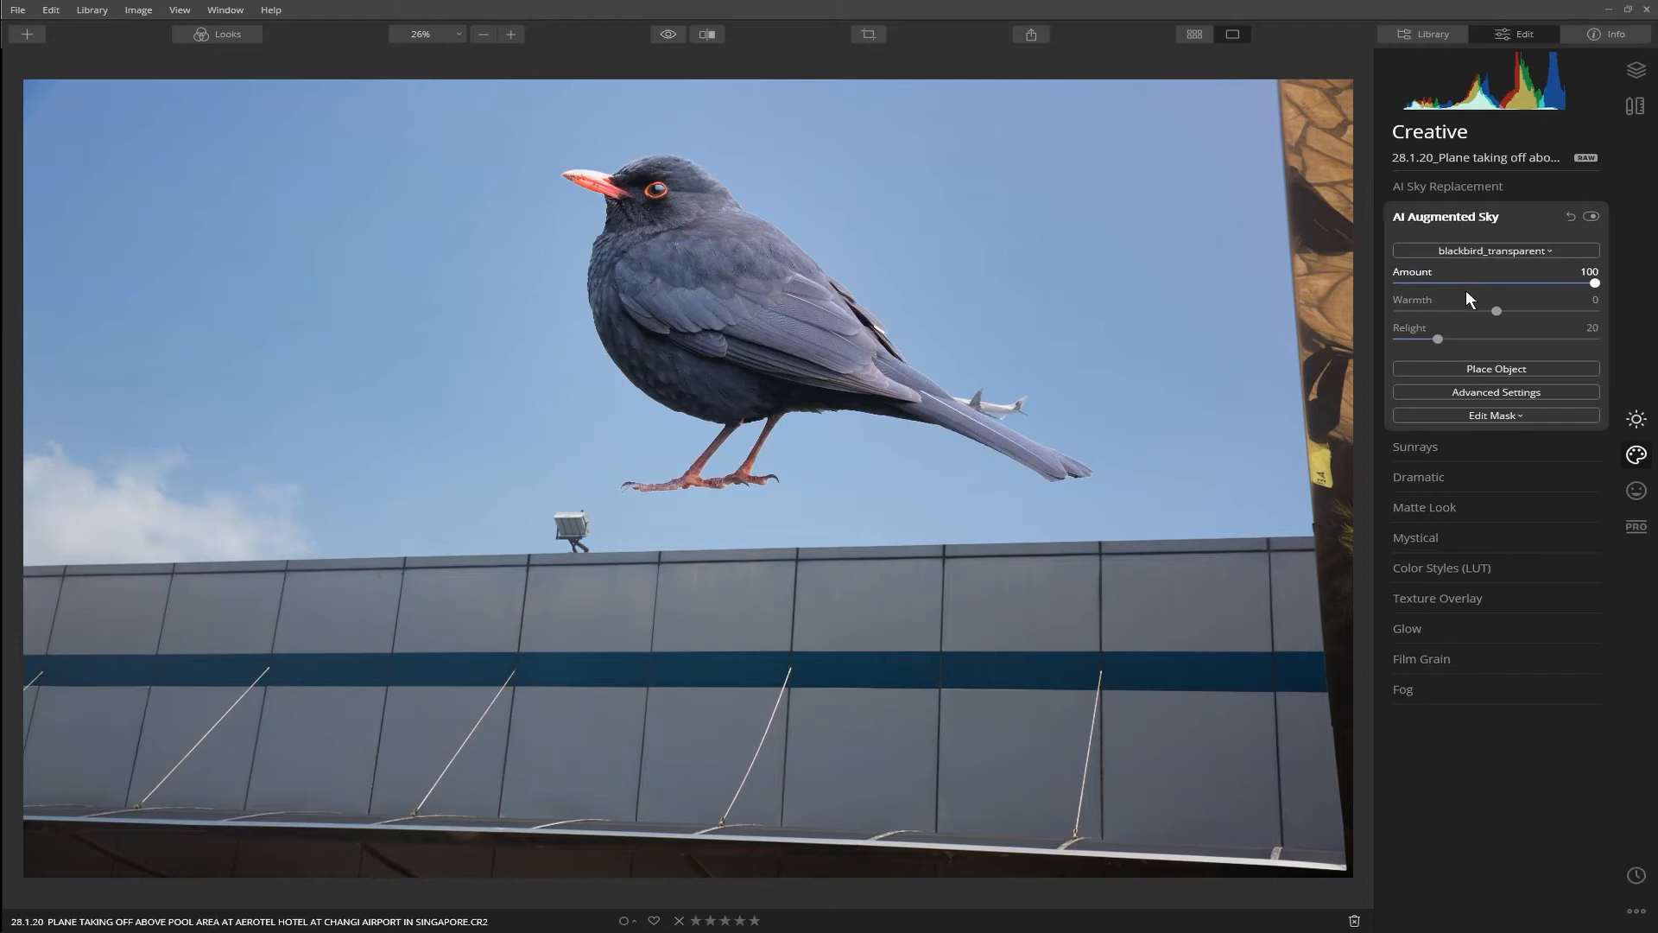
Shrink the transparent blackbird and place it in the upper-left area of the photo's sky, clear of the airplane
click(1496, 370)
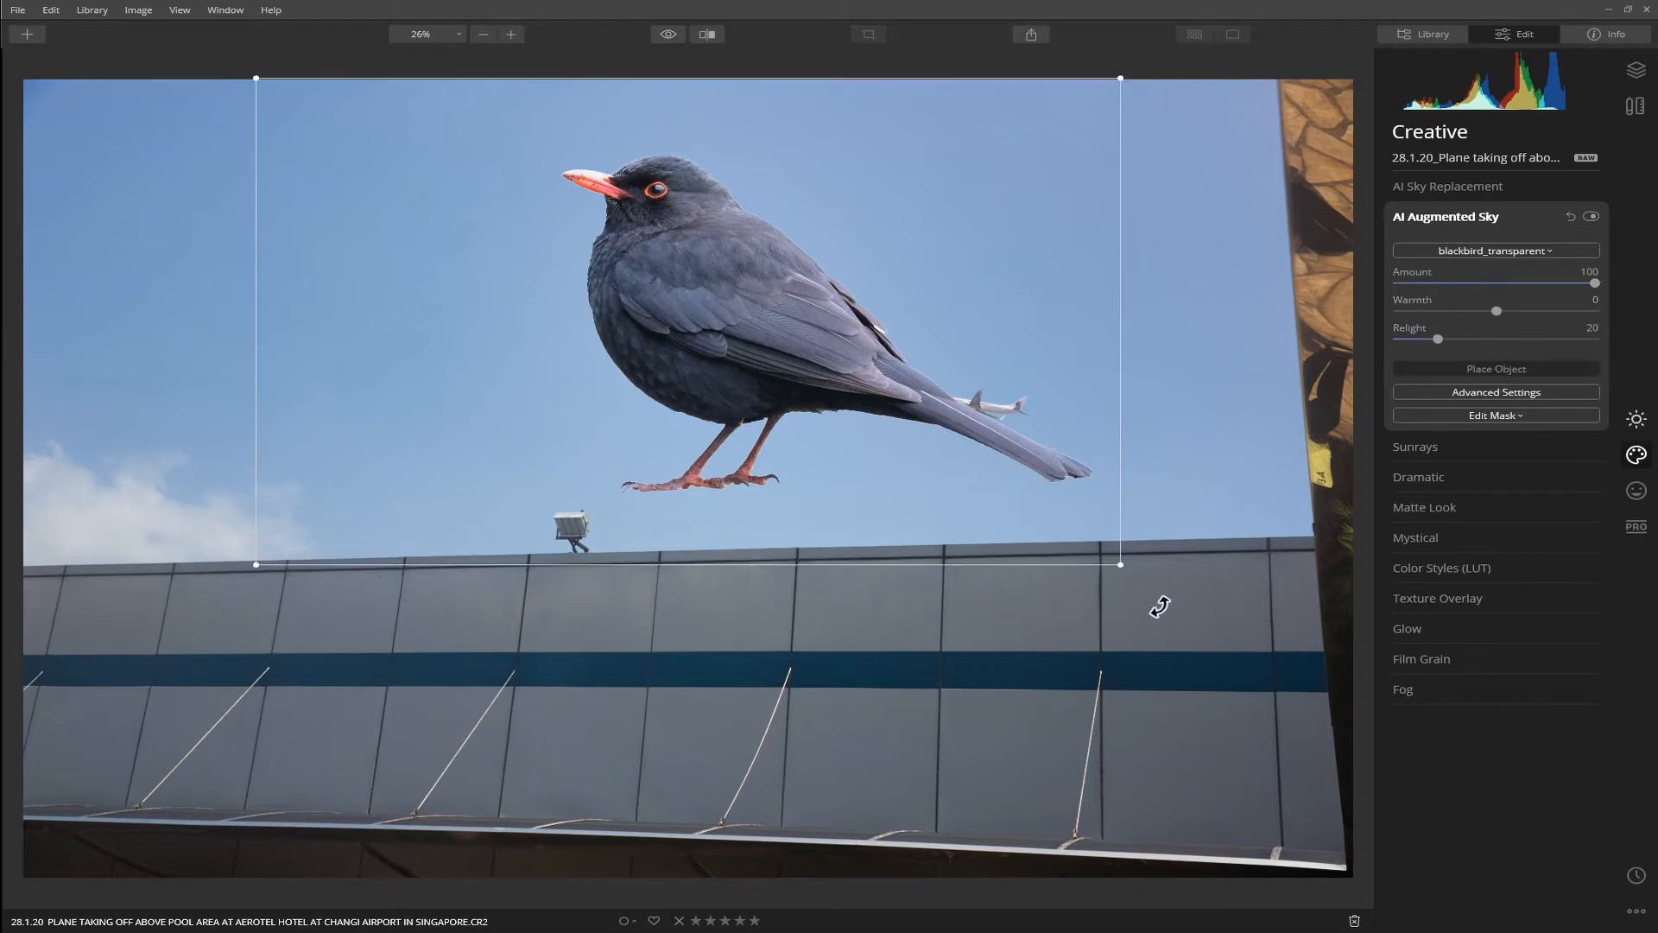
drag(1108, 557, 758, 386)
drag(593, 311, 392, 354)
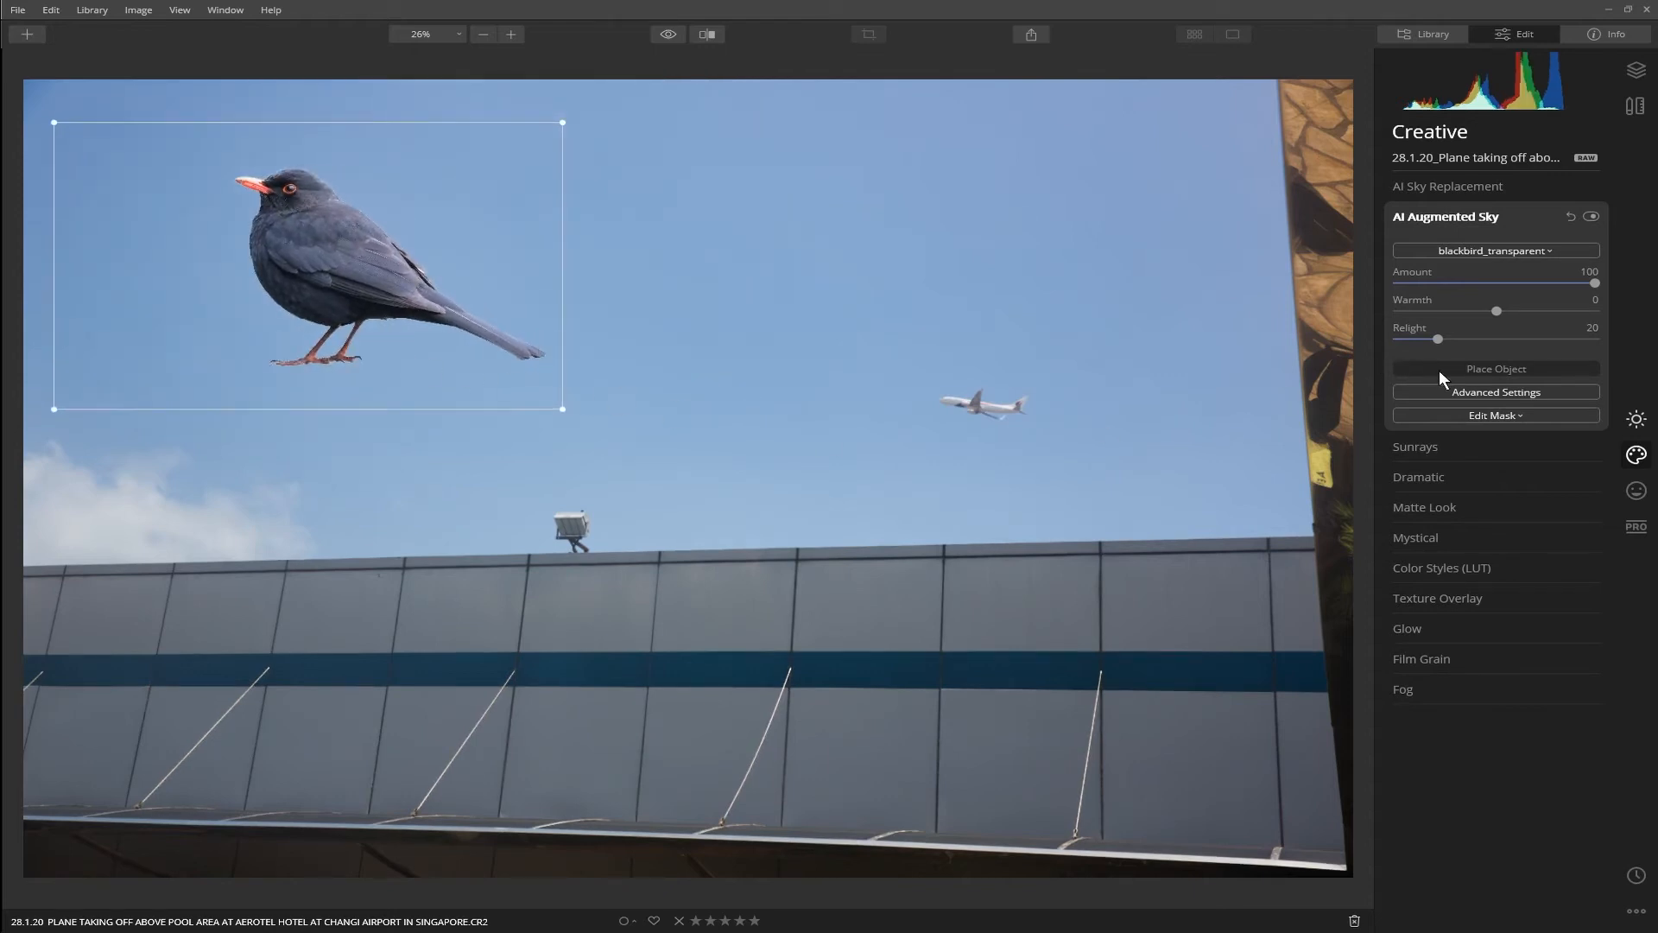
click(1449, 363)
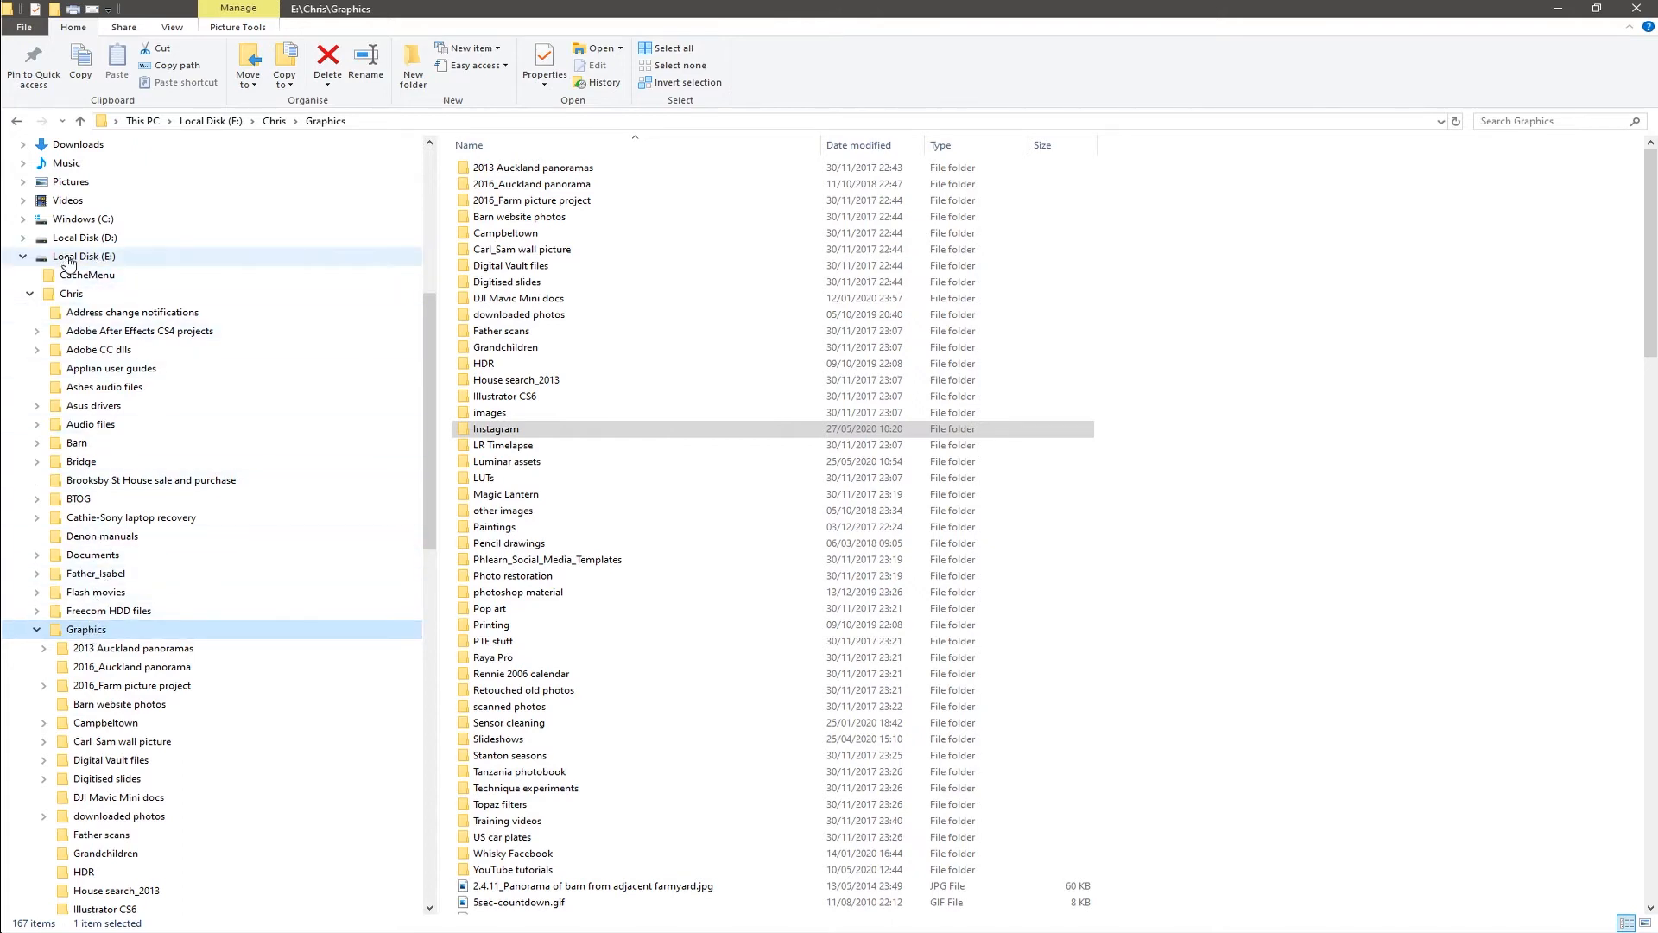
Open the Luminar assets folder within Graphics on drive E and examine its SkyTextures and SkySFX subfolders
scroll(77, 635, down, 2)
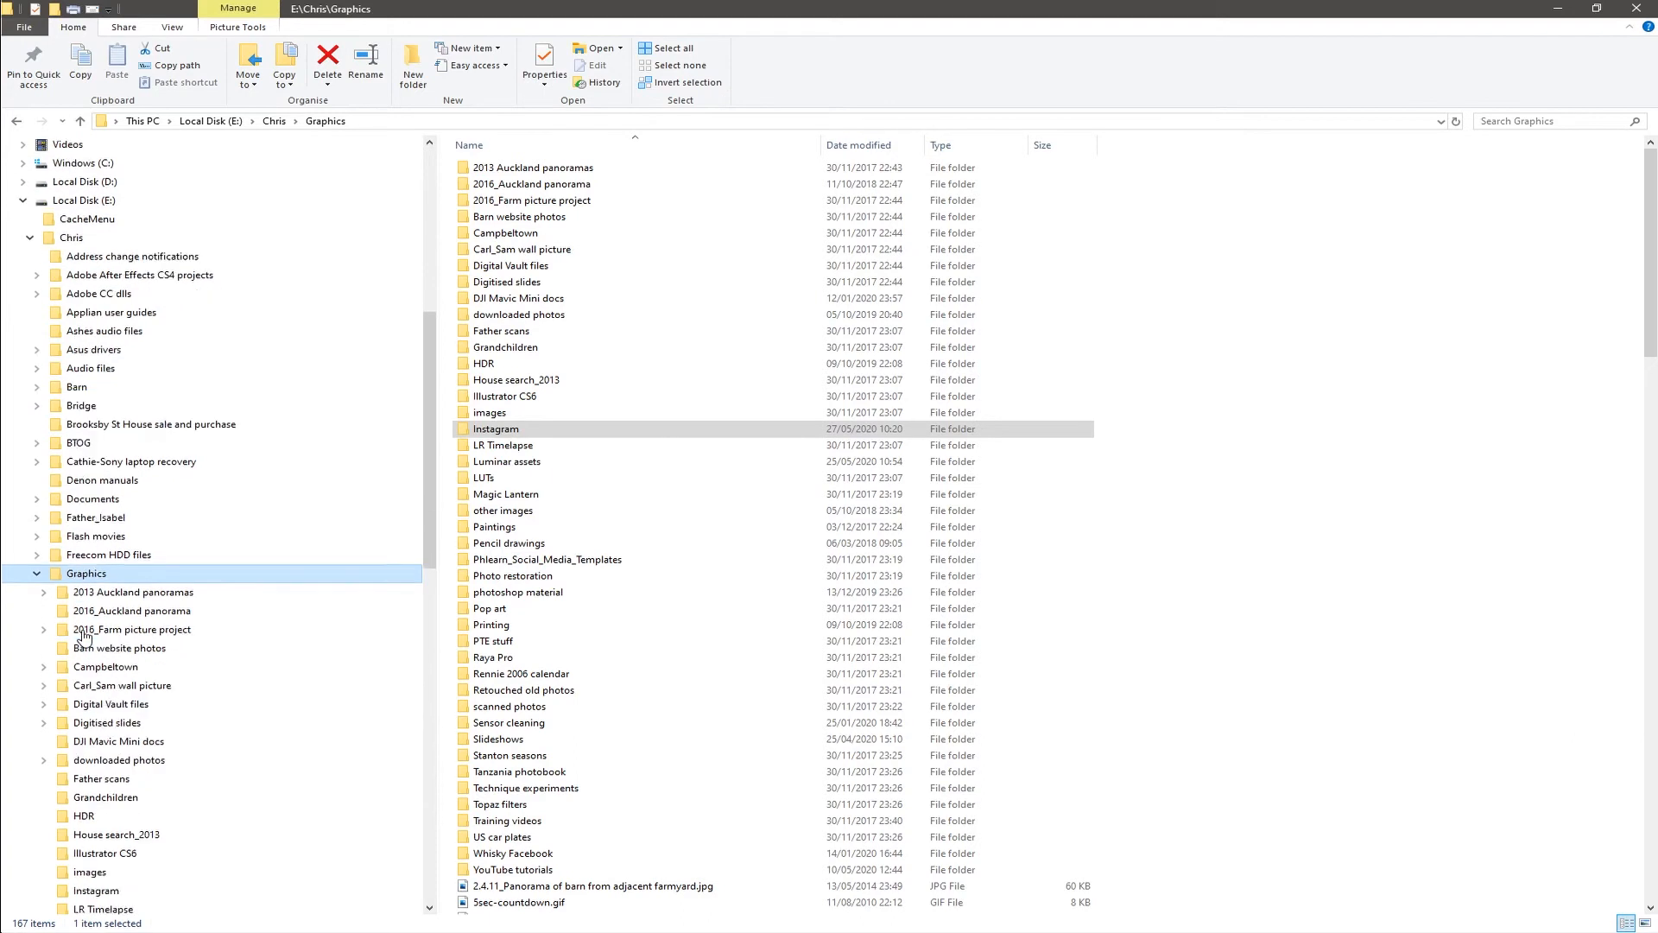
scroll(84, 635, down, 4)
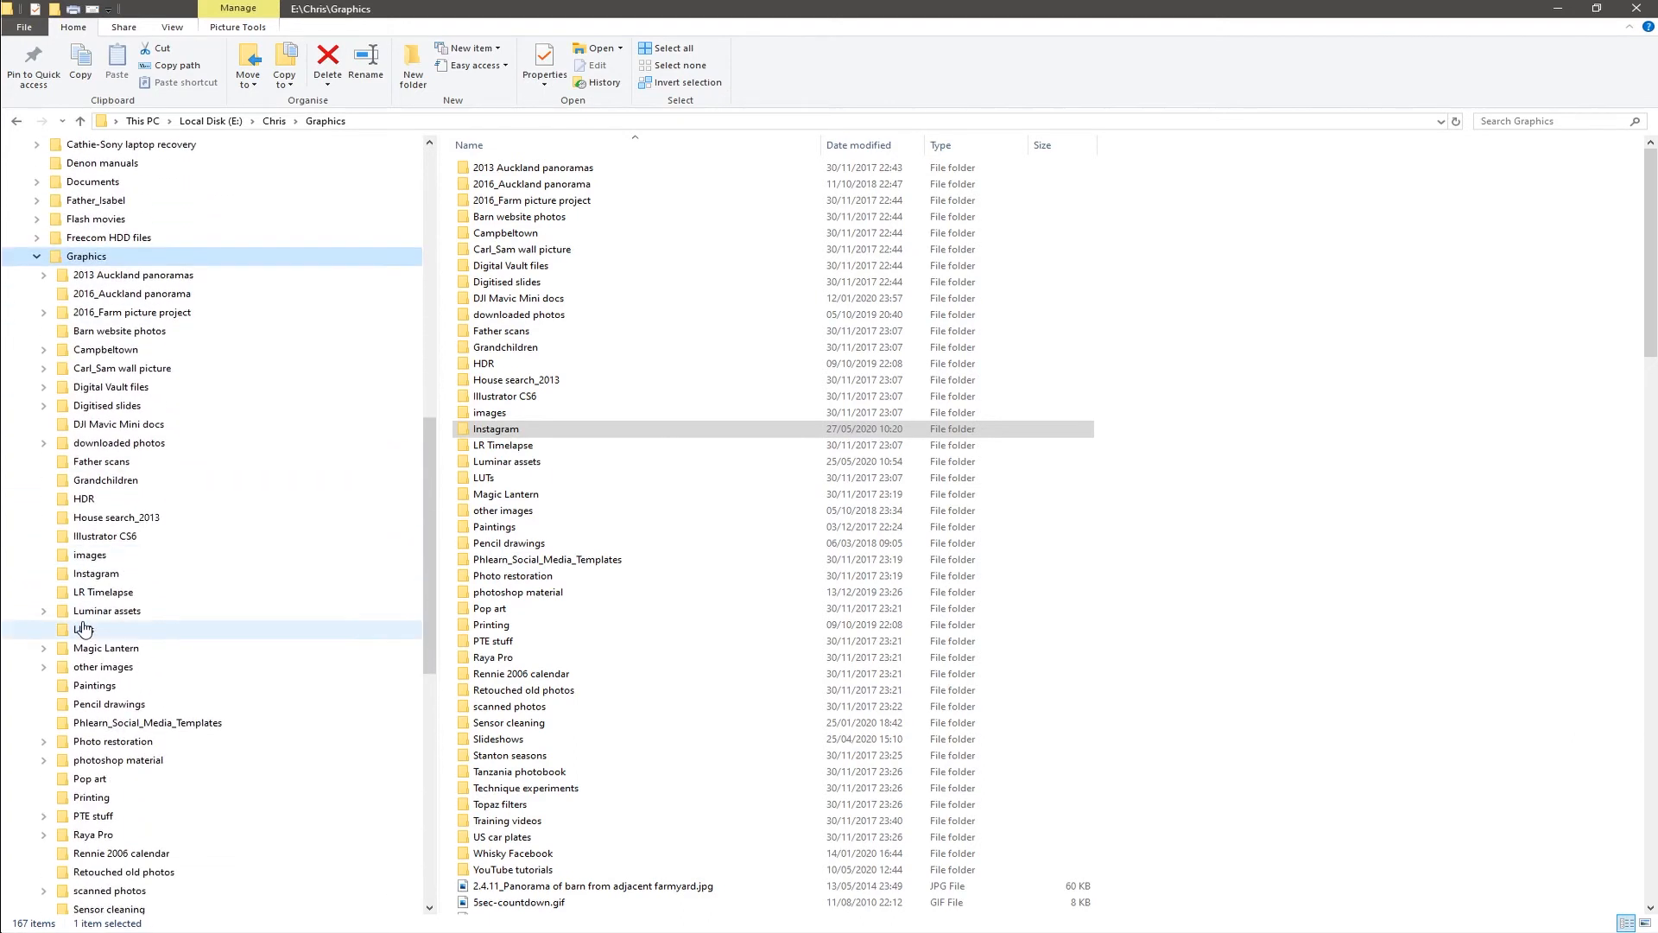
click(71, 612)
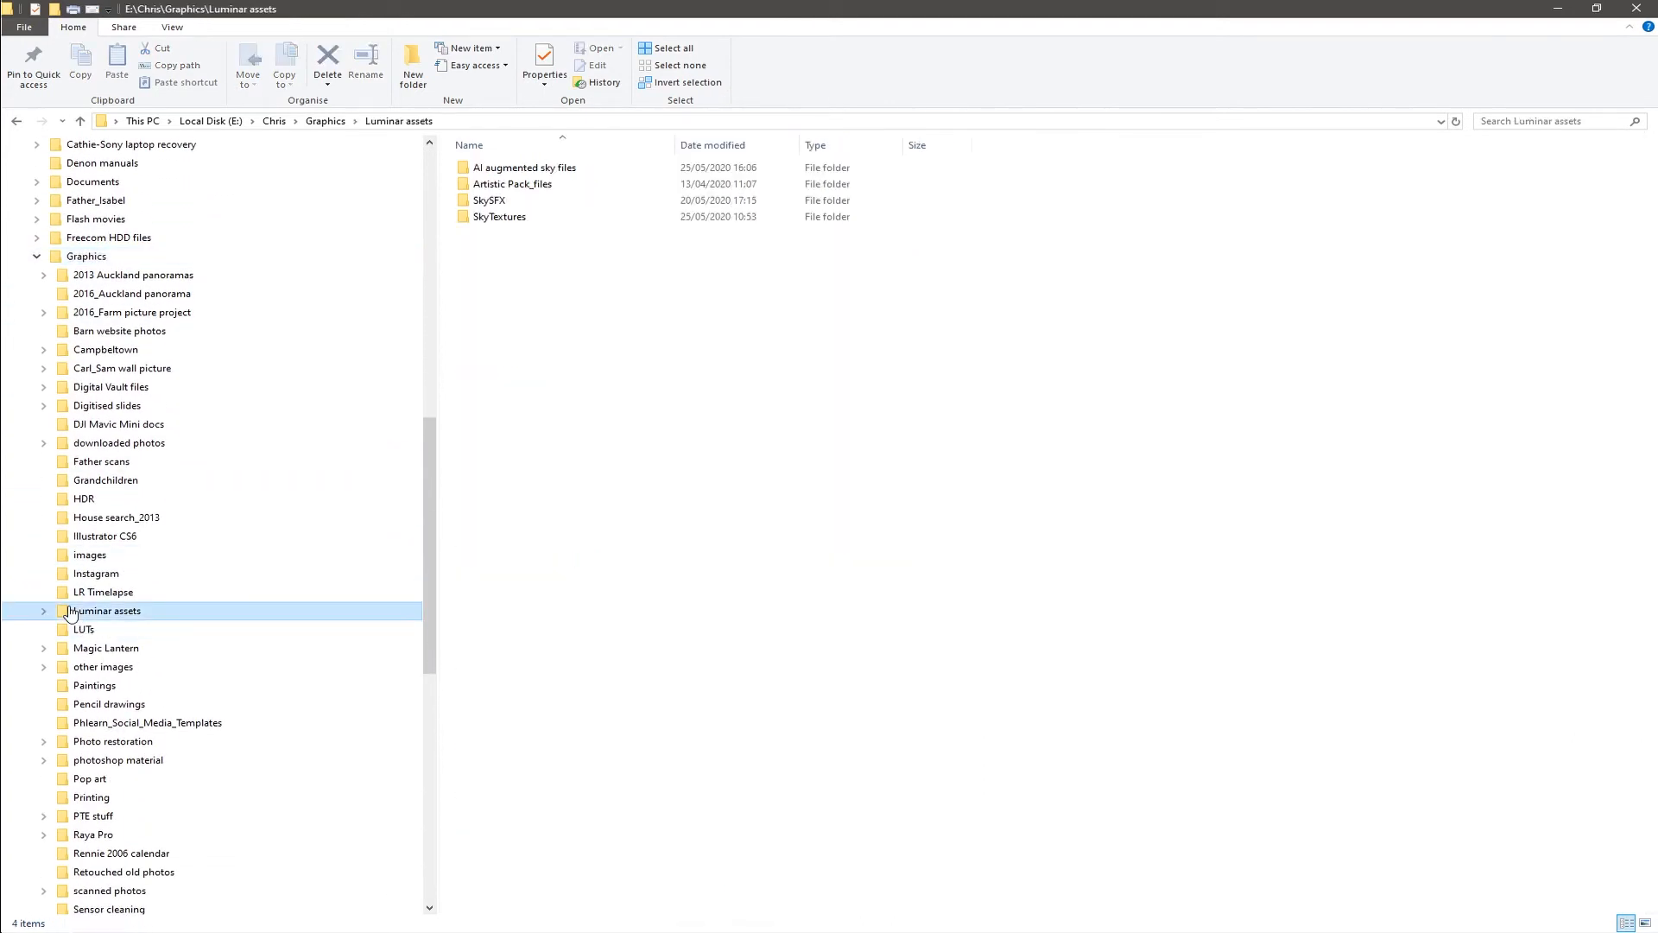
double_click(473, 218)
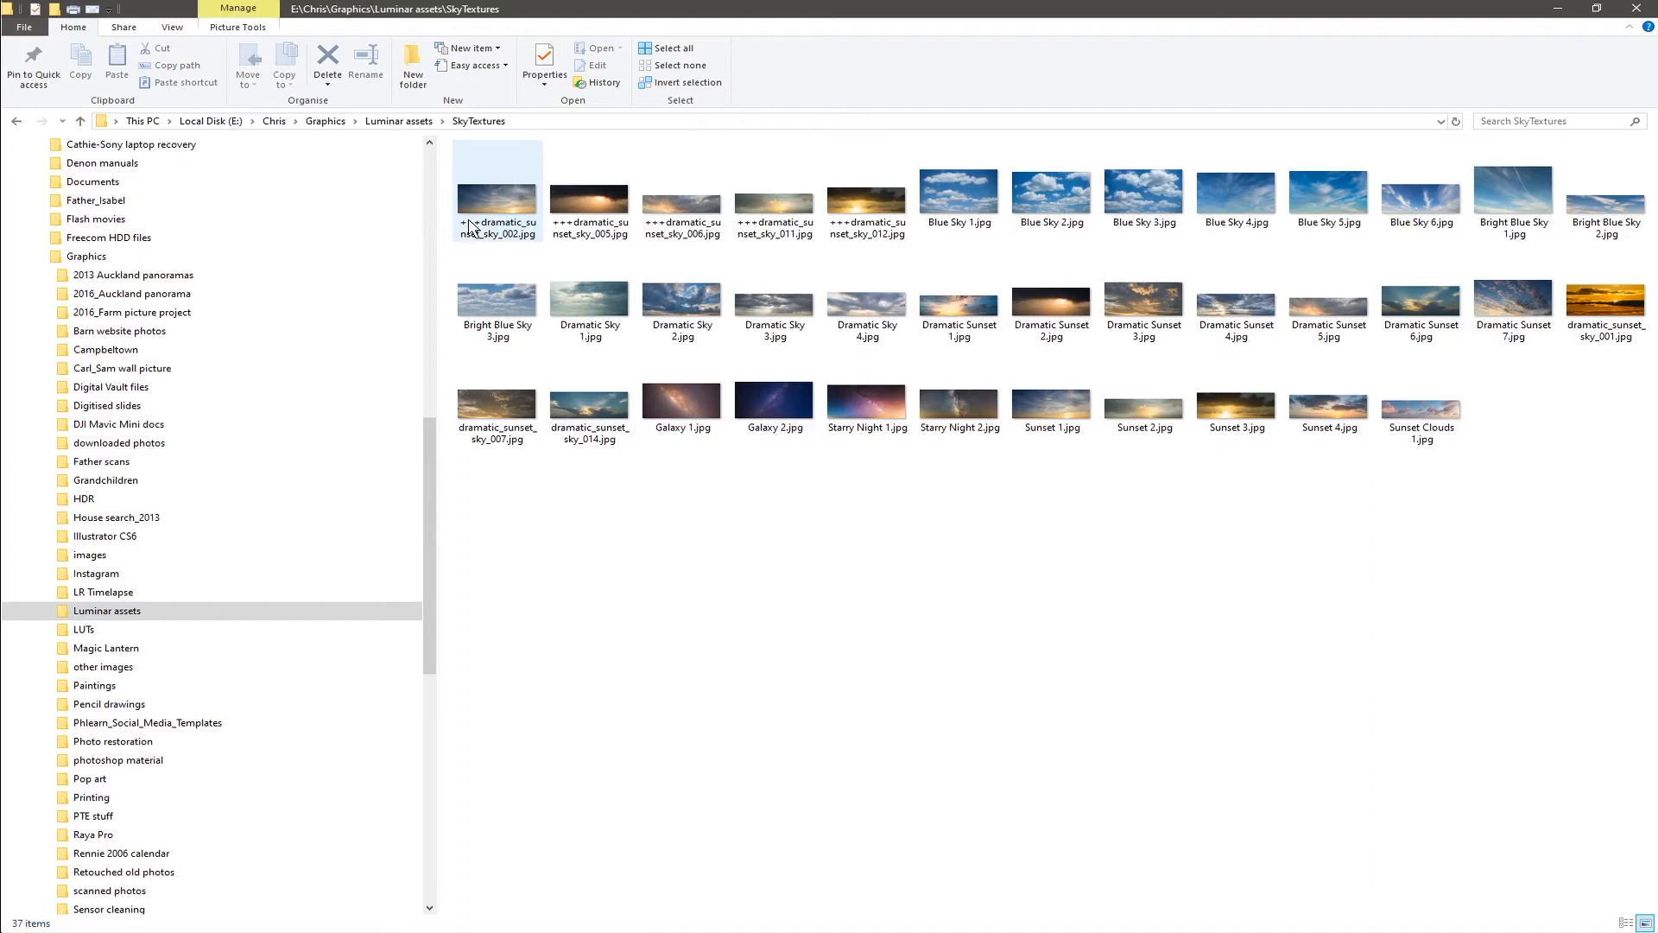
click(399, 121)
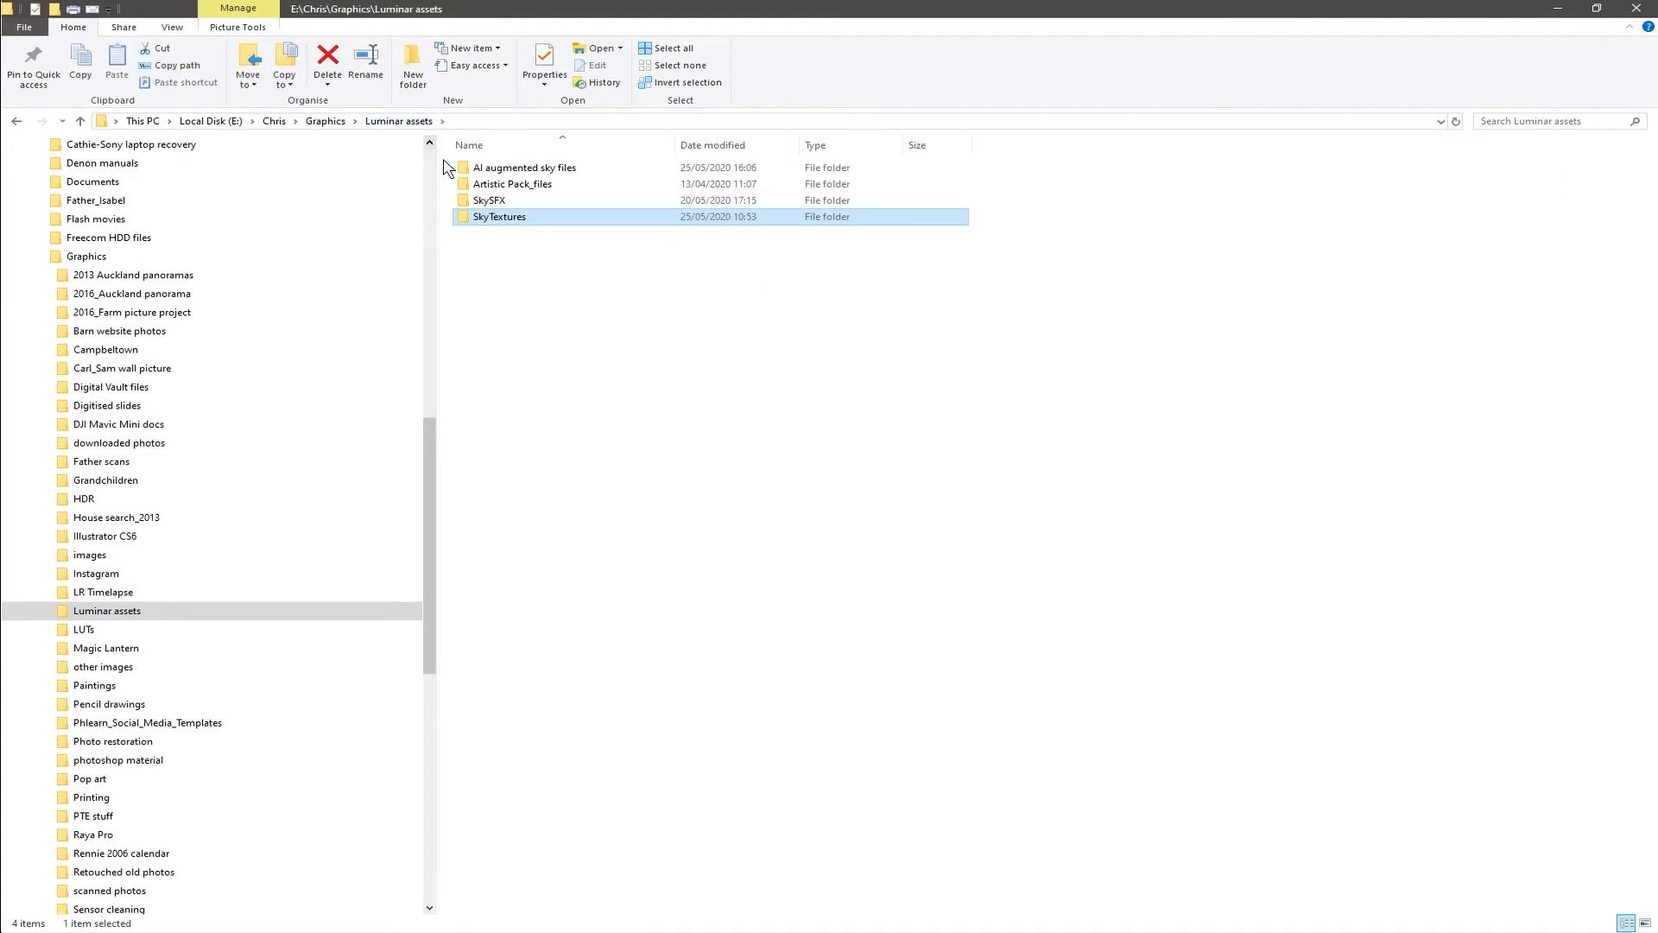
double_click(474, 200)
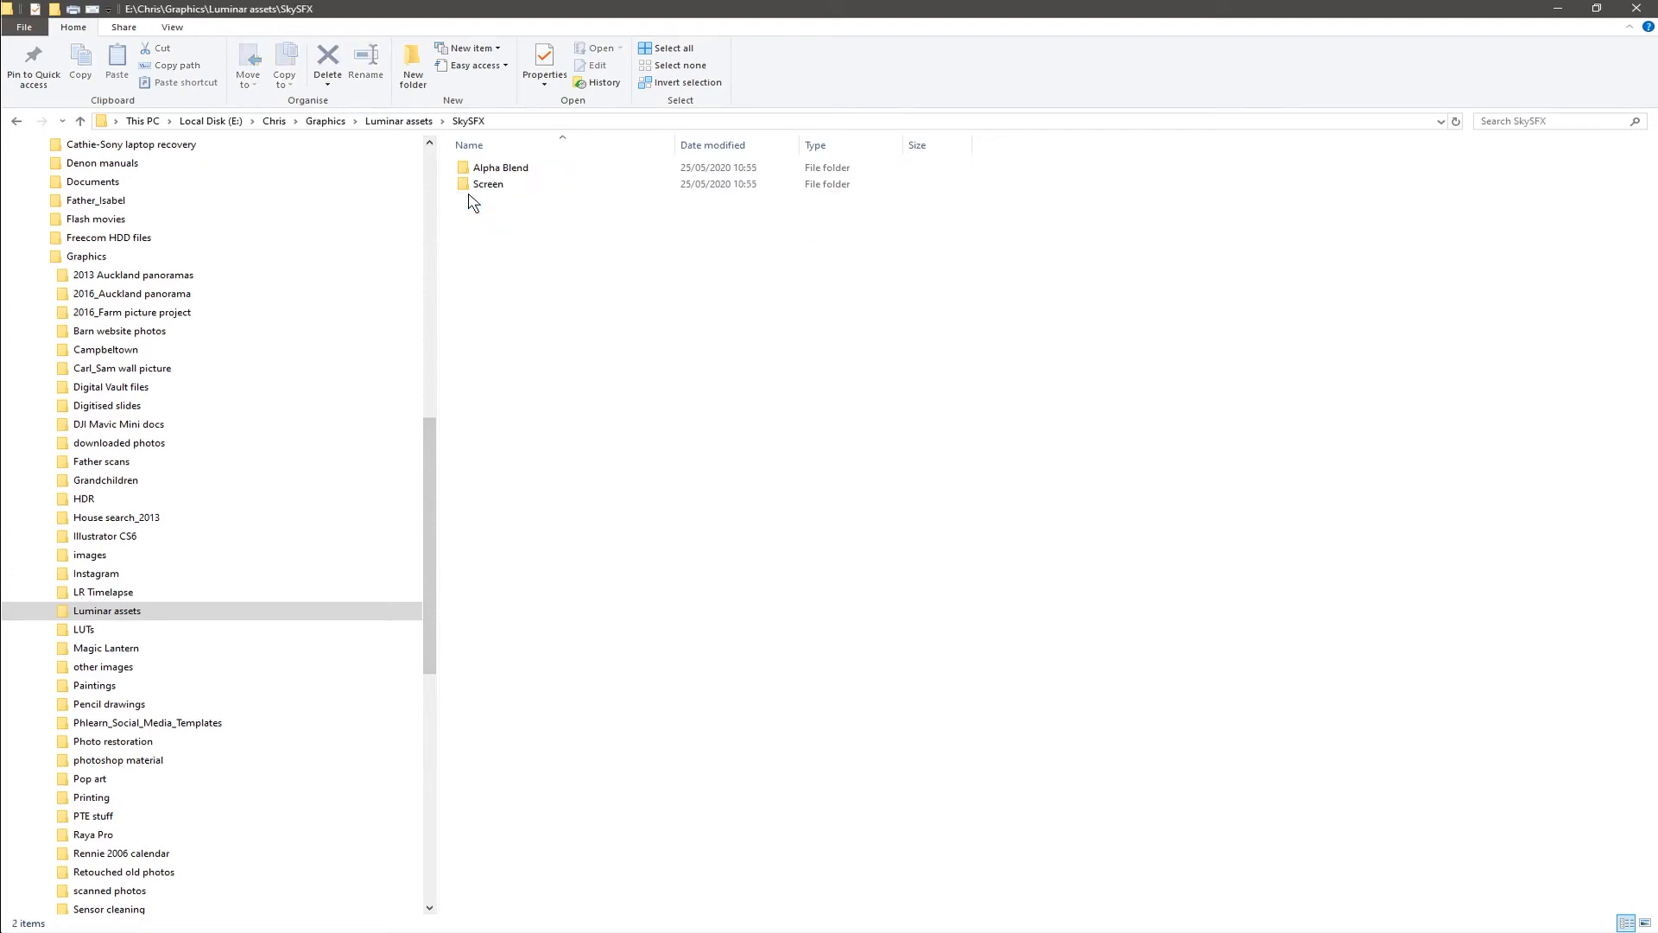
click(420, 122)
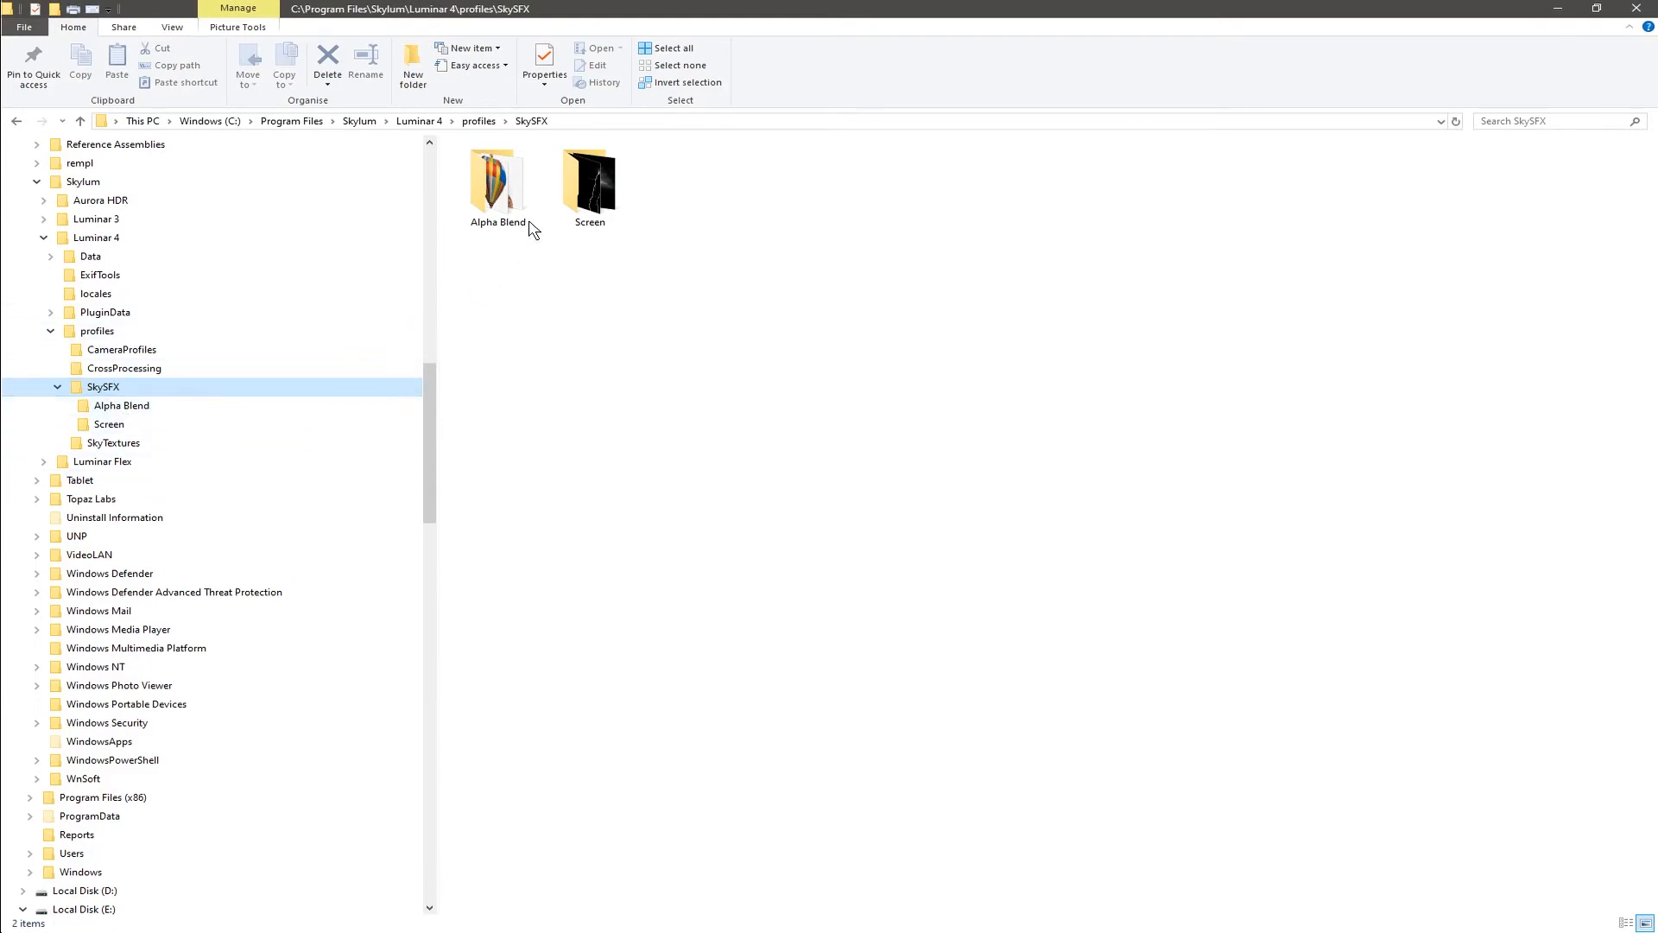
View the object images in the Alpha Blend and Screen folders of Luminar 4's installed SkySFX folder
double_click(508, 198)
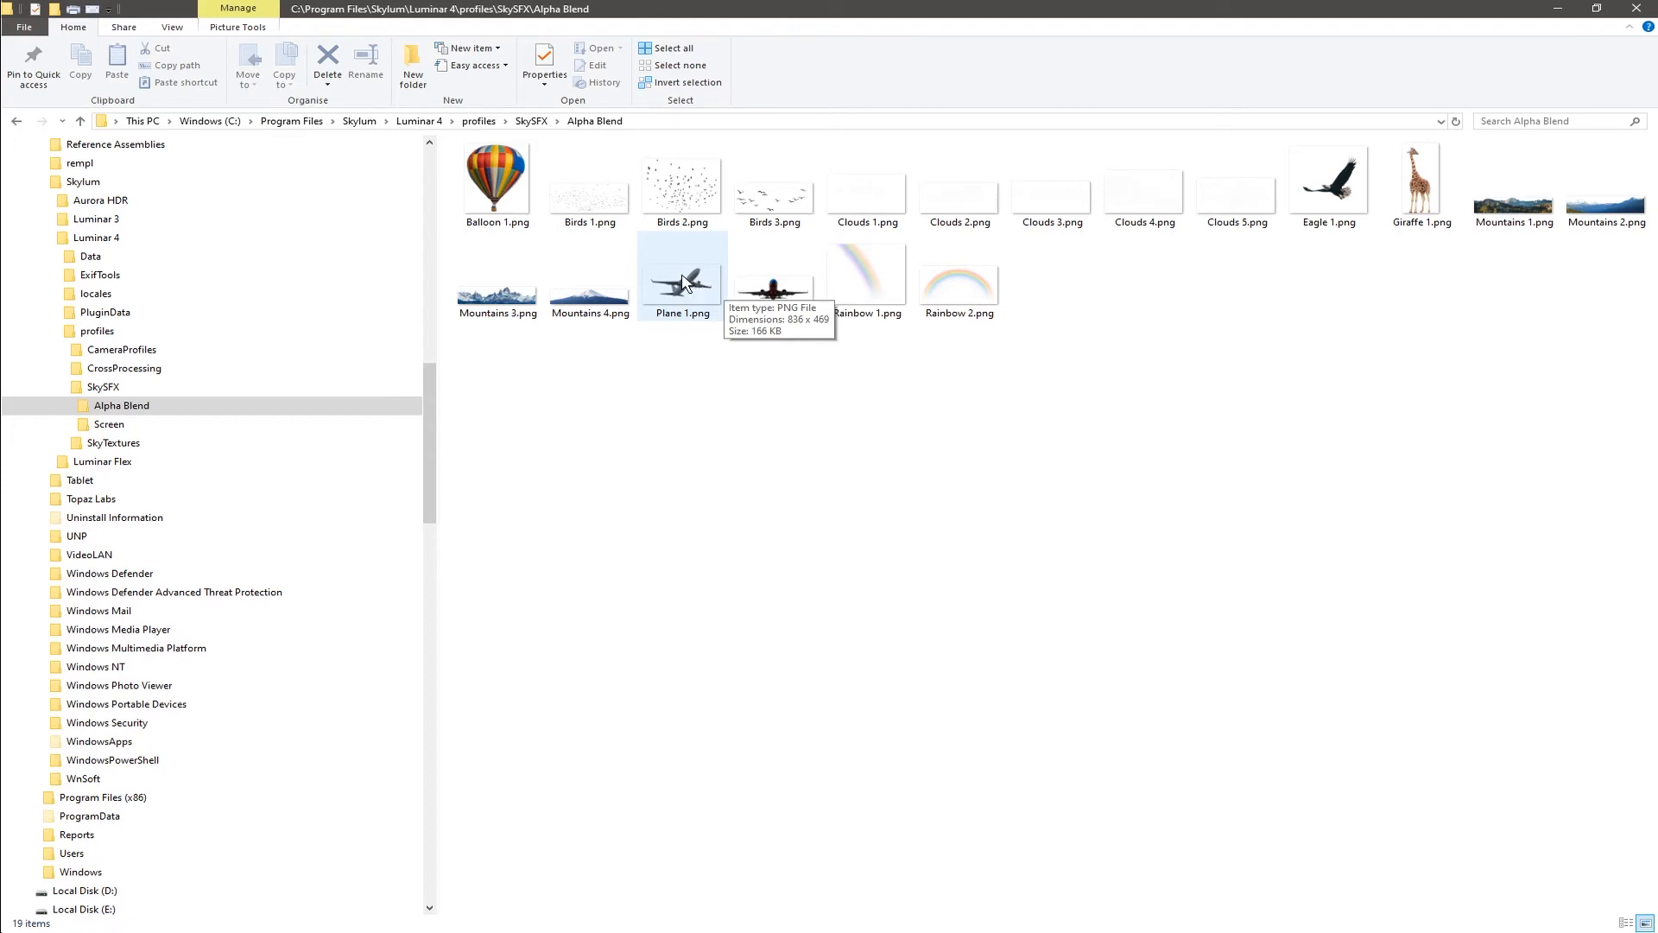
click(89, 425)
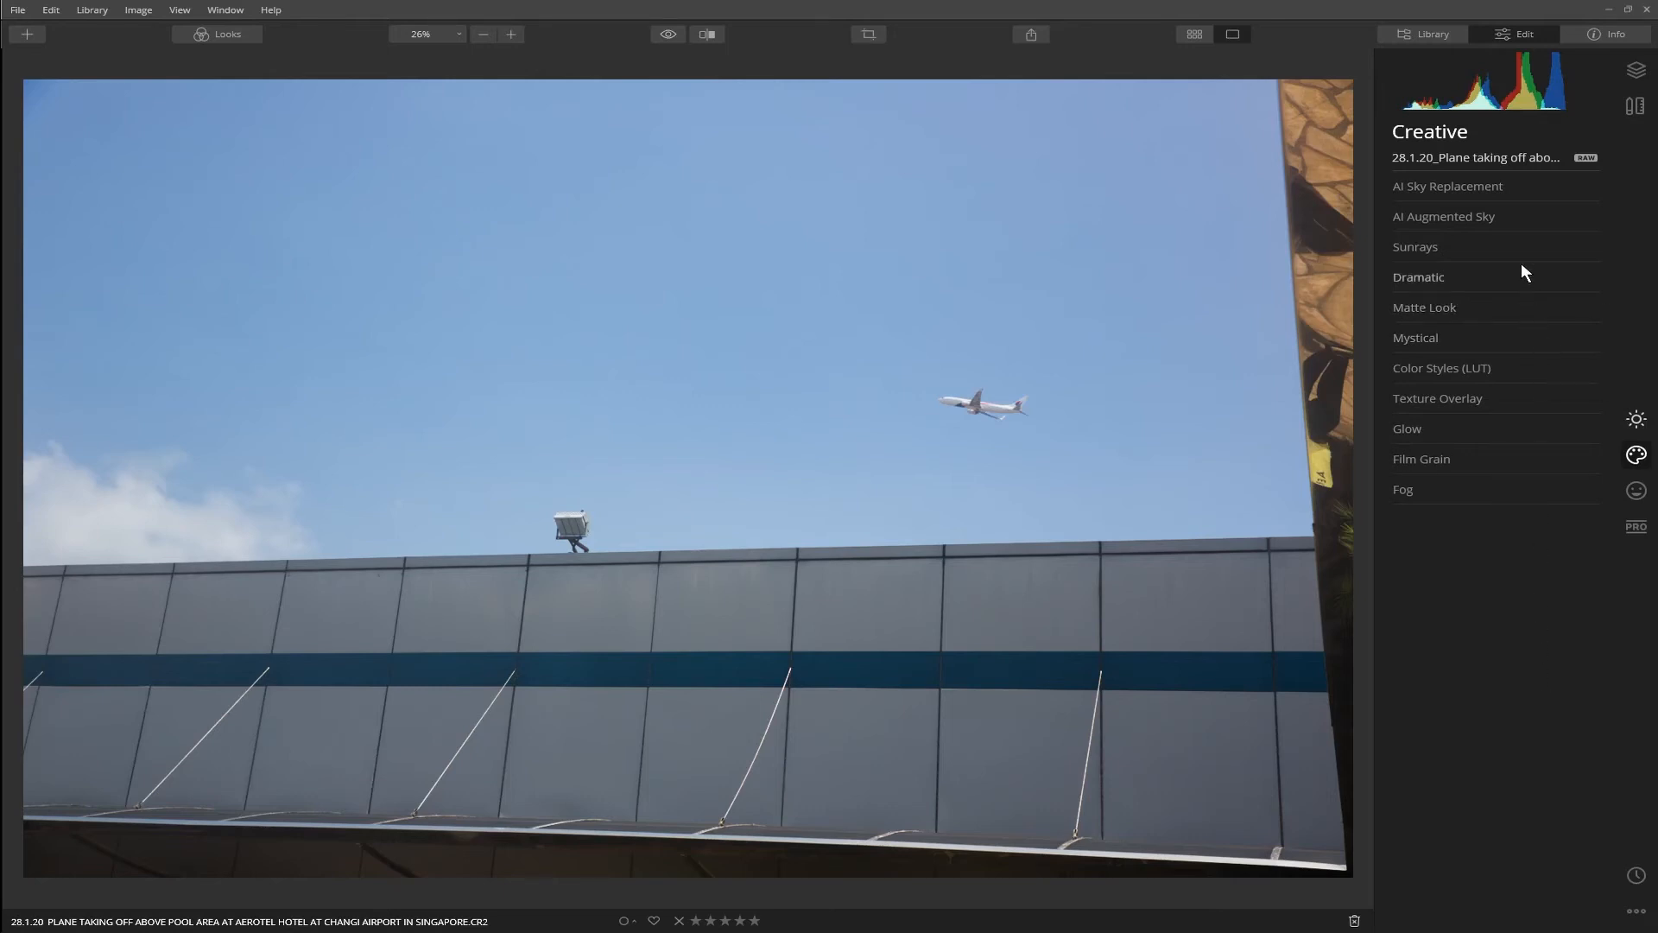
Add the blackbird object to the photo with AI Augmented Sky and start object placement
click(1481, 216)
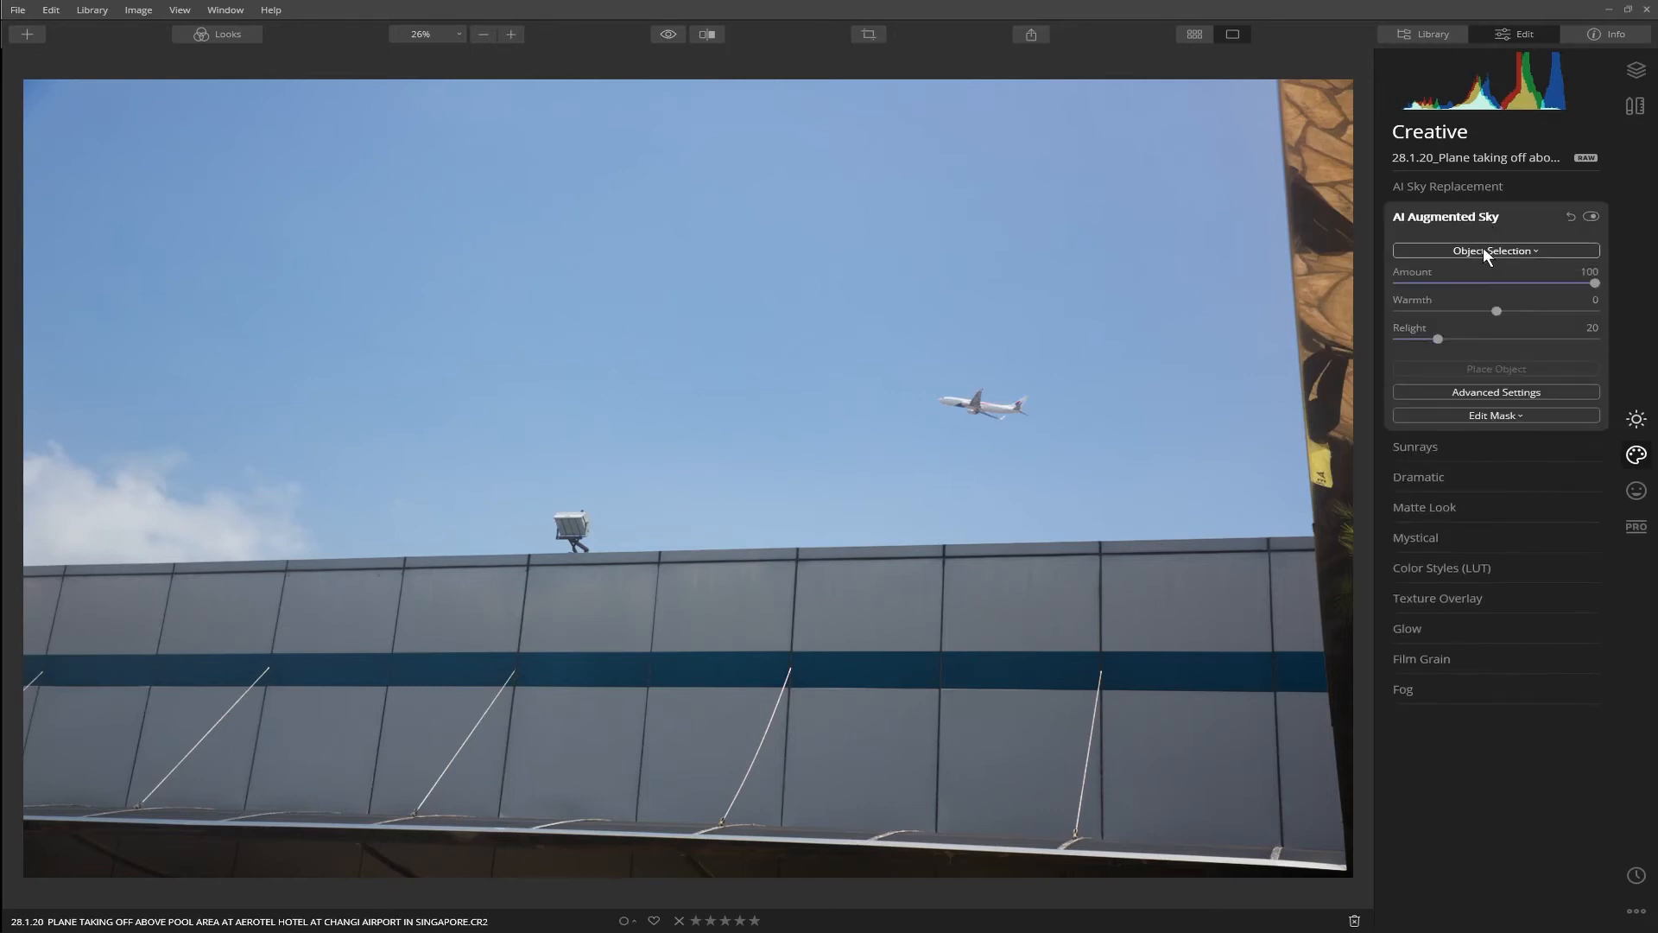
click(1484, 249)
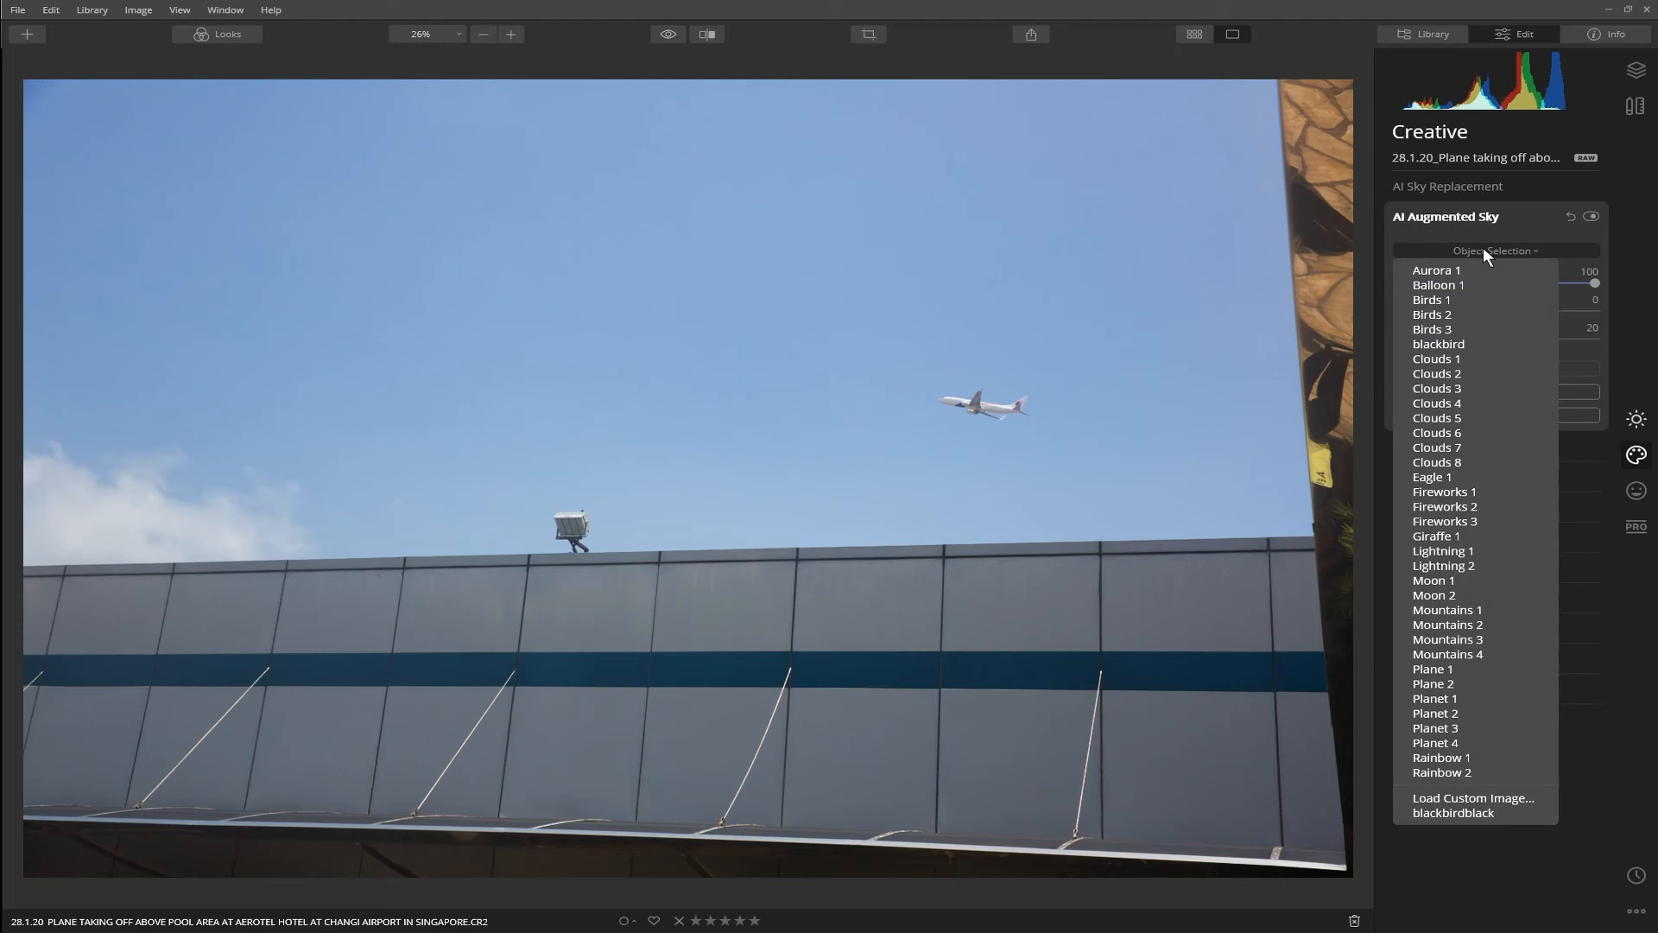
click(1446, 343)
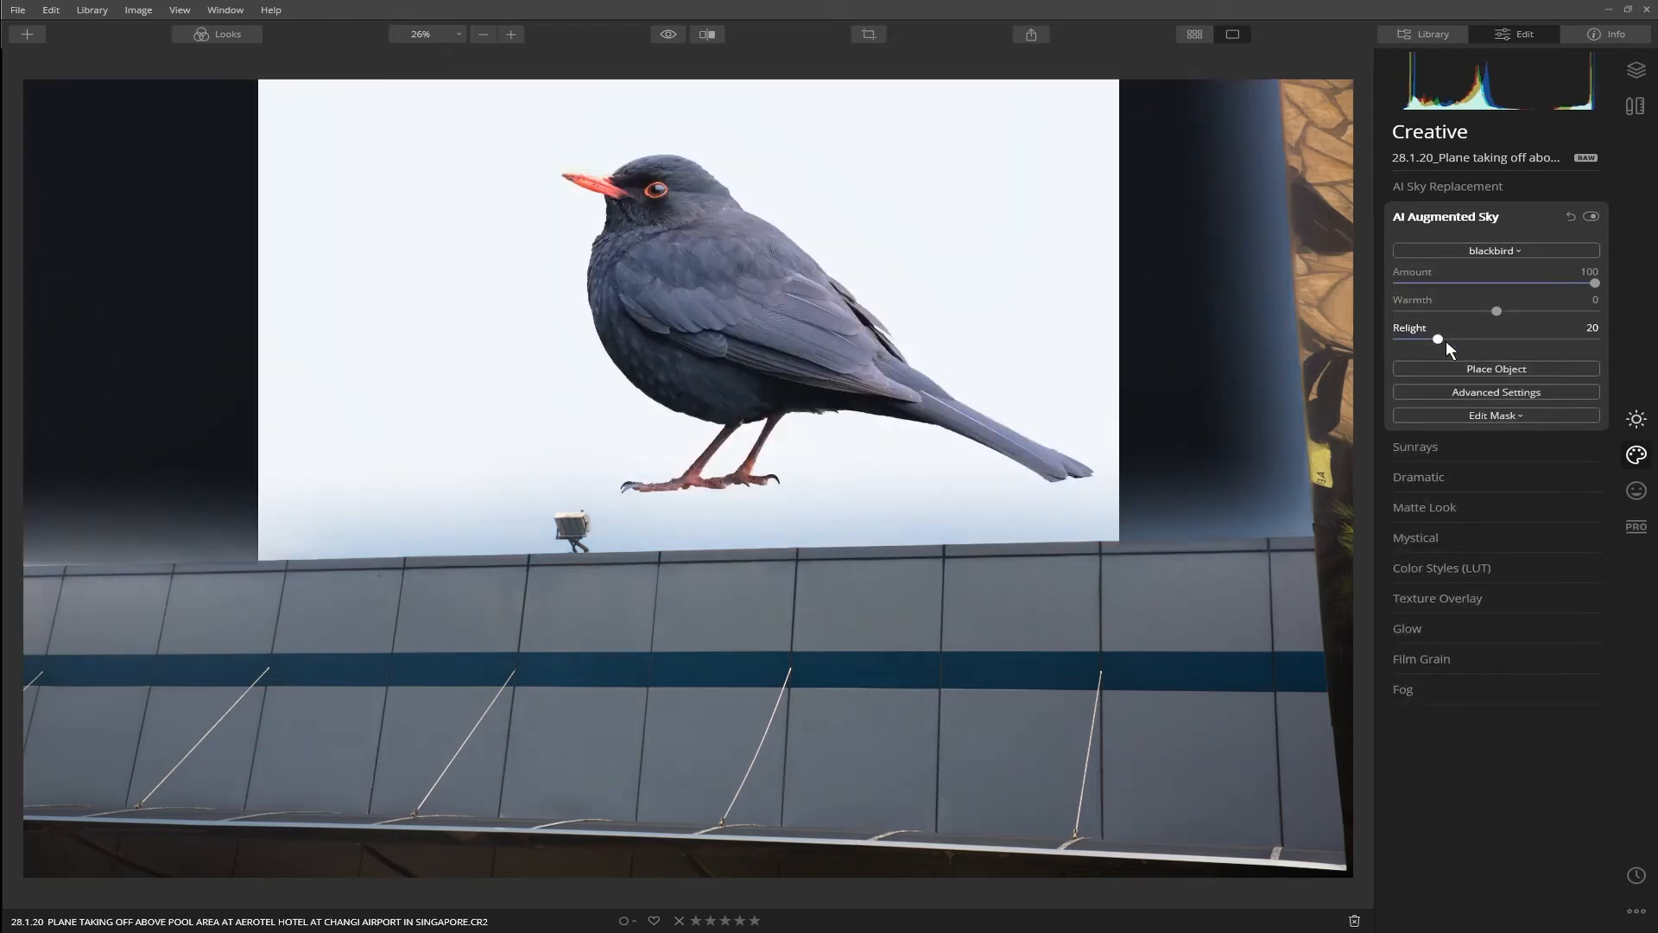
click(1446, 366)
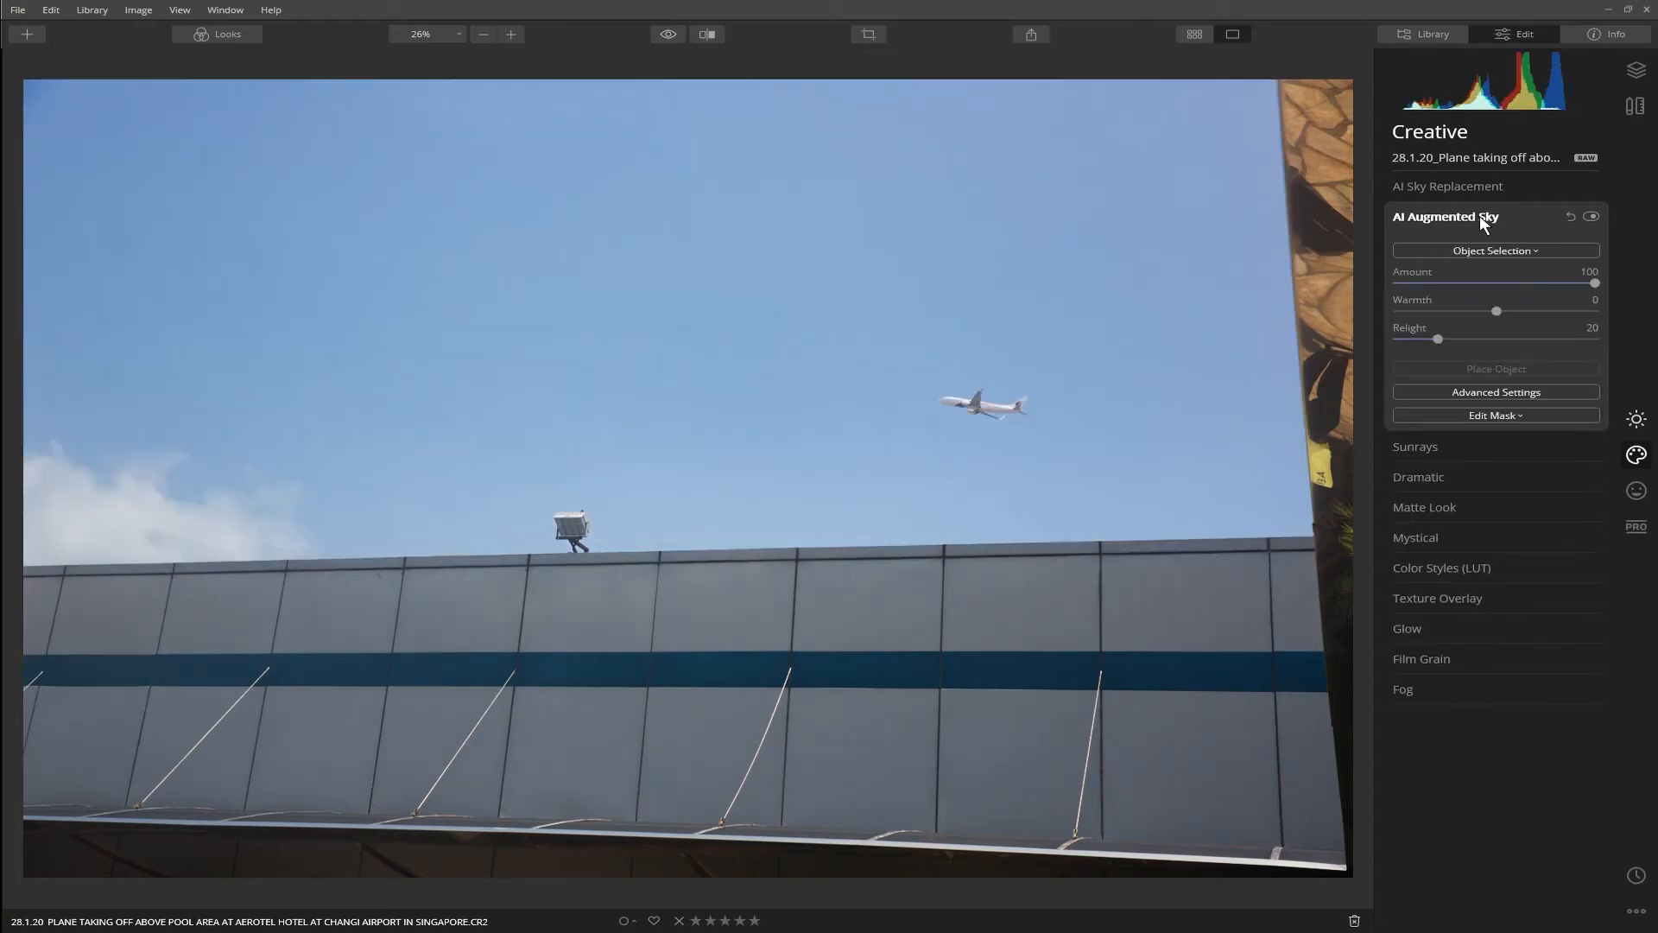
Select blackbird again as the AI Augmented Sky object for the cleared sky
click(1489, 249)
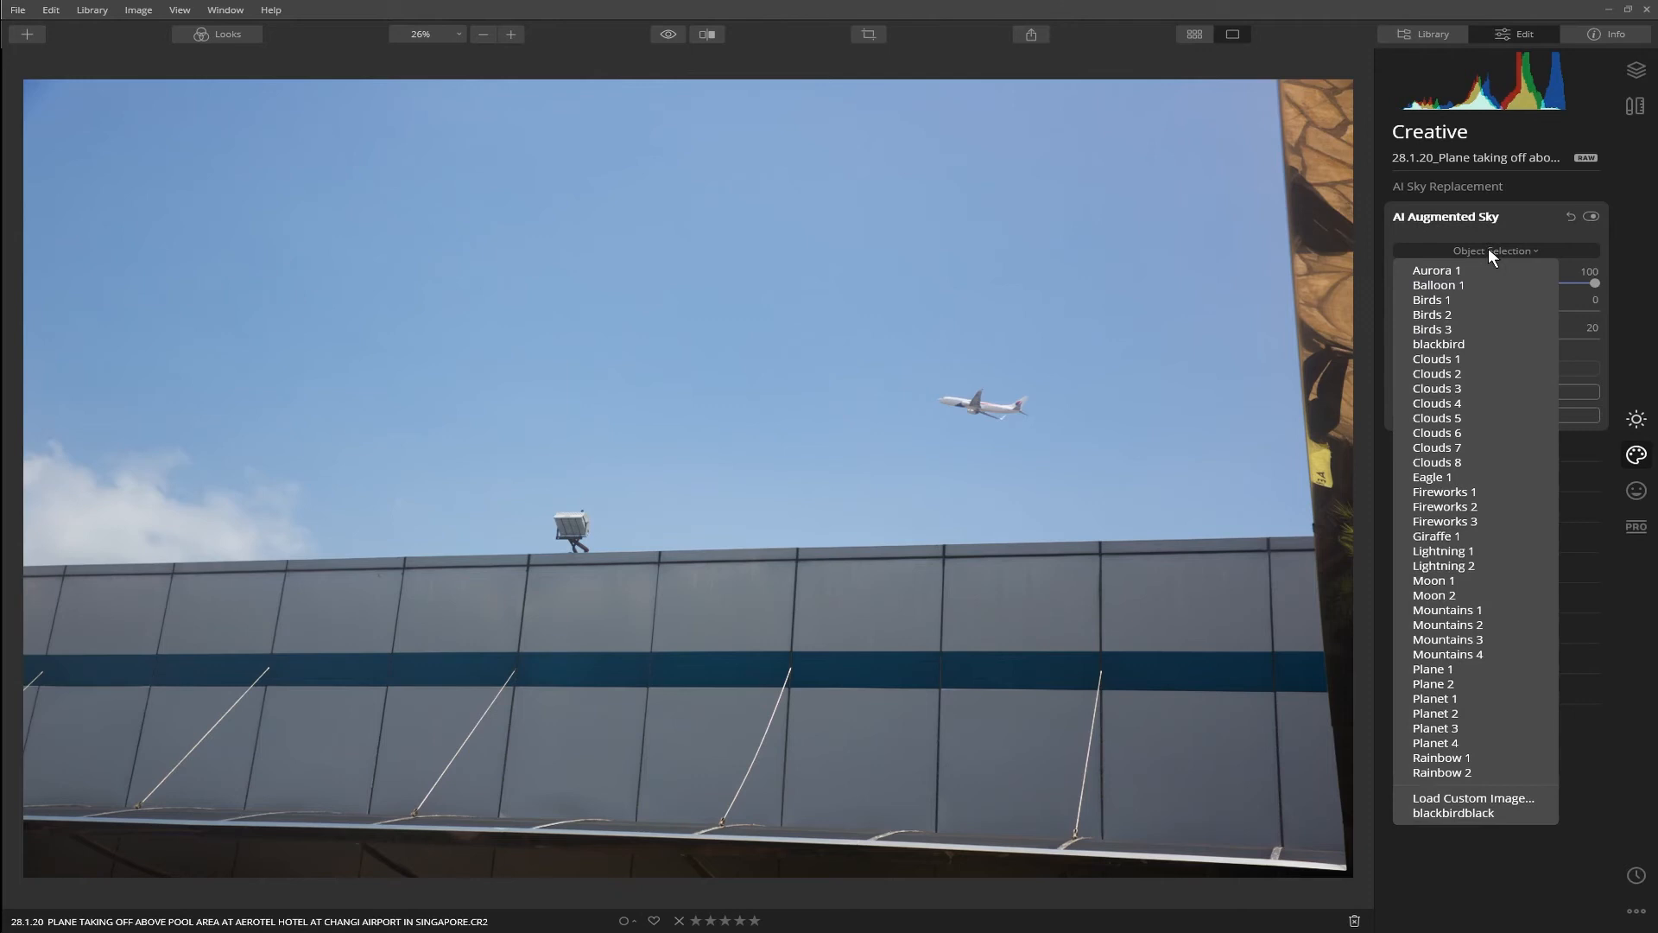
click(1441, 344)
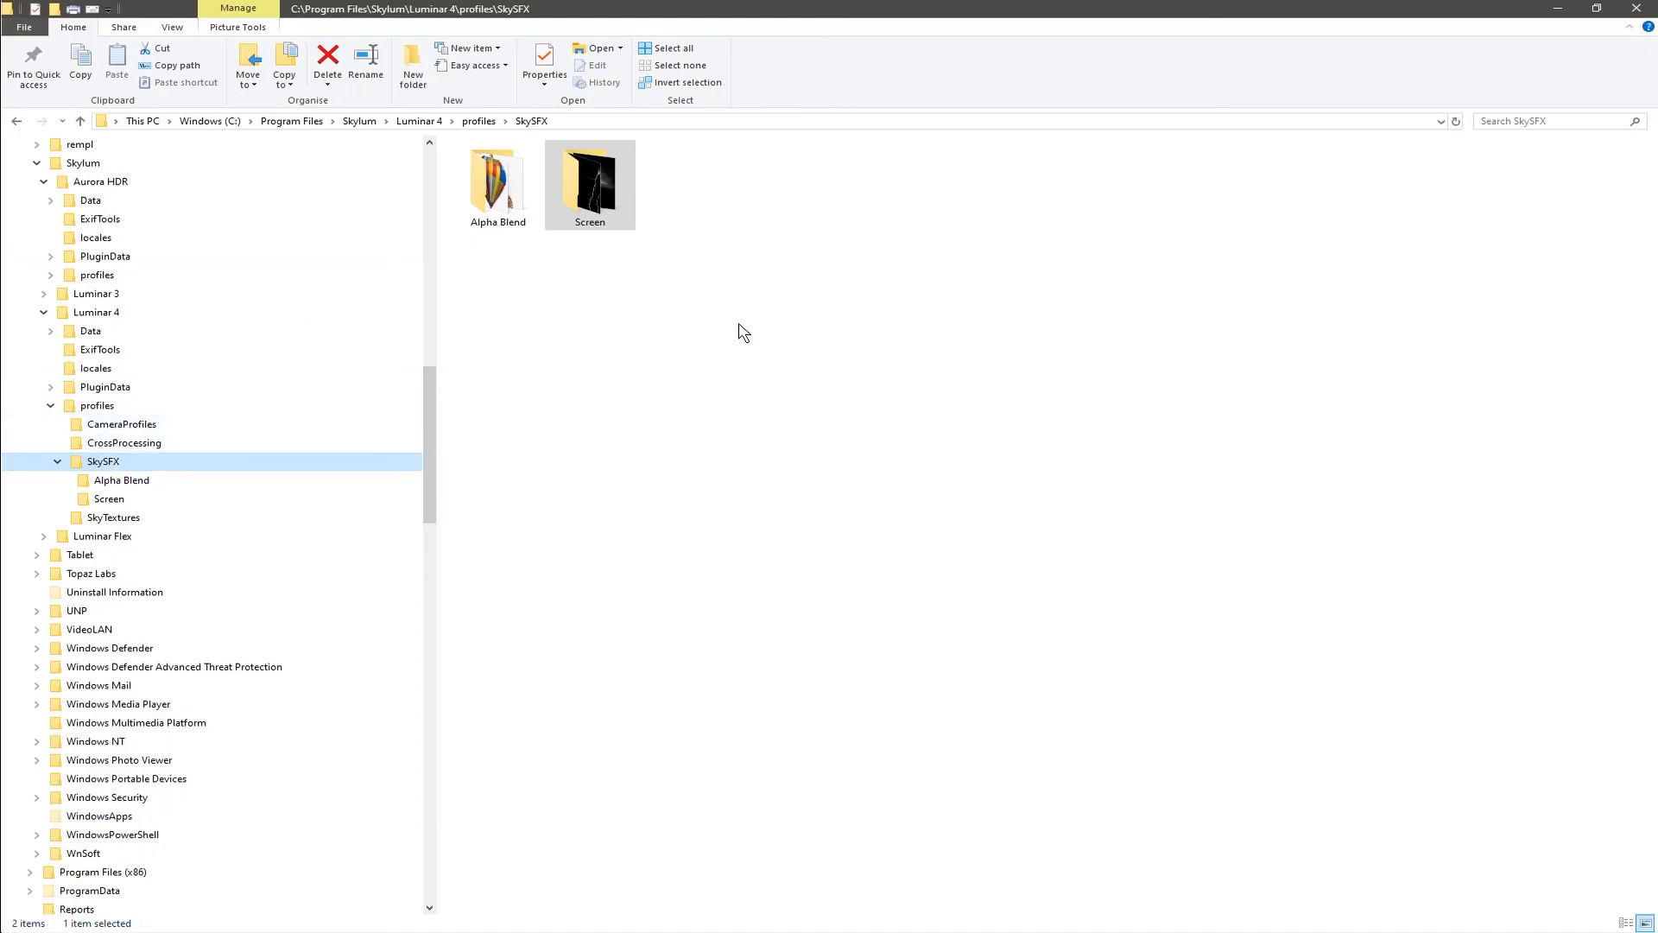
Create a new folder named Multiply inside Luminar 4's SkySFX folder
right_click(738, 326)
mouse_move(633, 499)
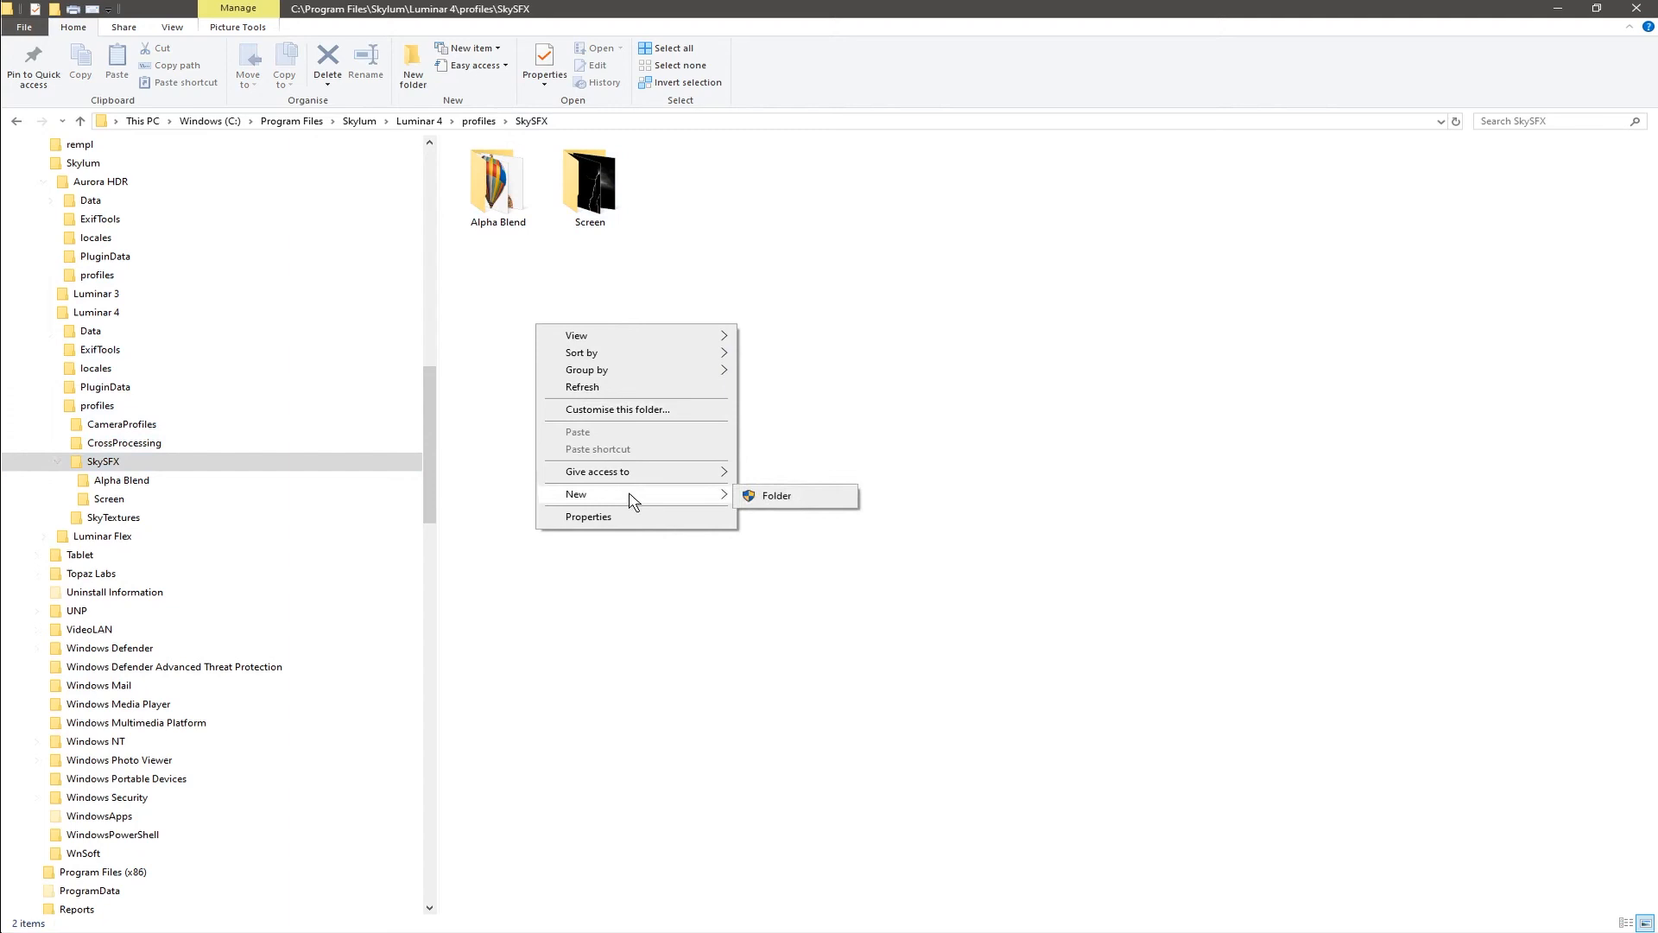
click(807, 497)
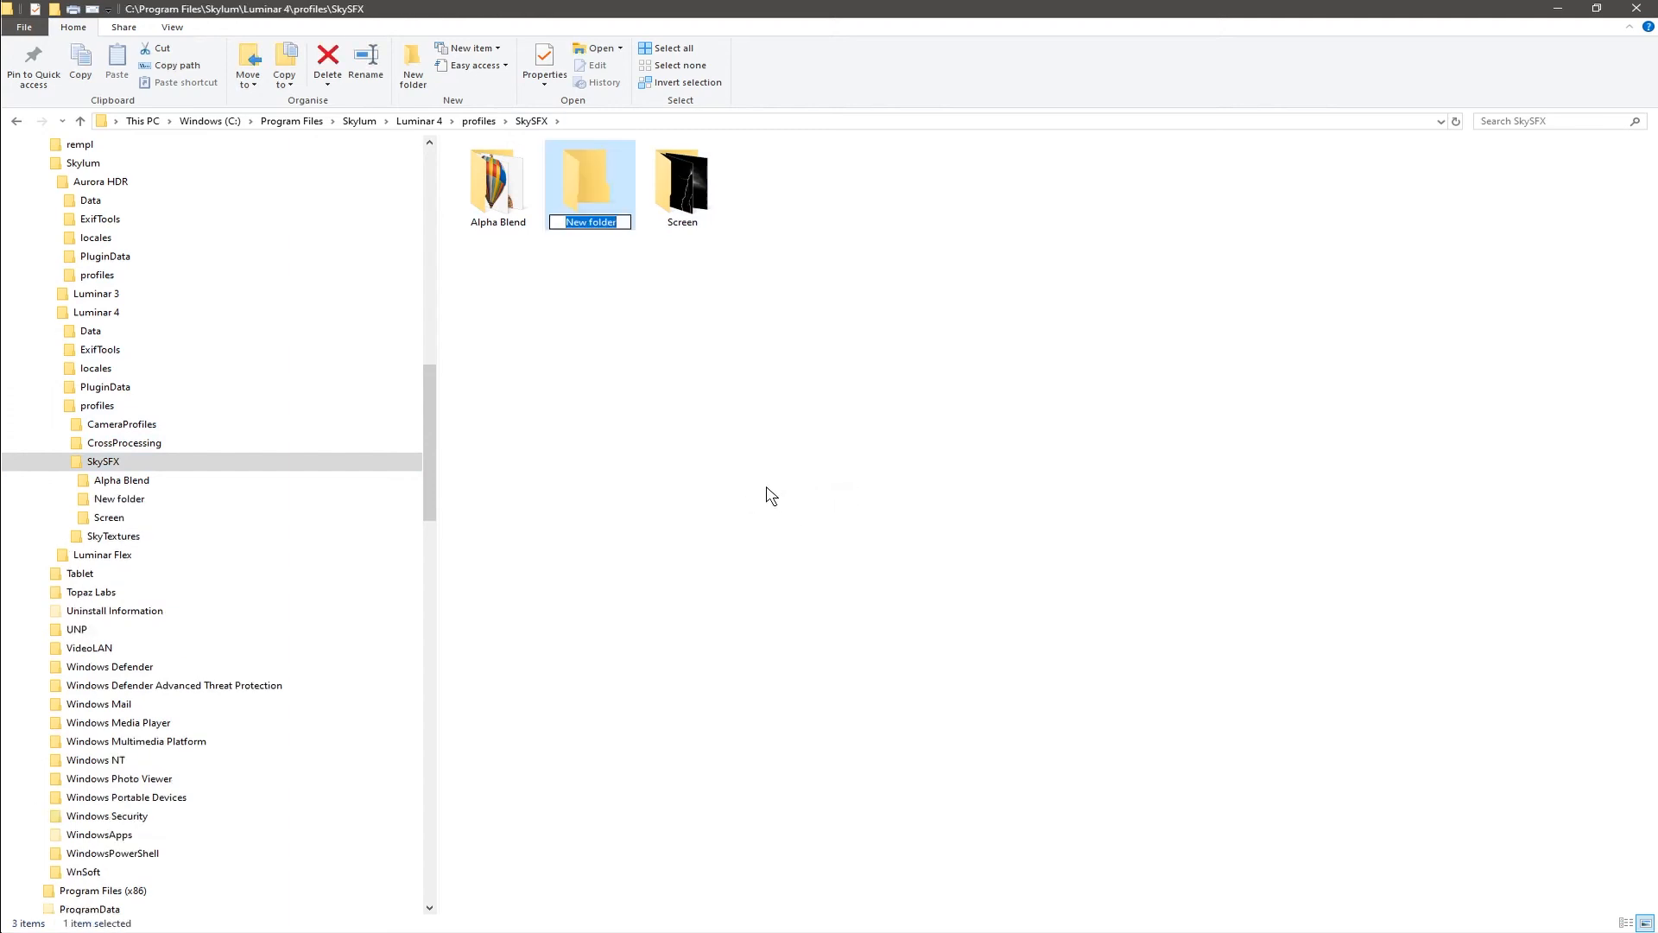
text(Multiply)
key(Return)
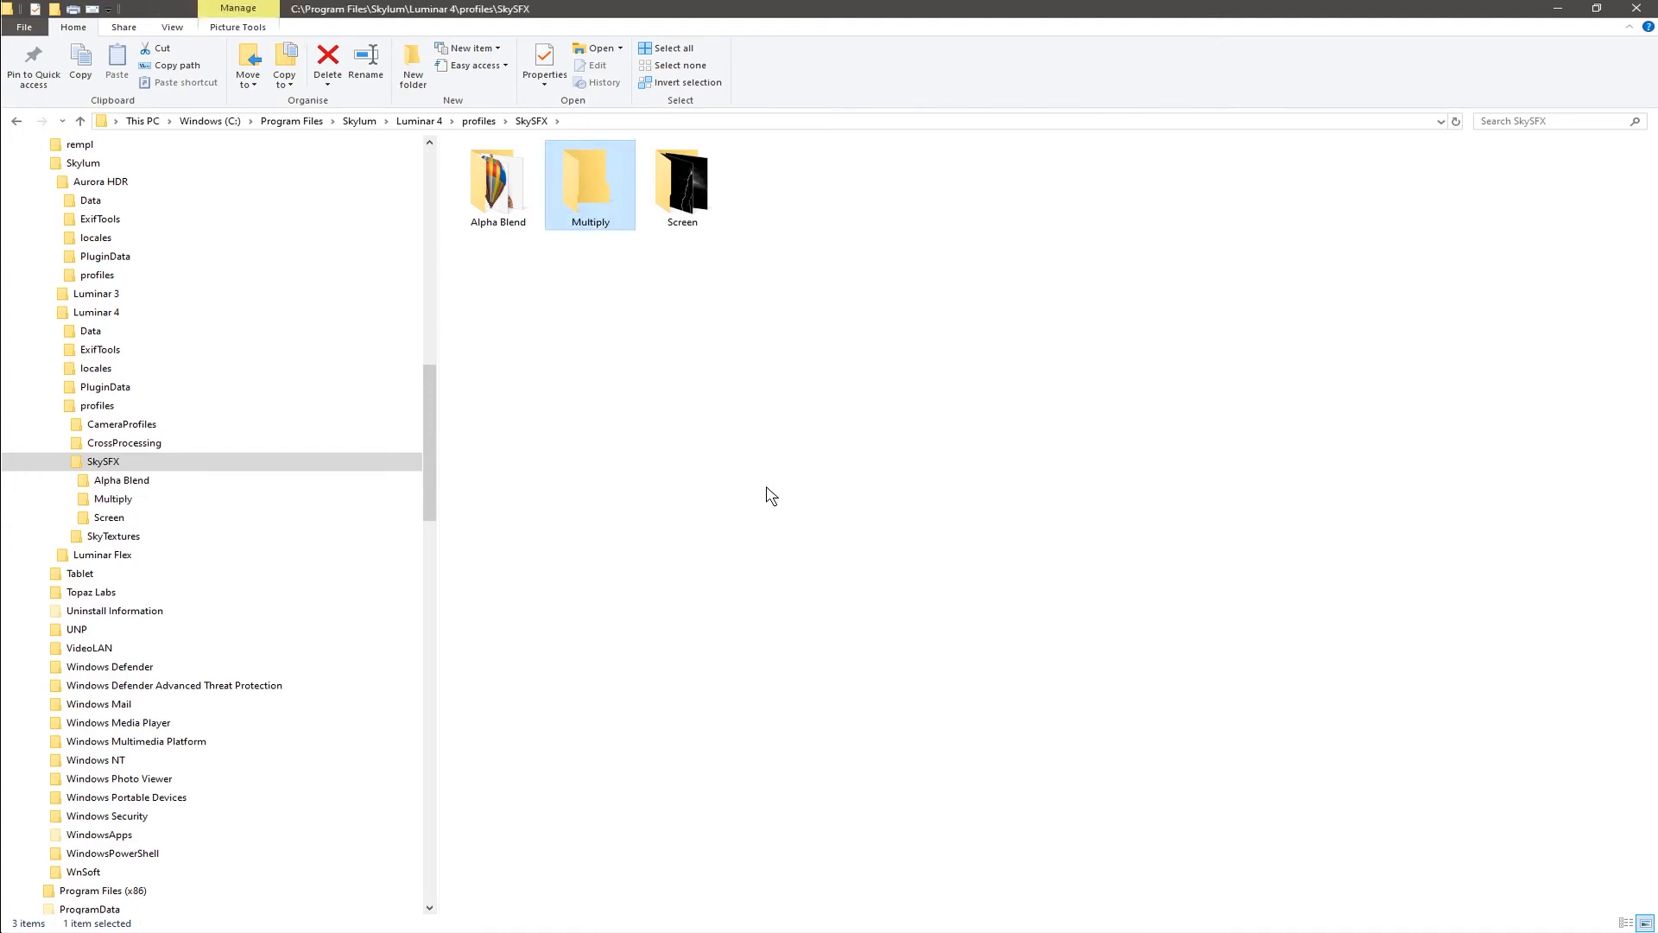
Copy blackbird.jpg from the AI augmented sky files folder into the new Multiply folder and open that folder to check the copy
drag(428, 455, 453, 713)
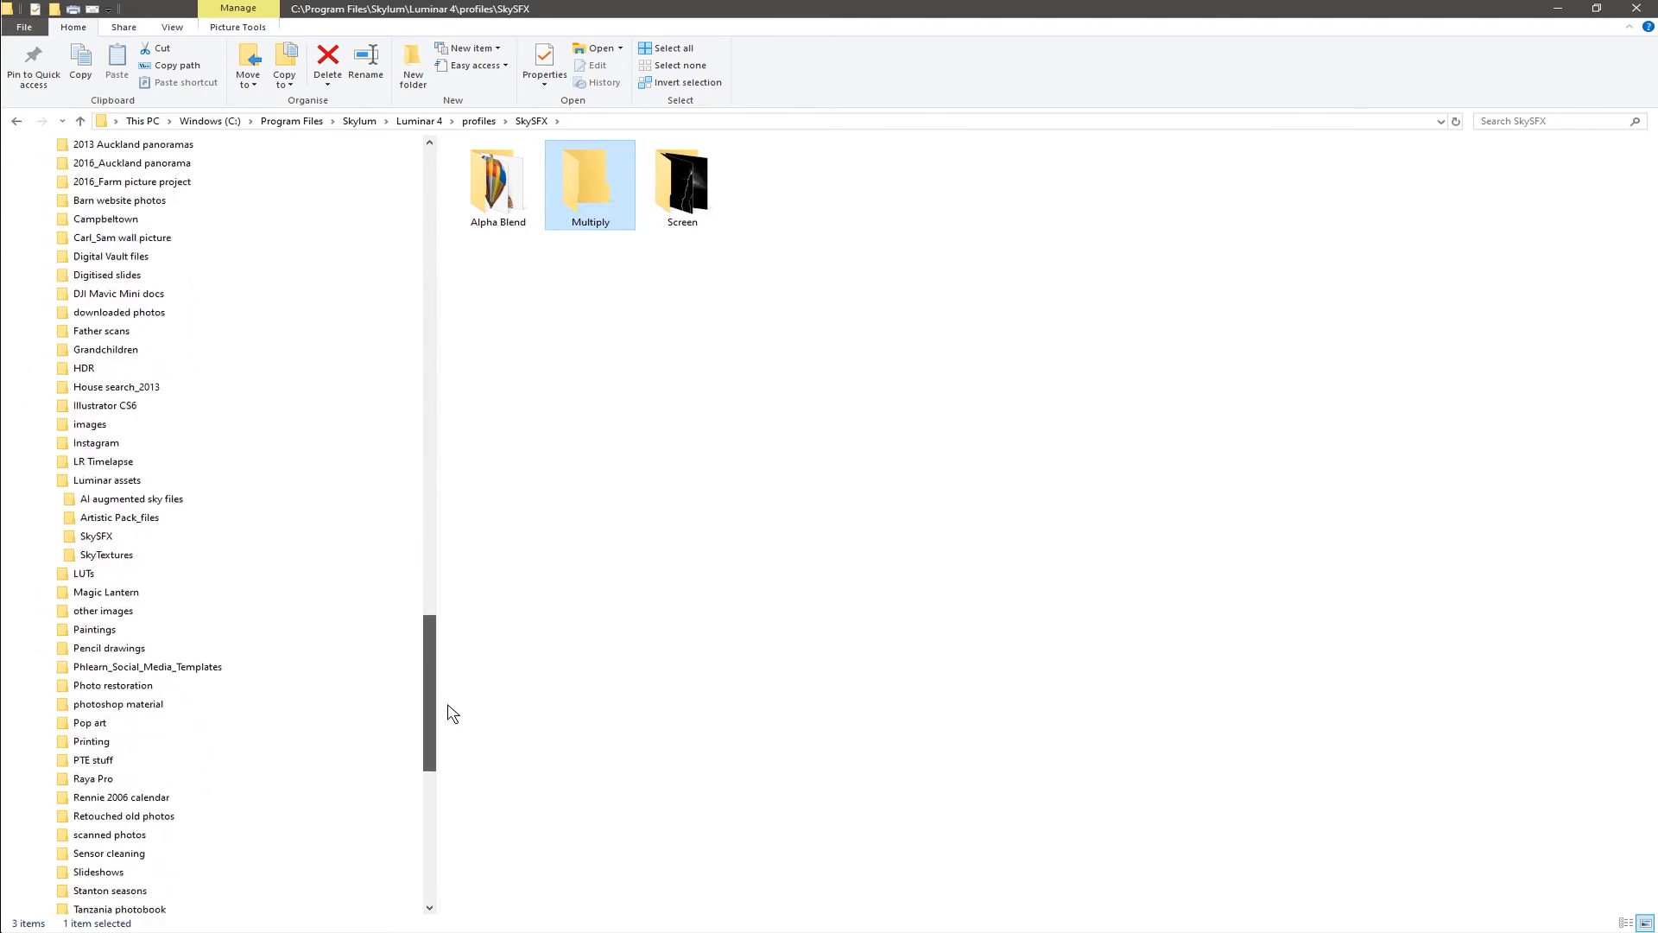
click(166, 508)
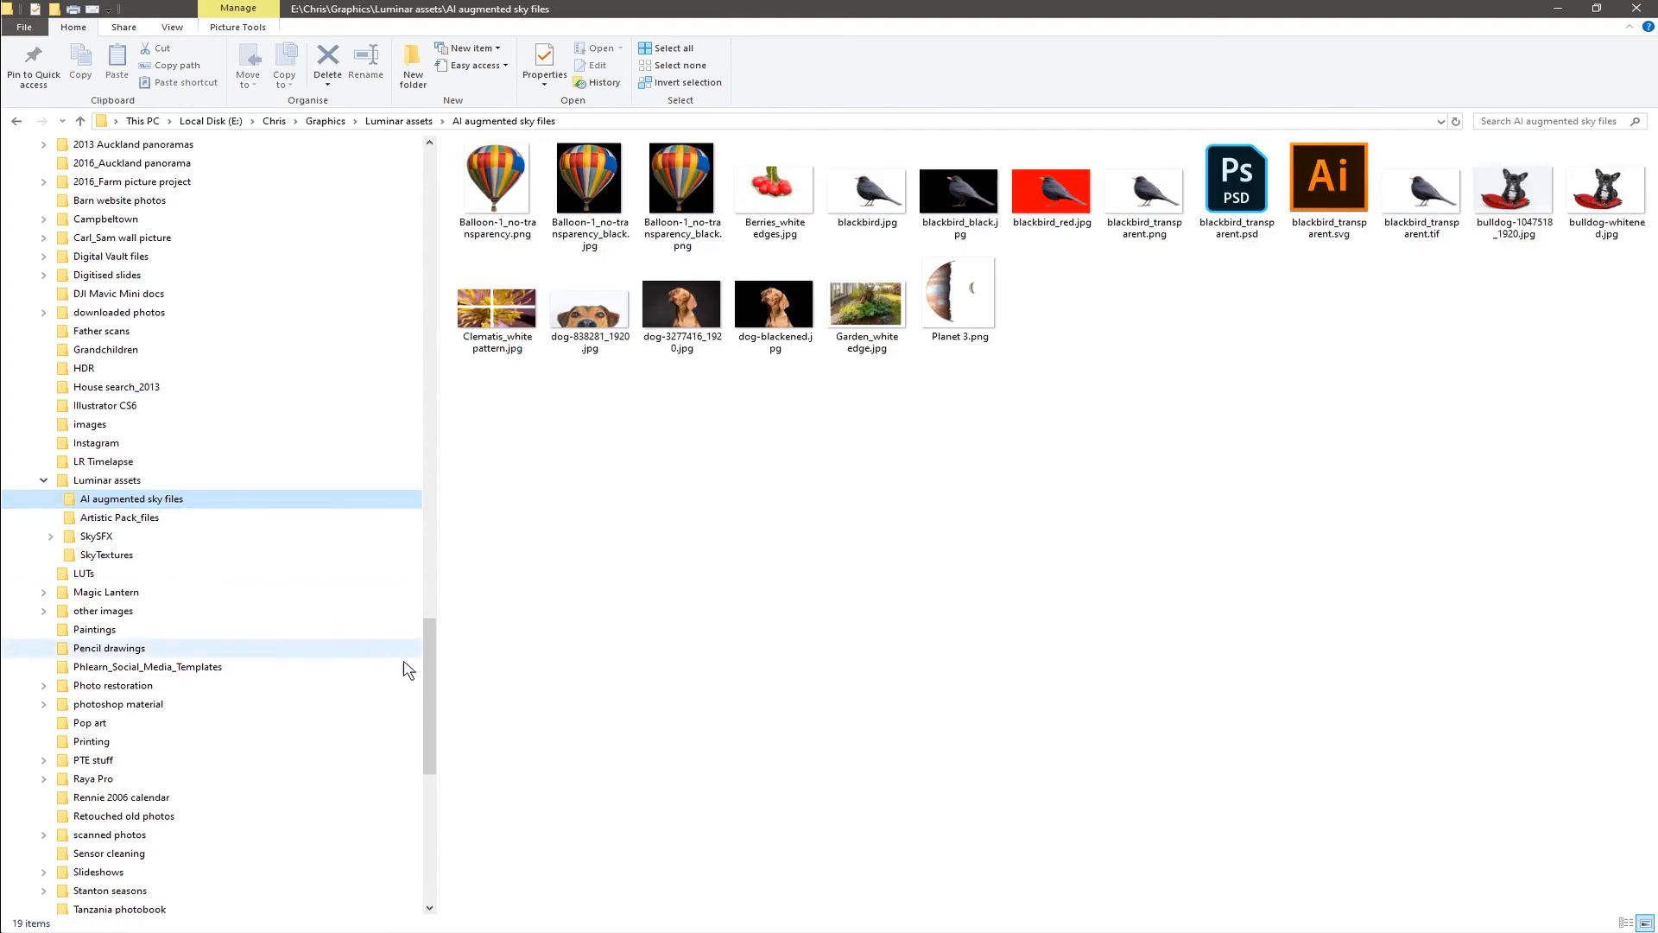
drag(427, 658, 427, 407)
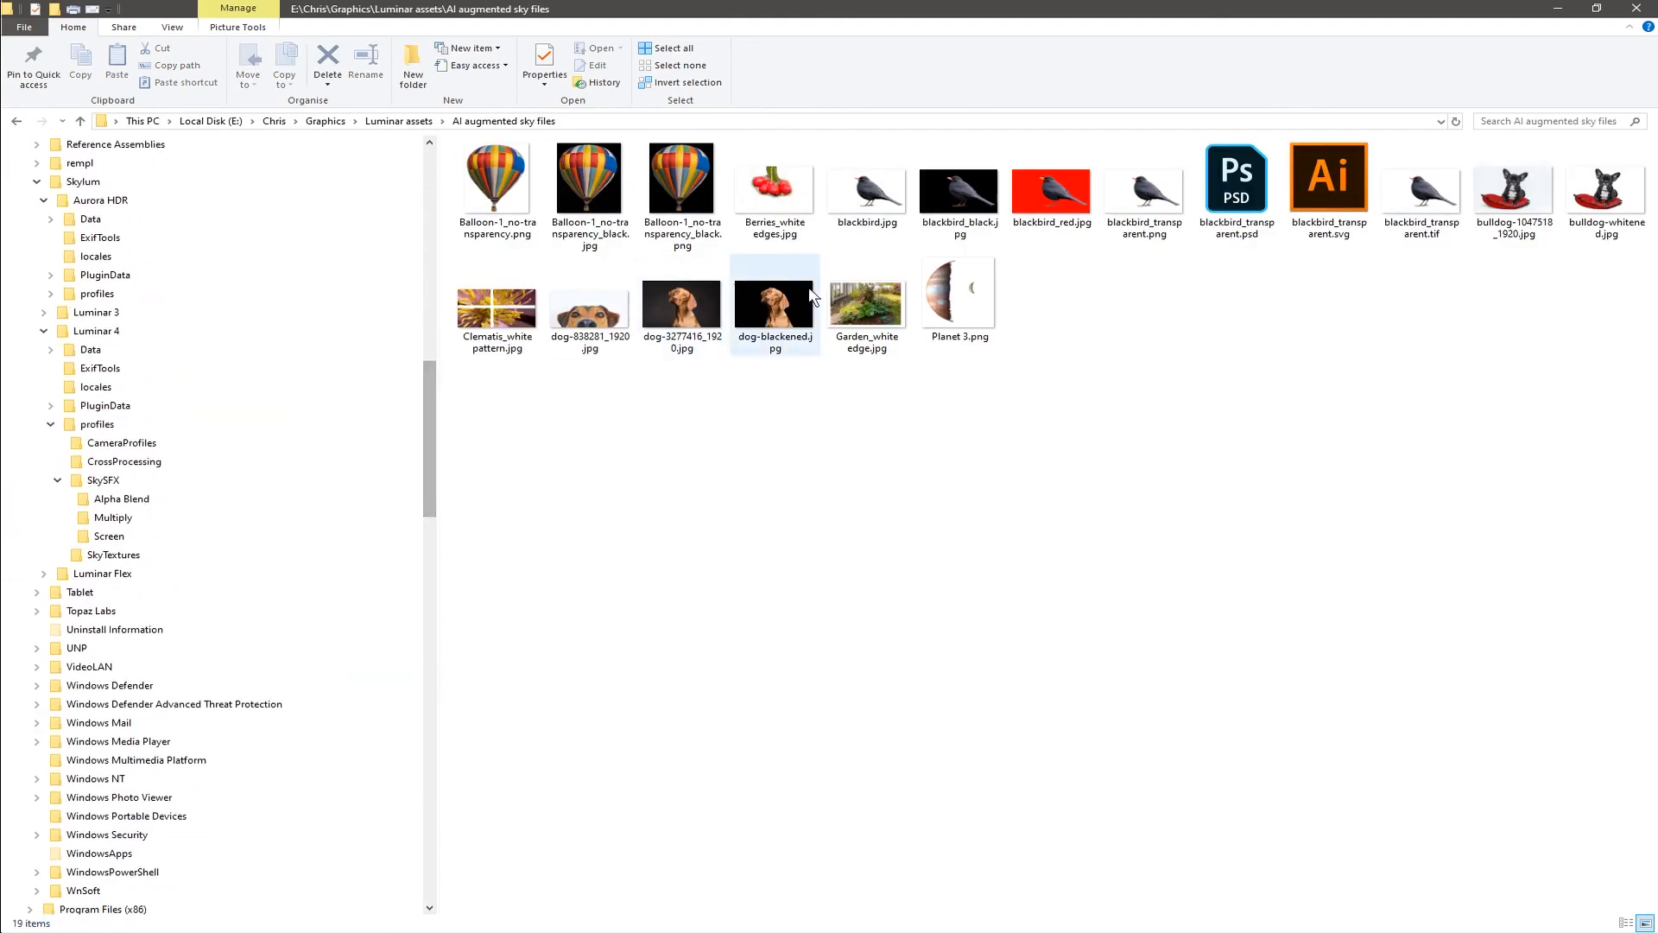
drag(866, 206, 143, 524)
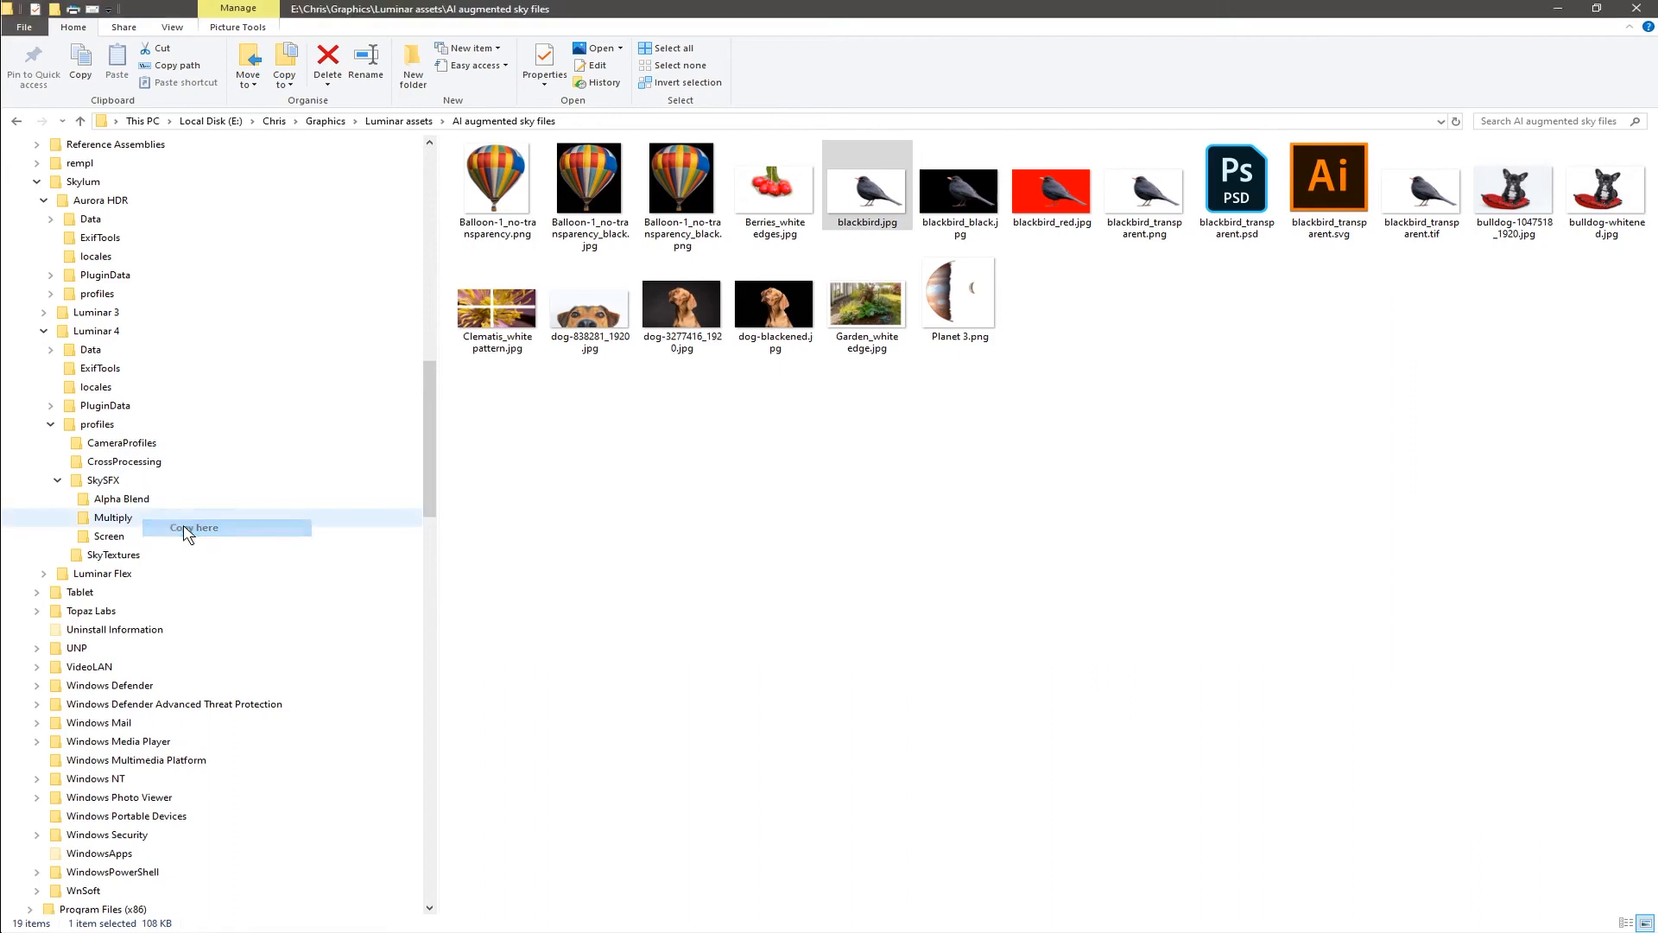
click(779, 373)
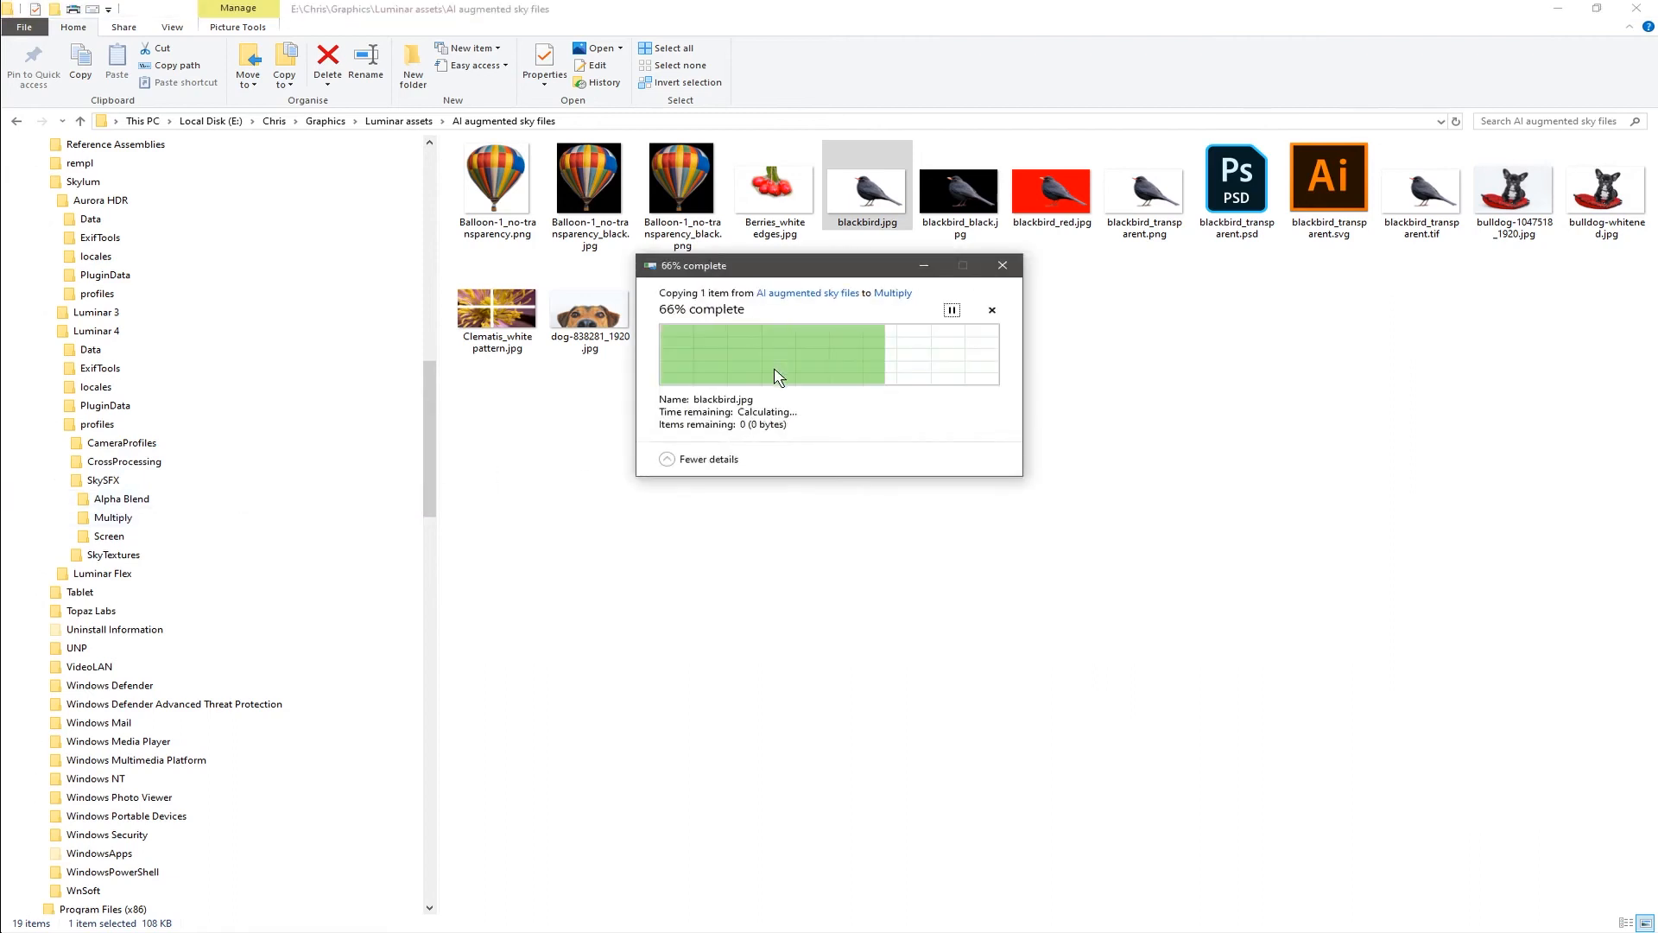
click(128, 521)
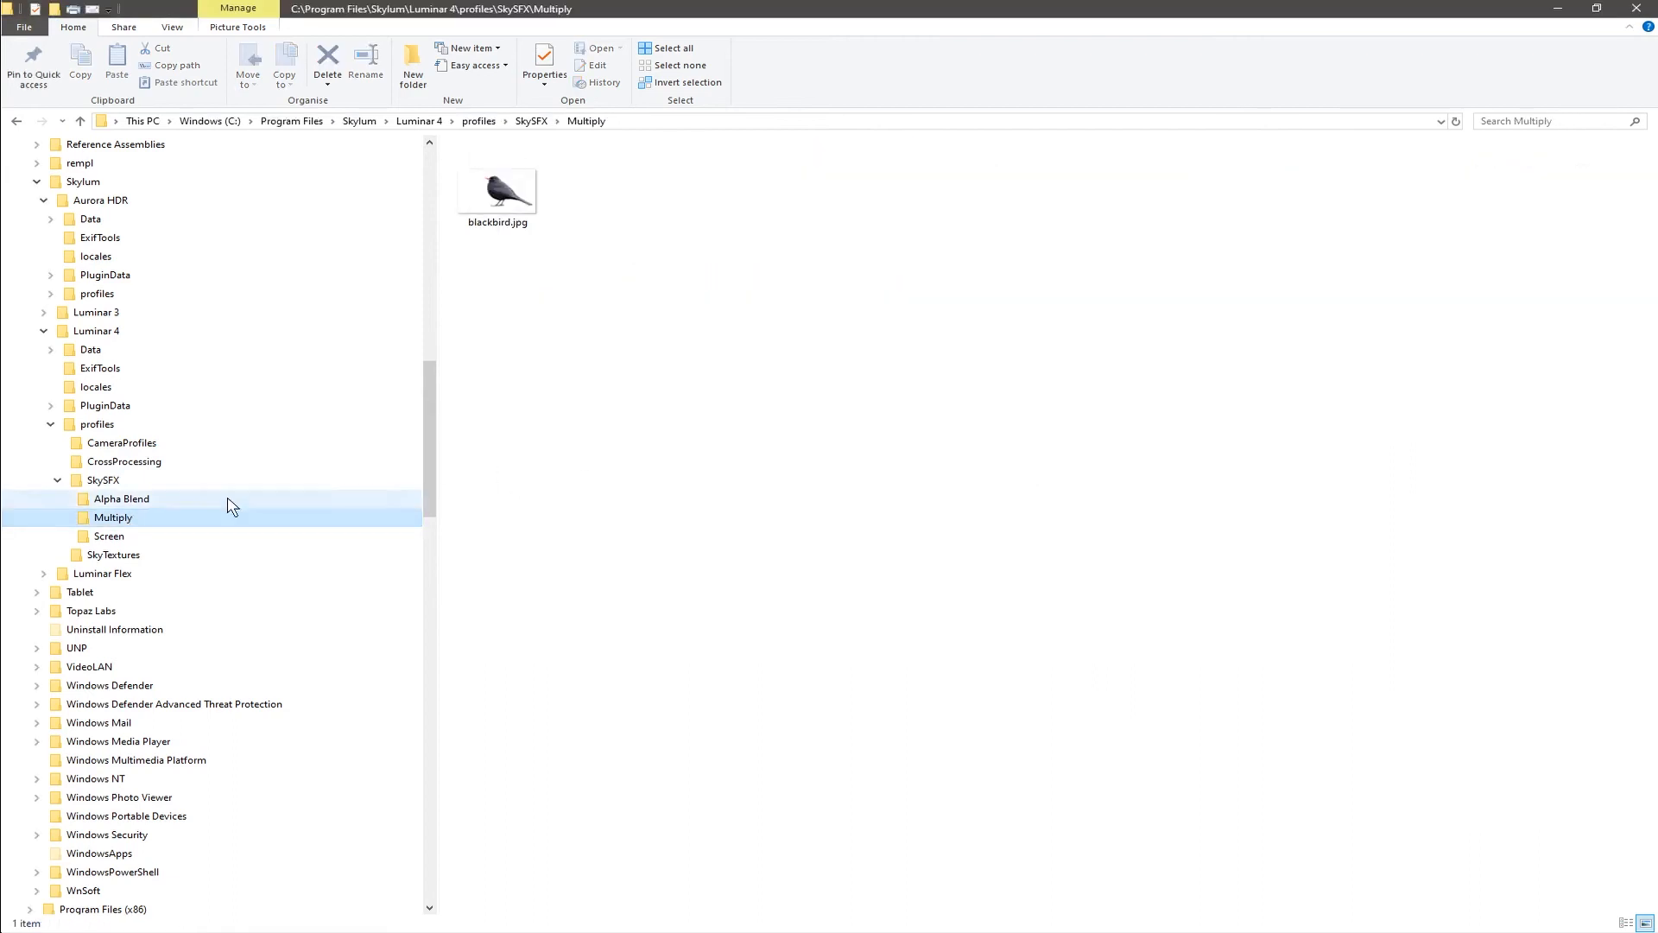
Switch to Luminar 4 and add the blackbird object to the airport photo with AI Augmented Sky
mouse_move(2, 467)
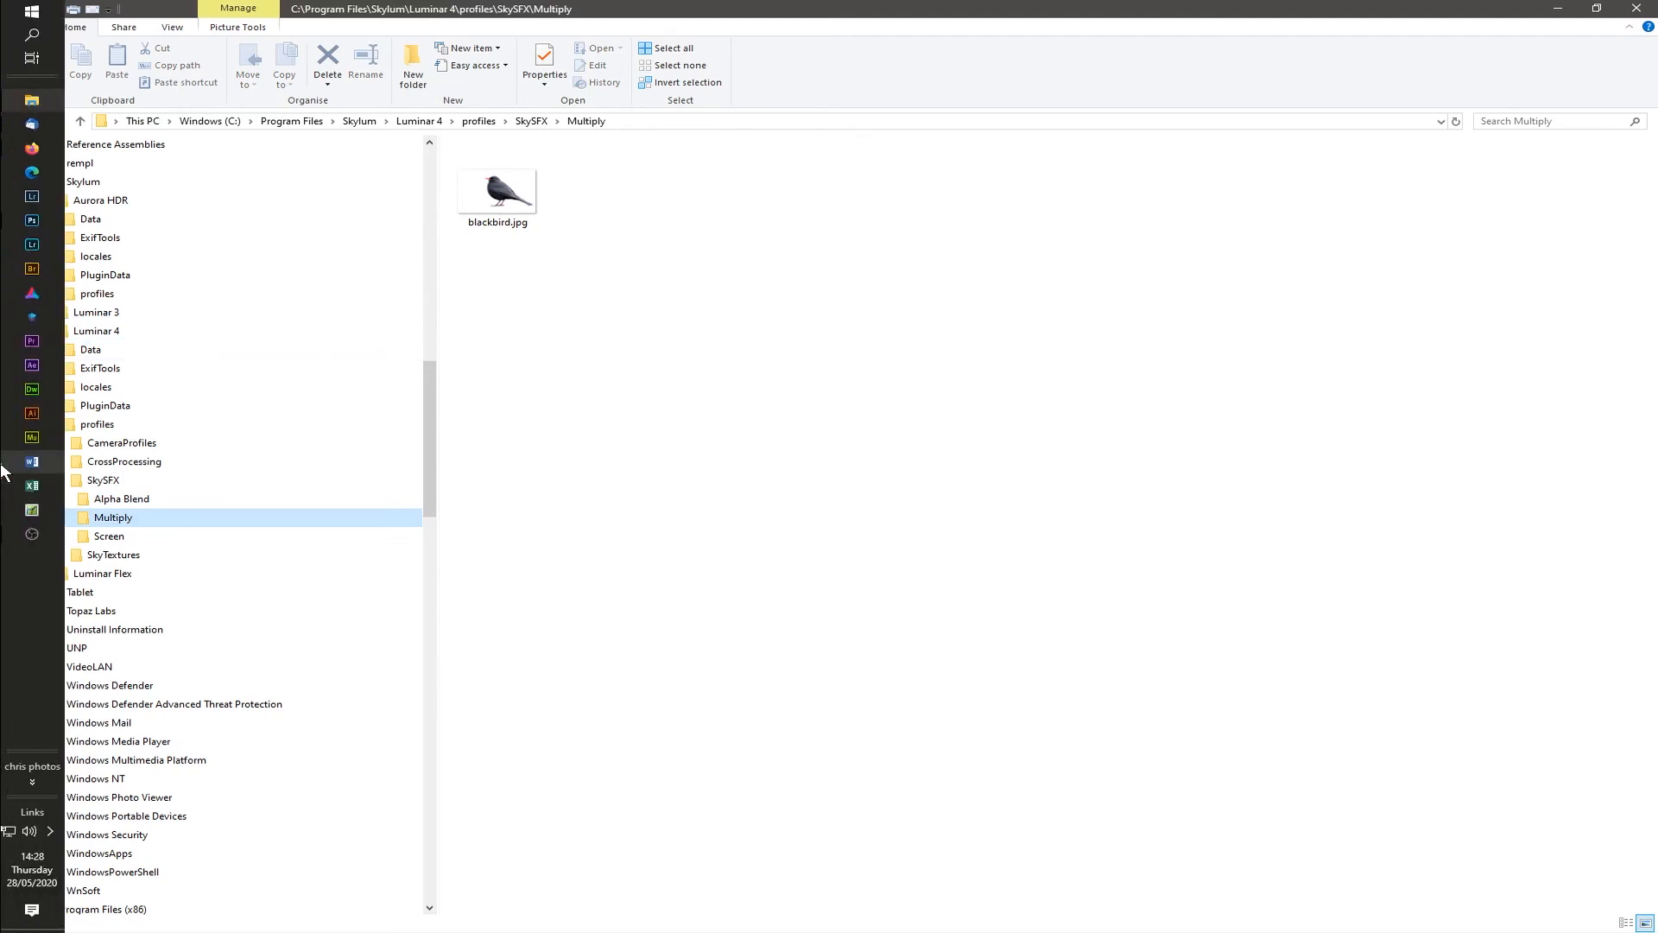
click(33, 311)
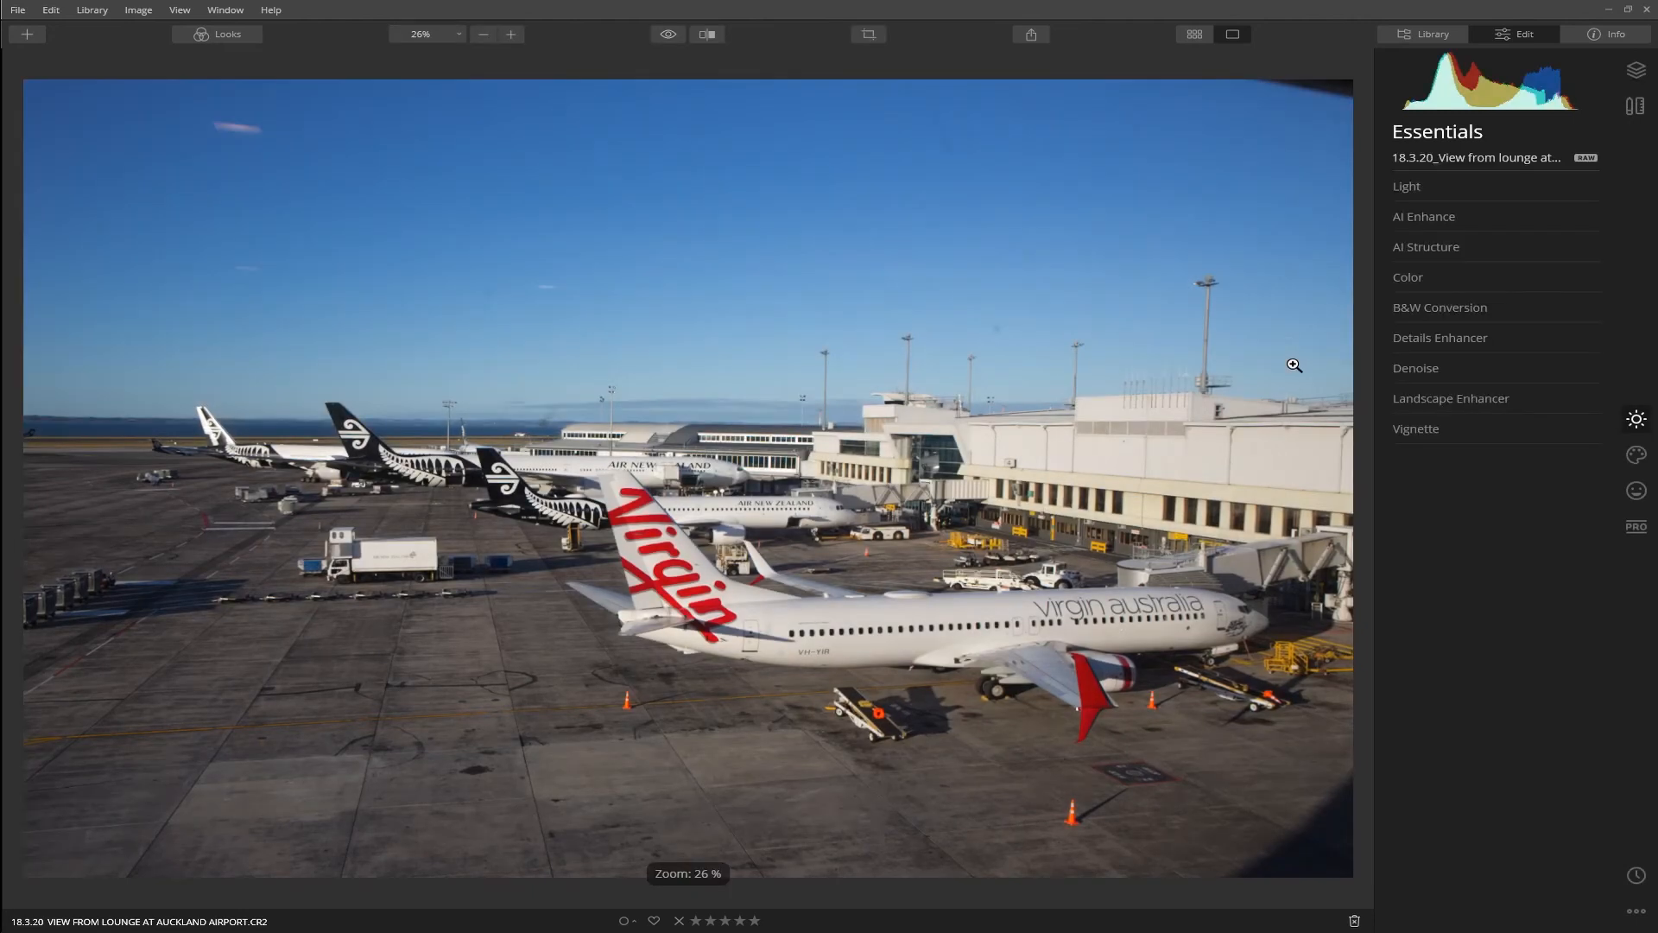
click(1638, 455)
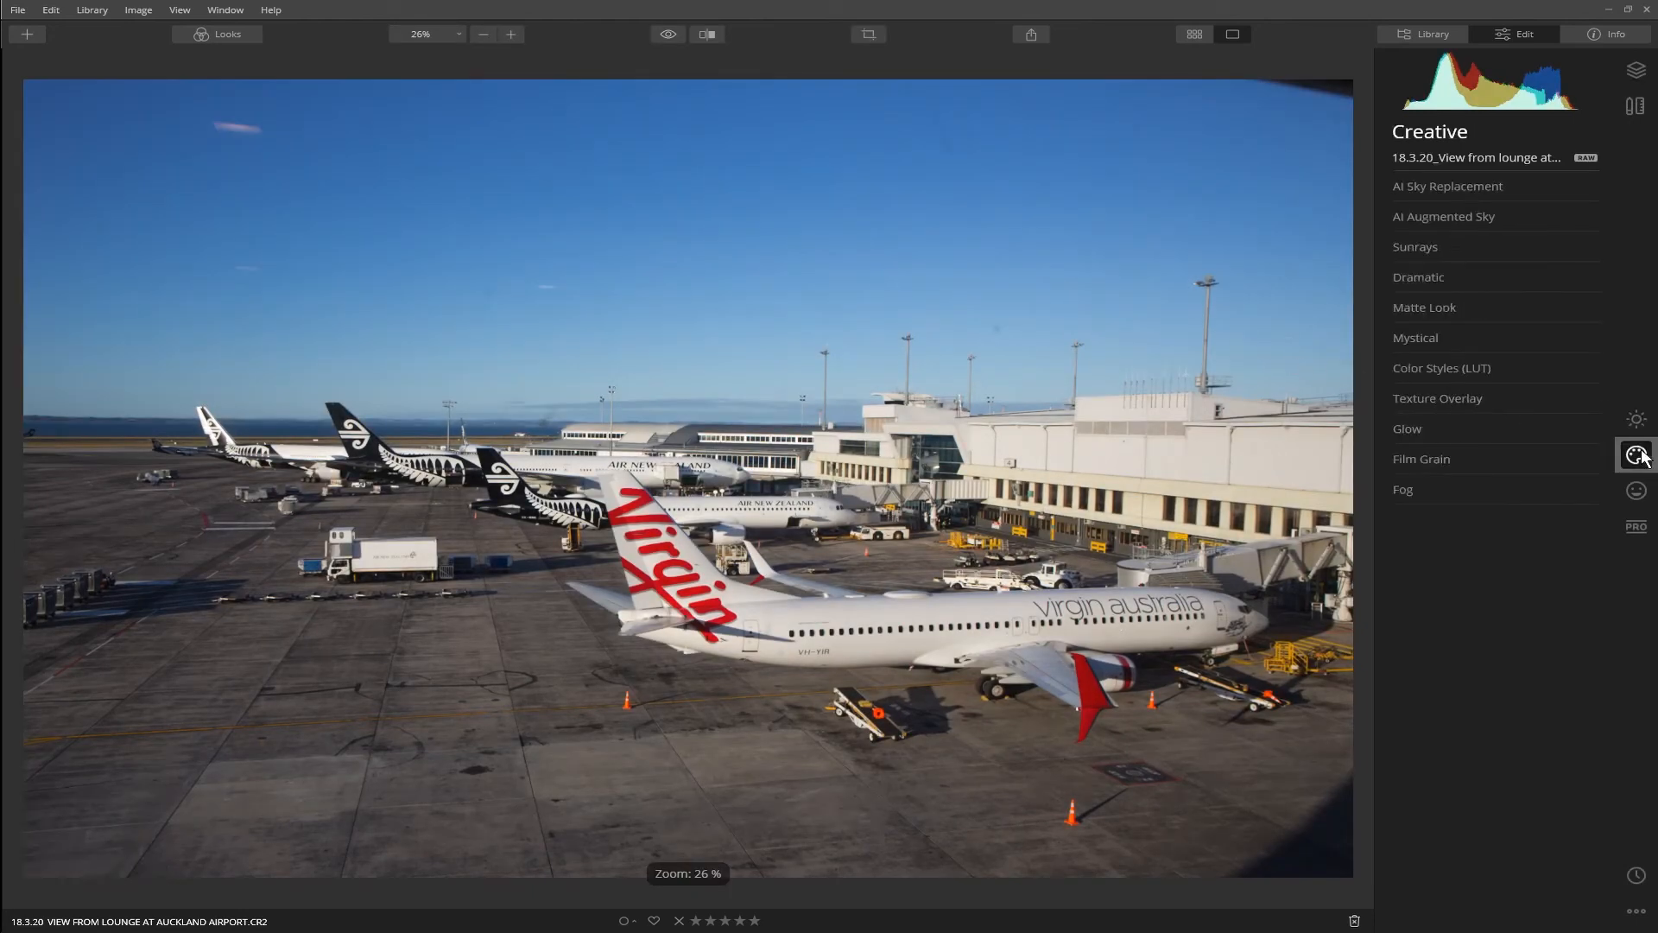
click(1477, 216)
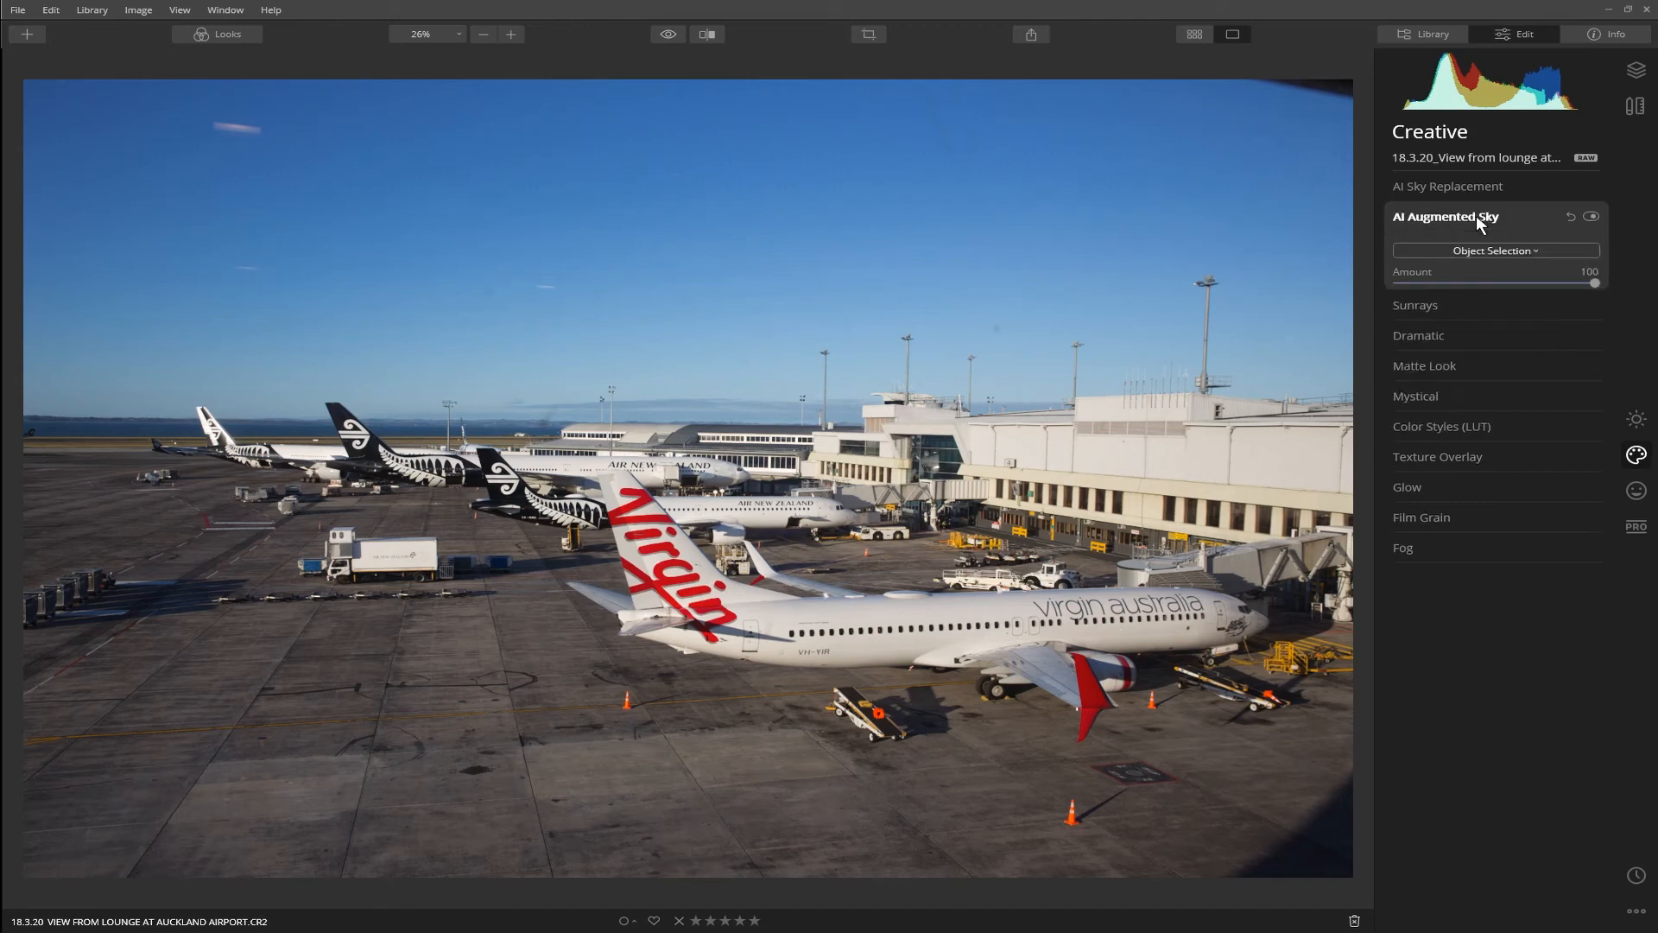
click(1491, 251)
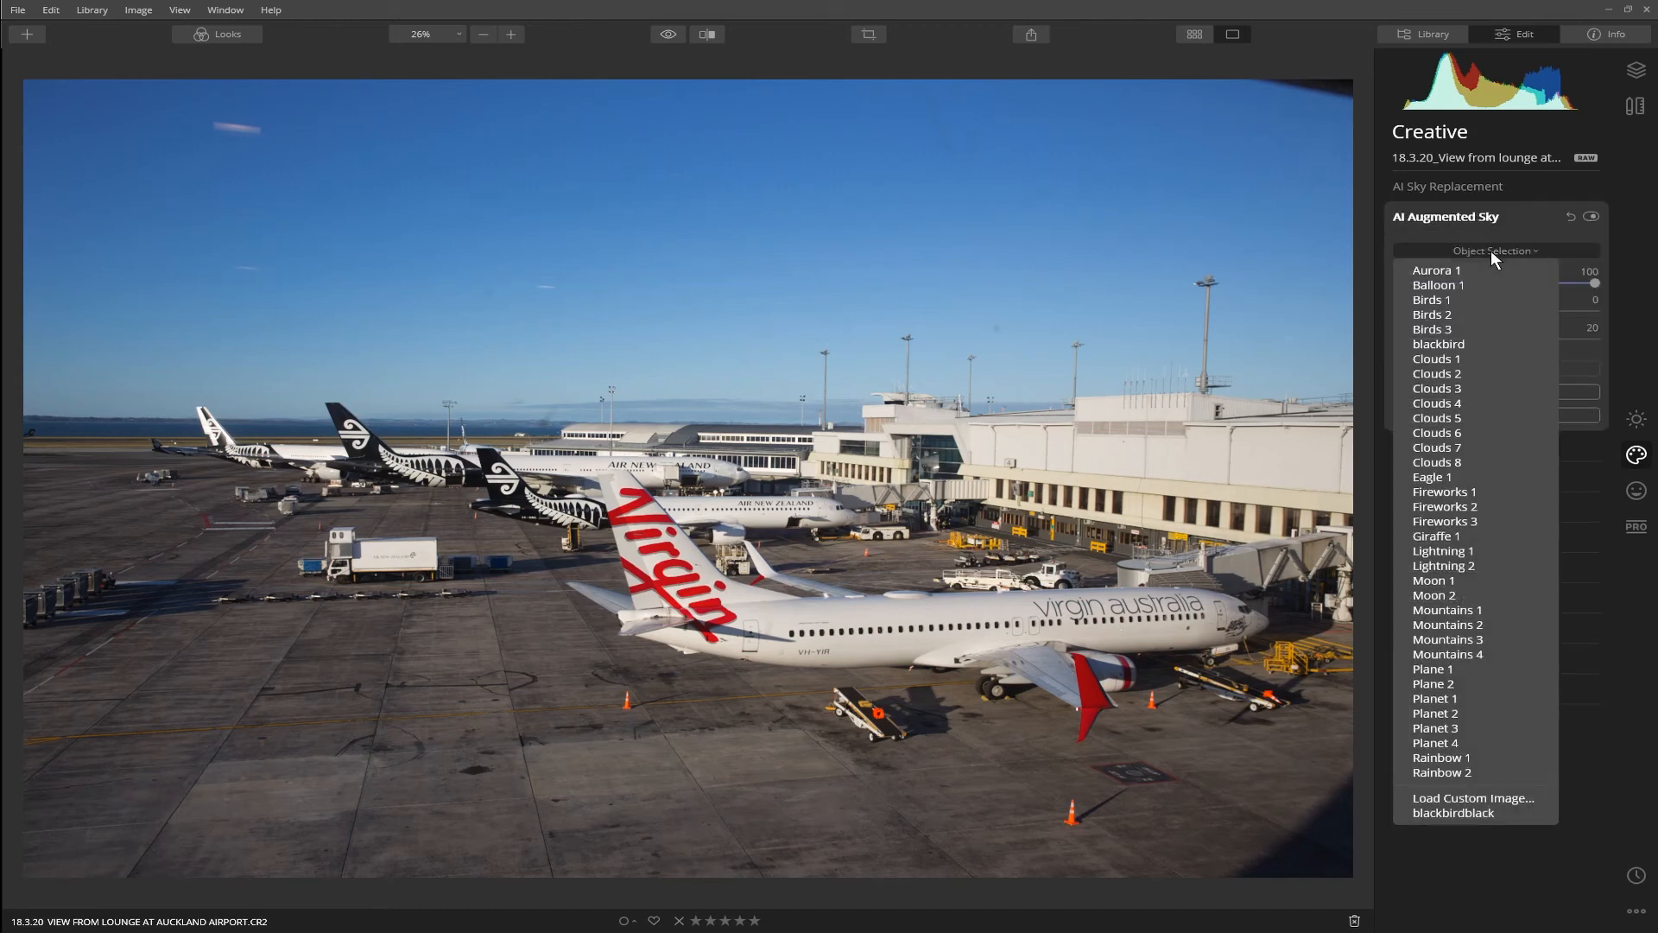
click(1459, 345)
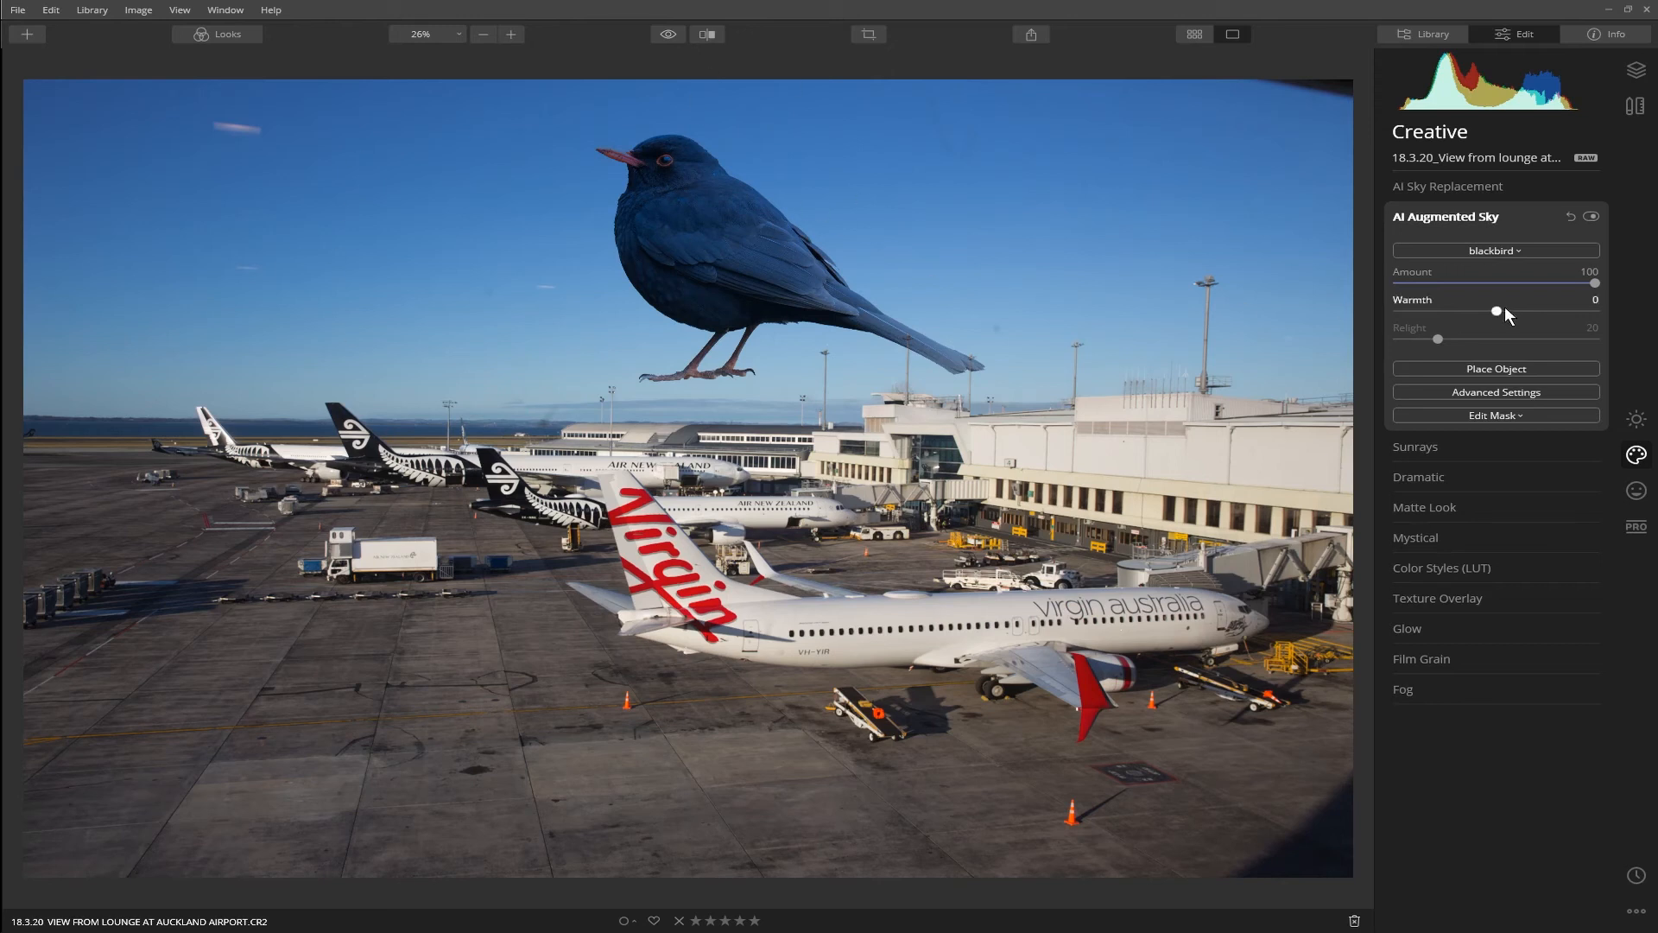
Shrink the blackbird object to about two thirds of its size and place it in the sky above the terminal building
click(1494, 367)
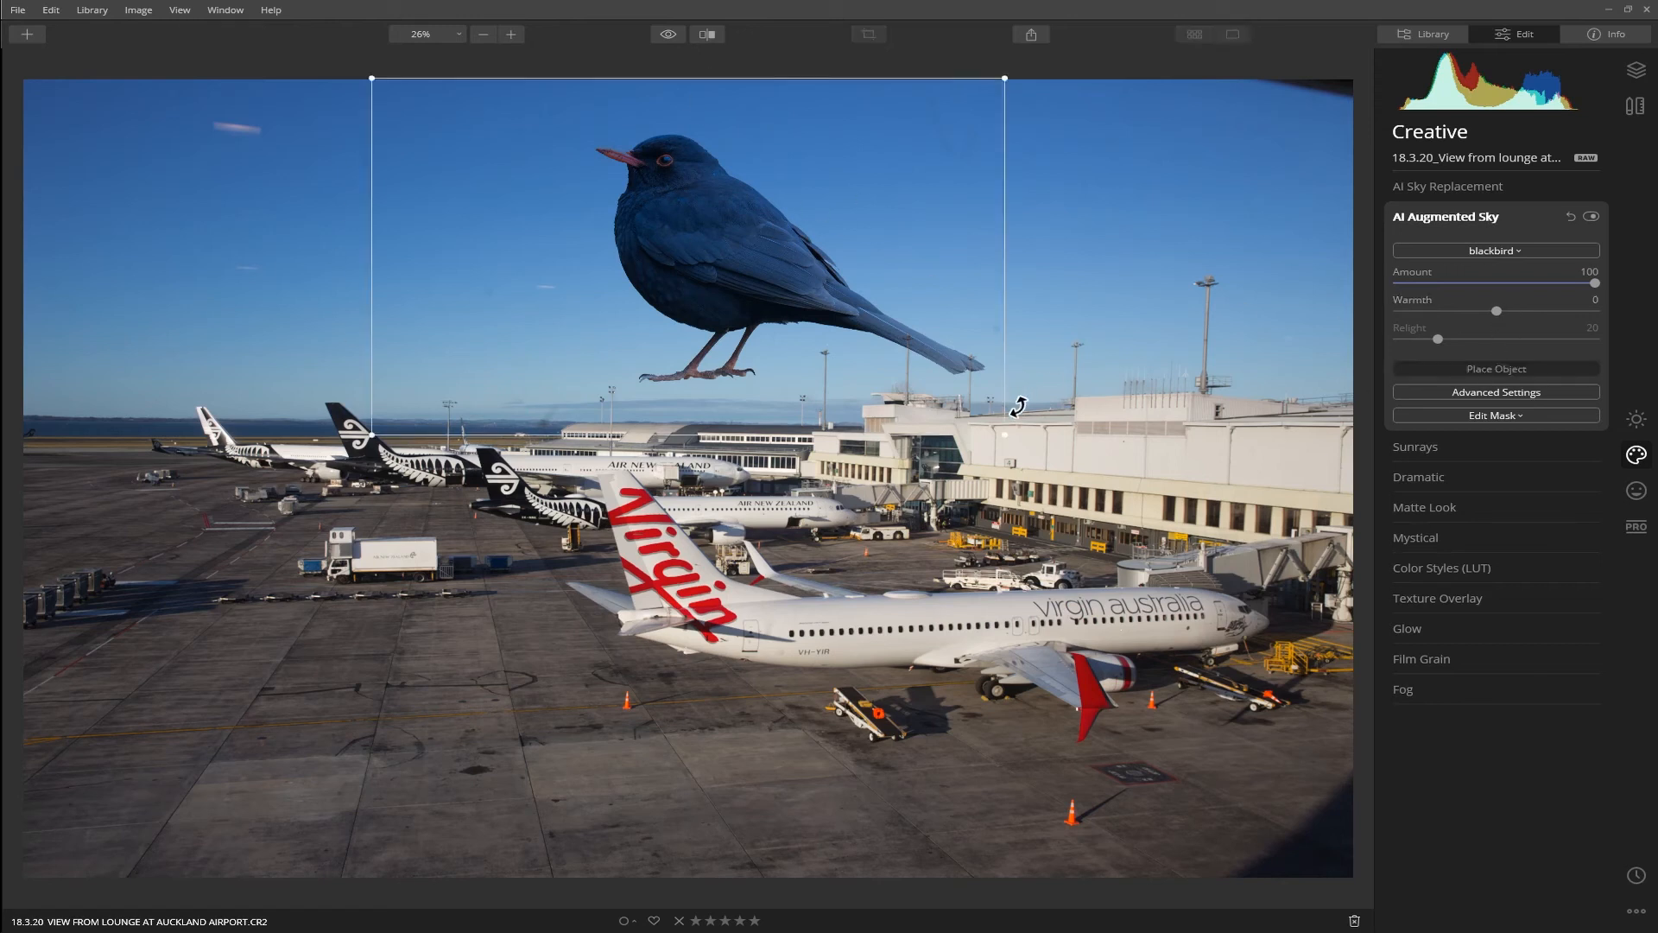
drag(1002, 431, 780, 306)
drag(628, 161, 988, 182)
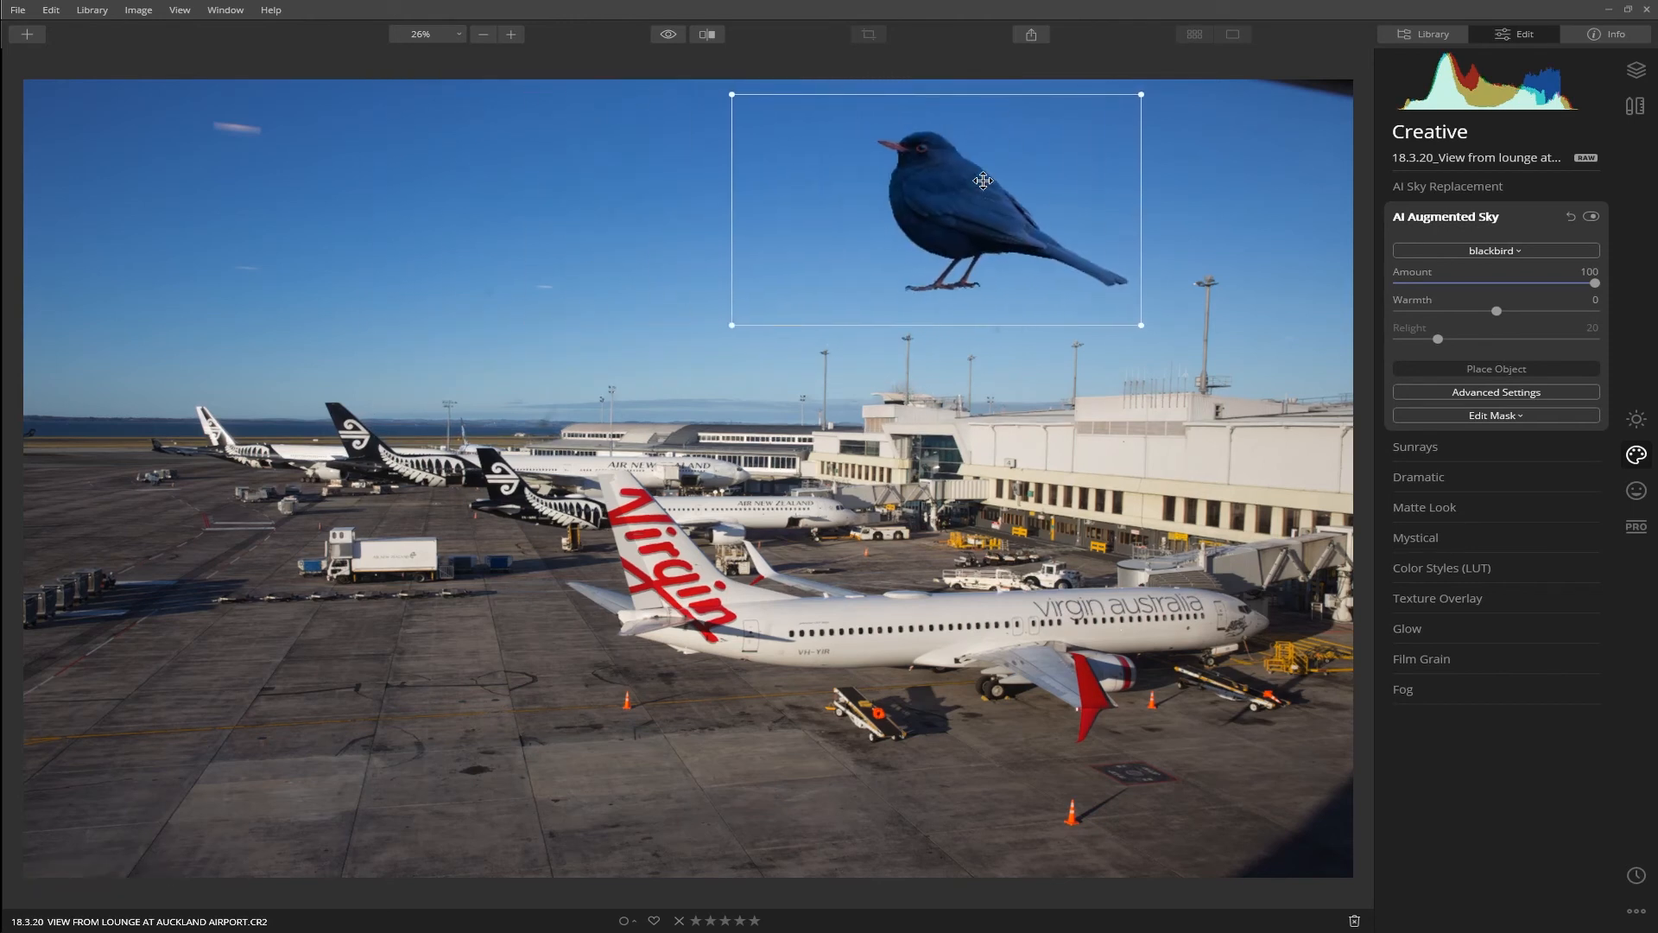
click(1507, 367)
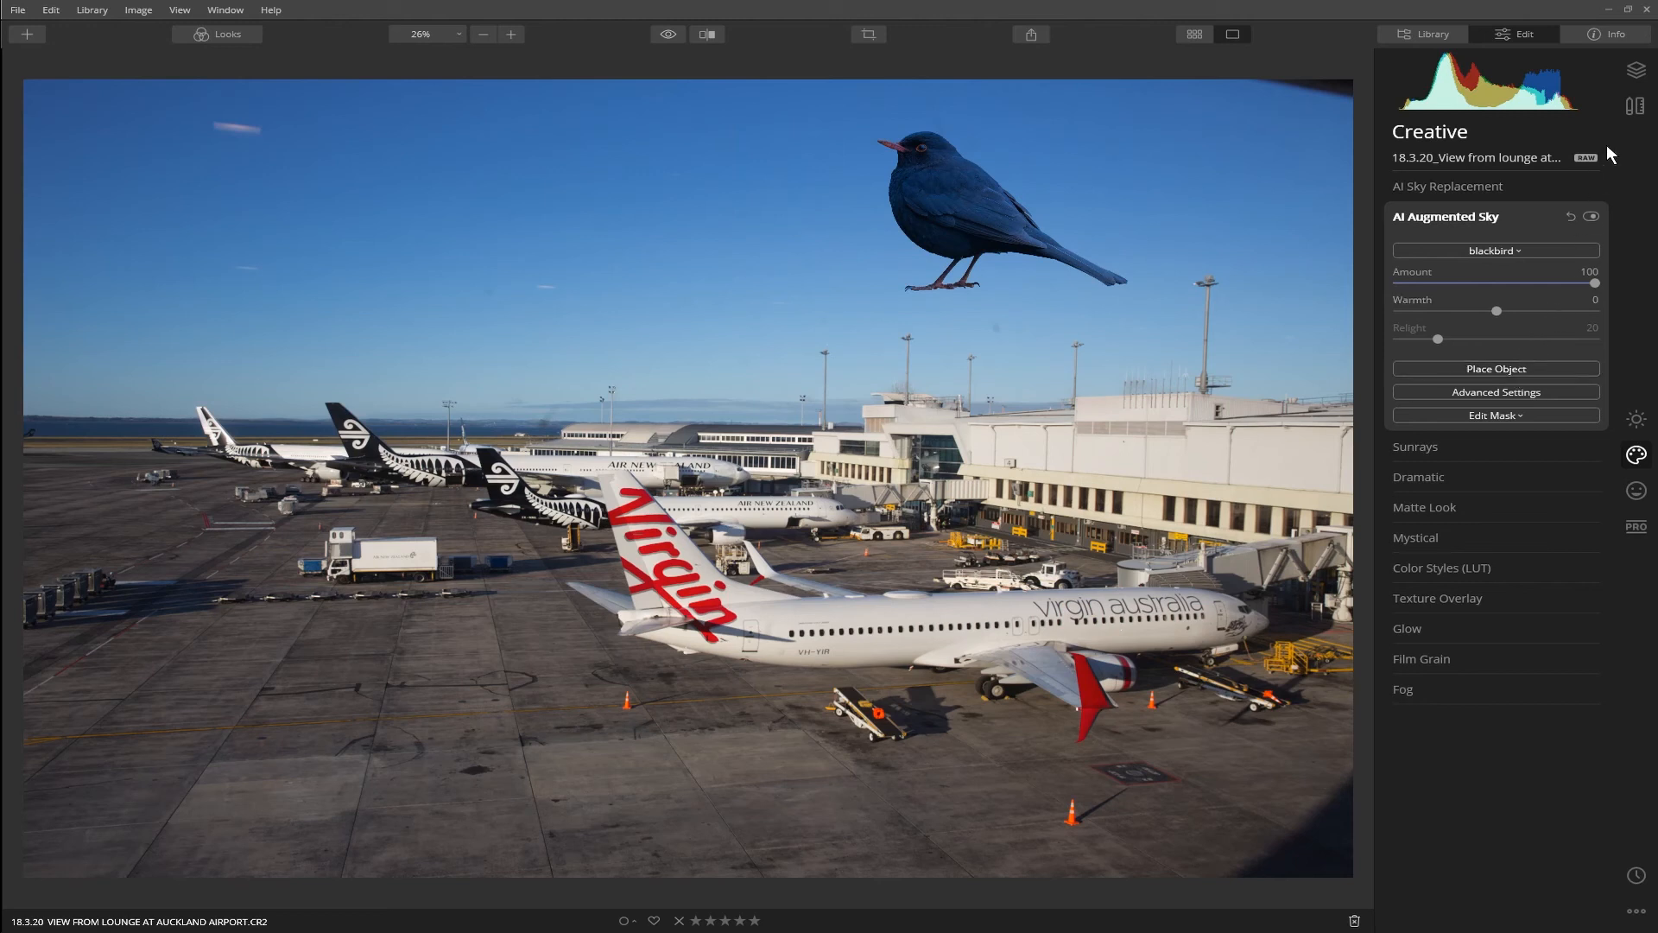
Start adding a new image layer and browse to the Multiply folder inside SkySFX
click(1636, 71)
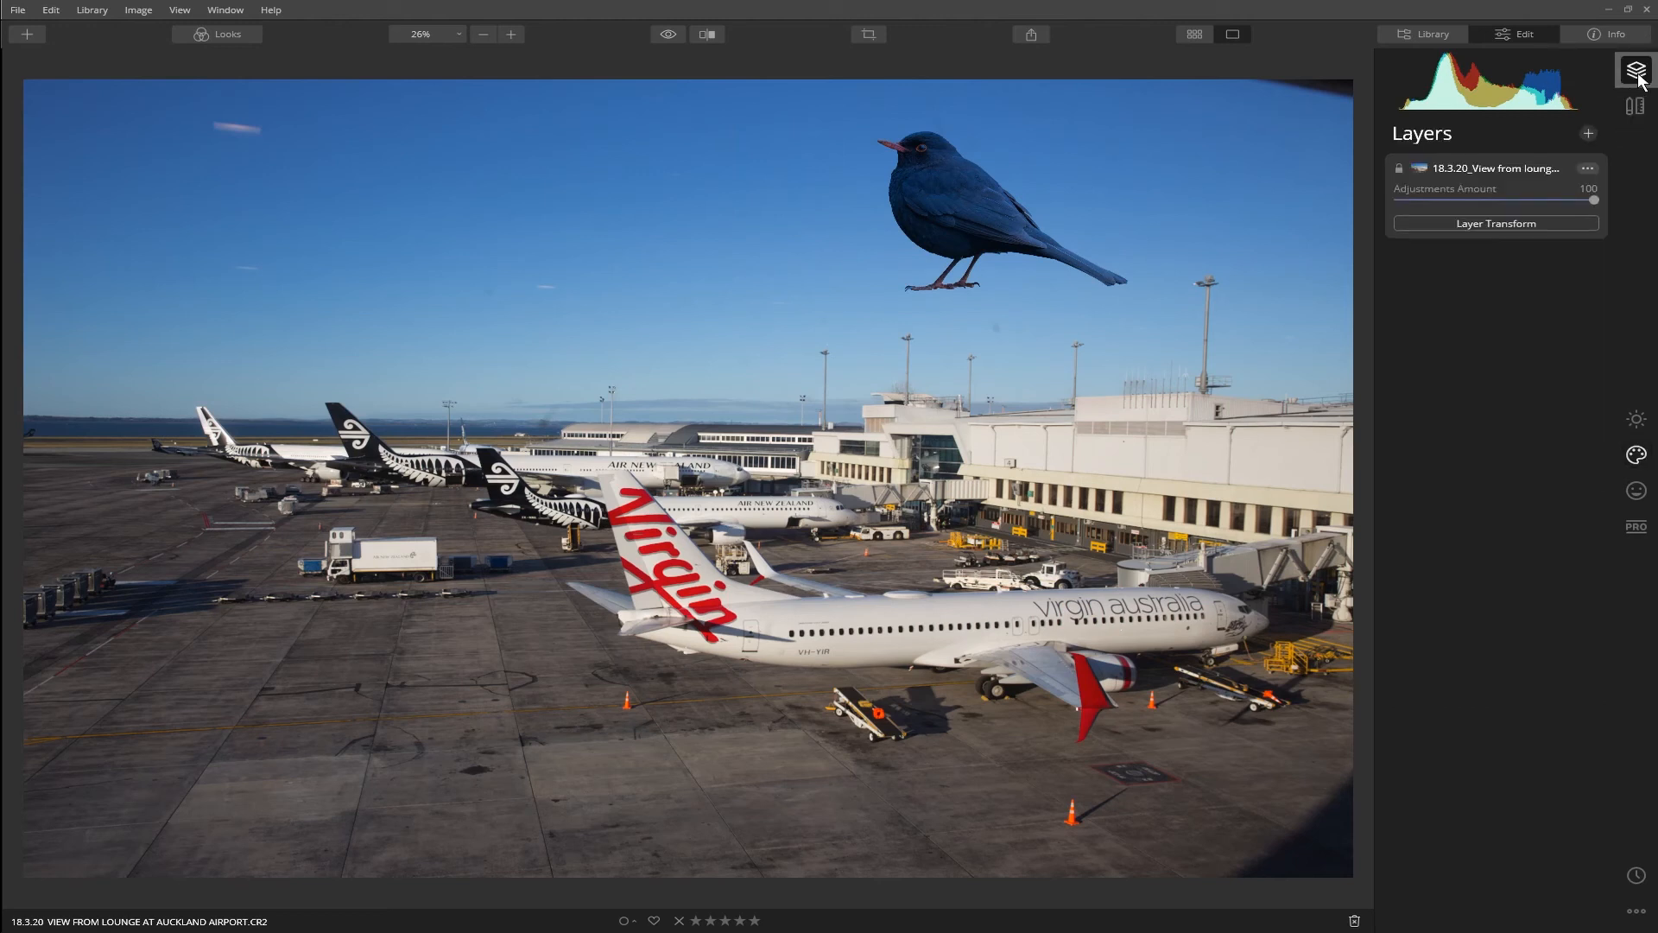
click(1586, 135)
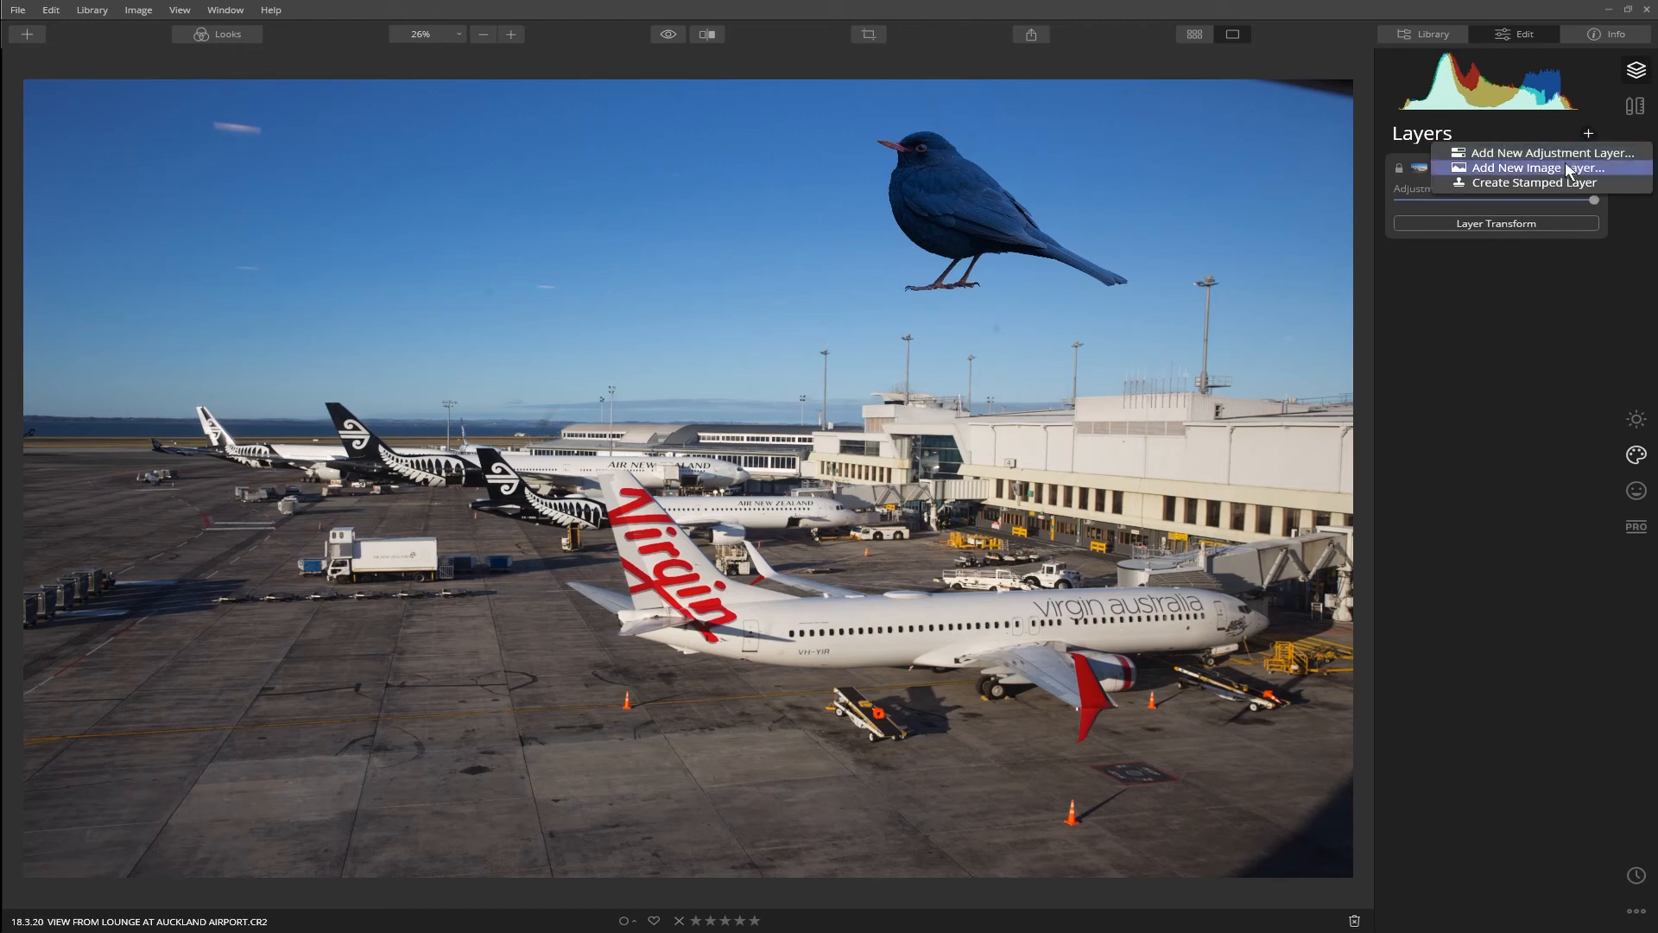
click(1558, 168)
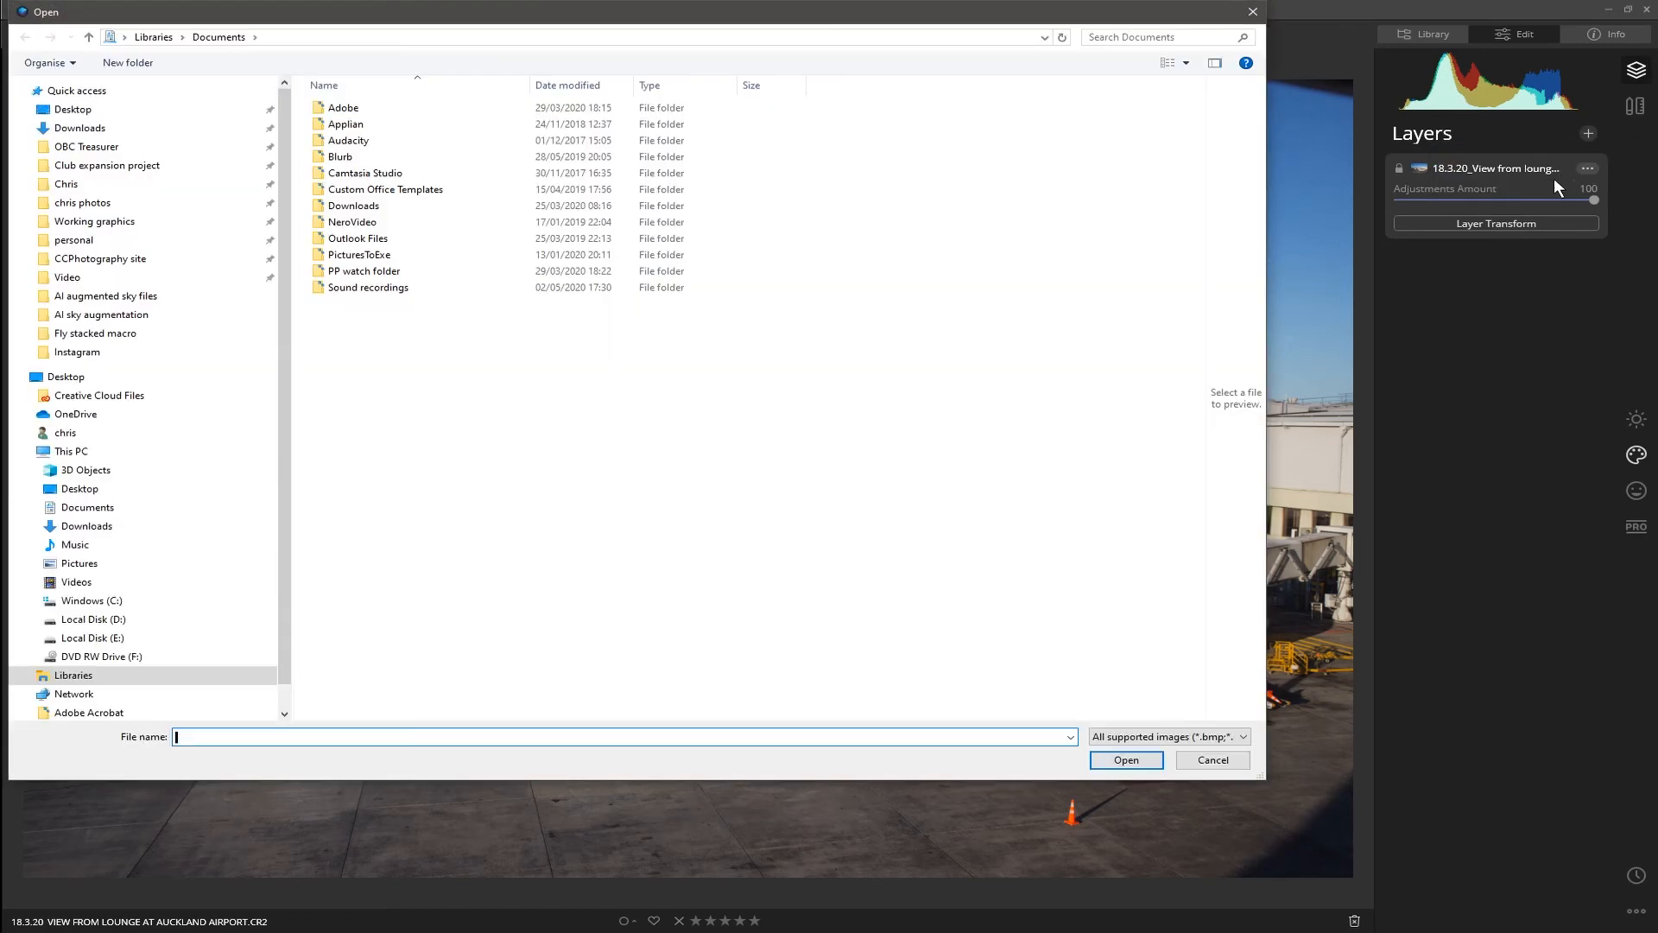
click(131, 442)
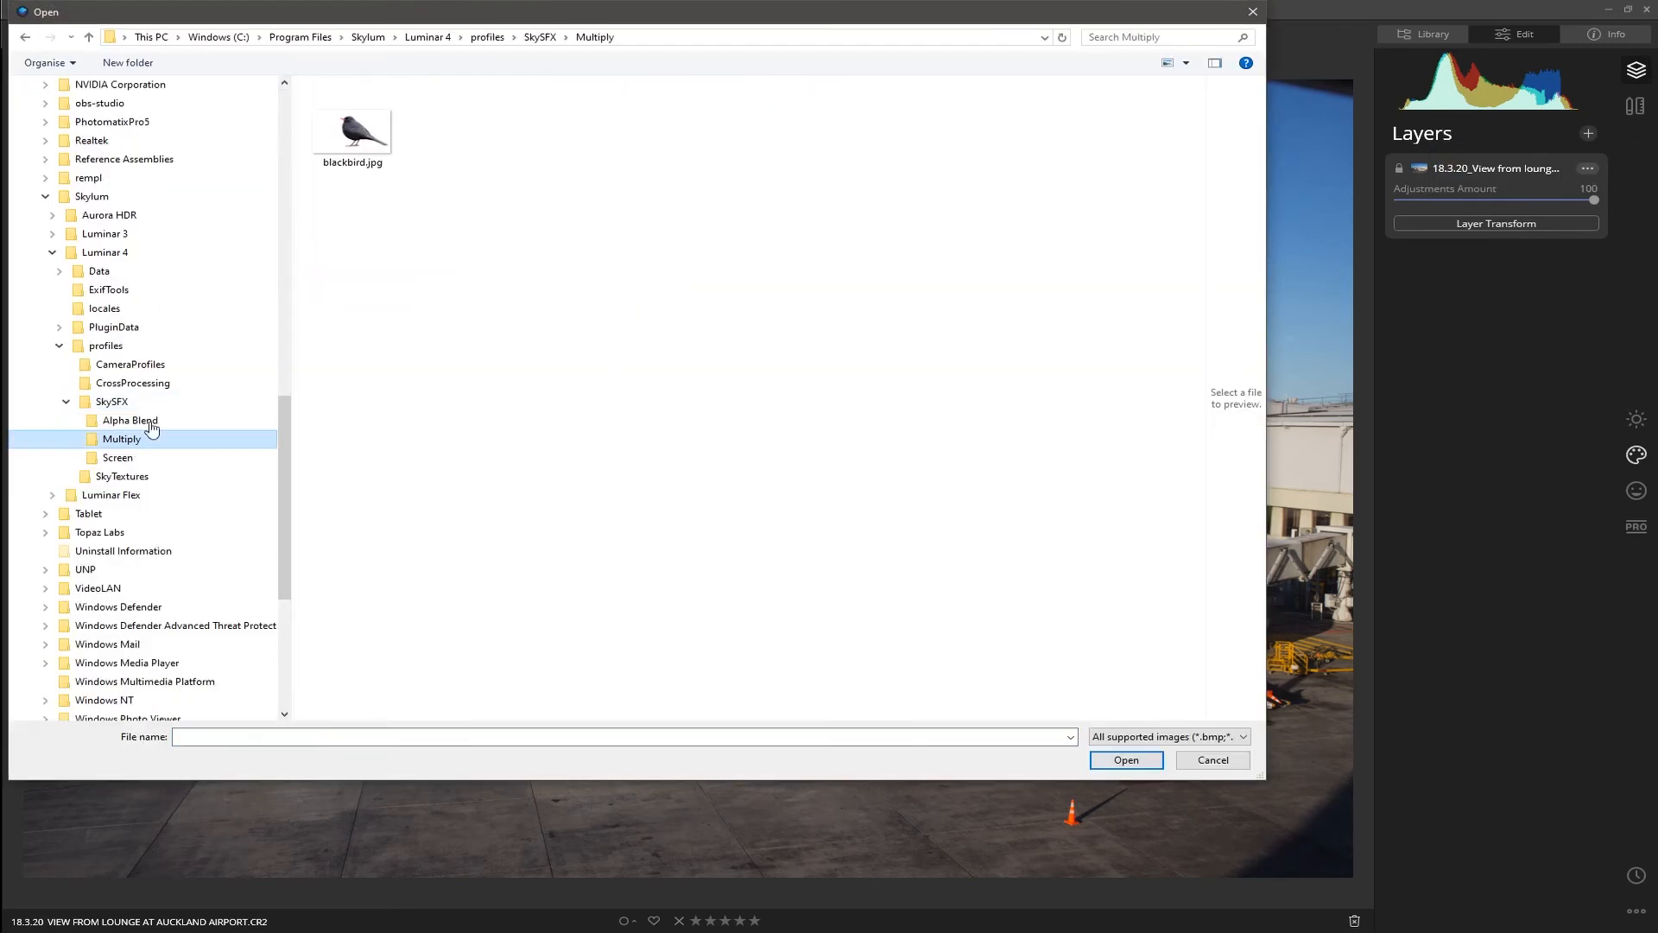
Check the pixel dimensions of blackbird.jpg in its file properties
click(347, 136)
right_click(346, 135)
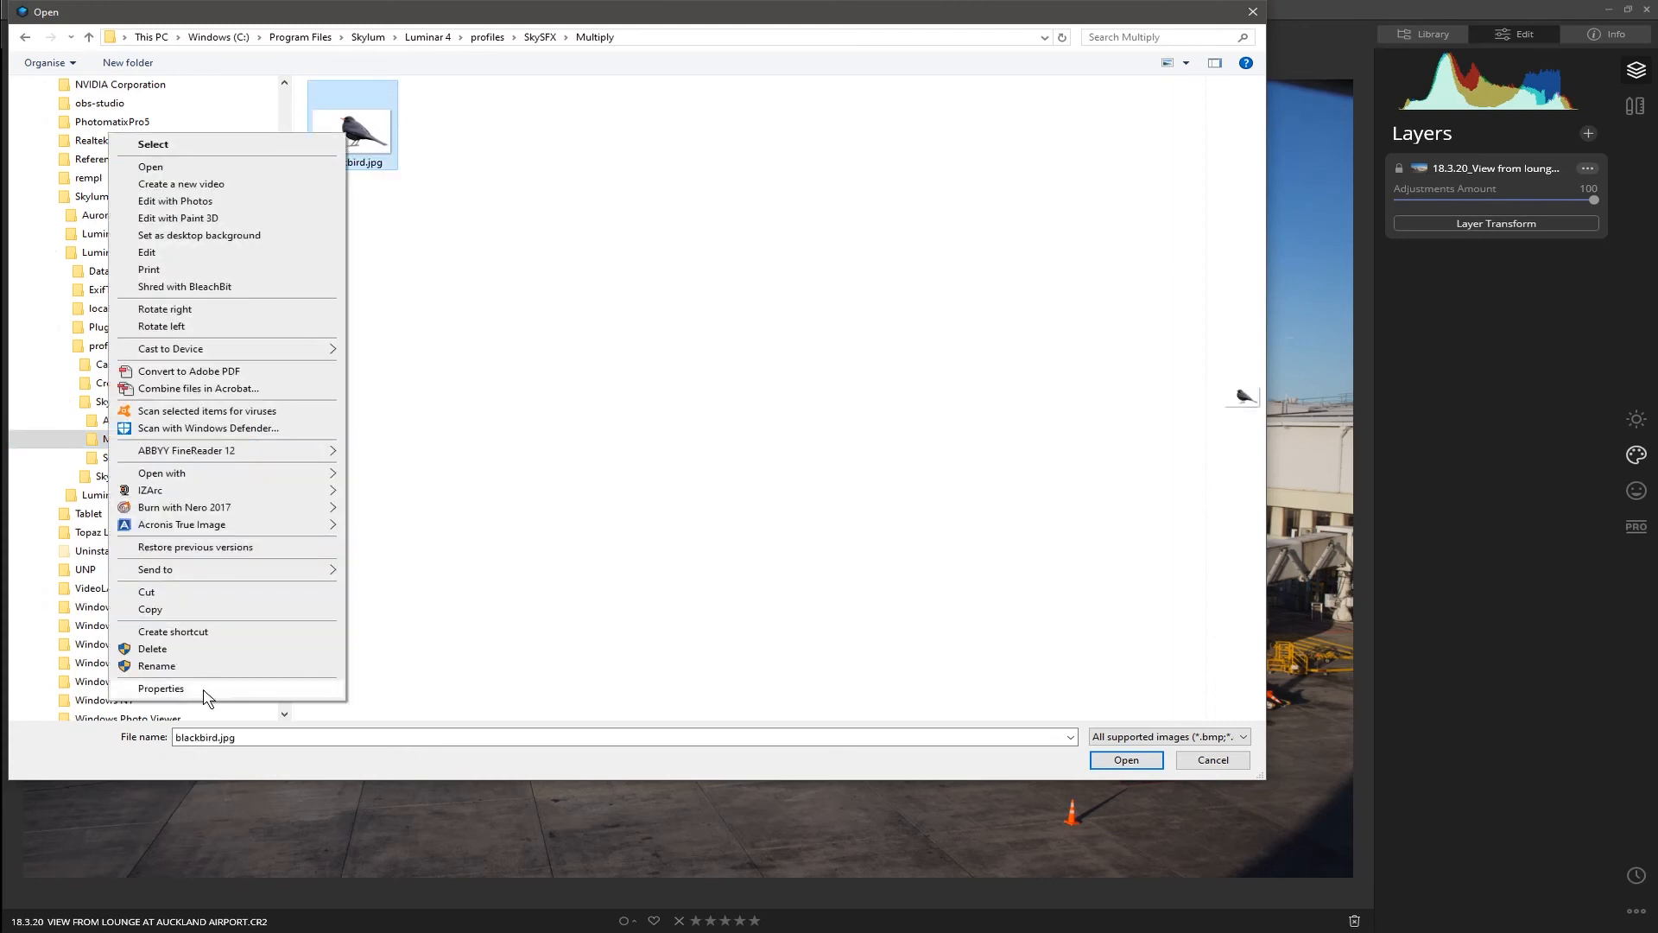
click(208, 689)
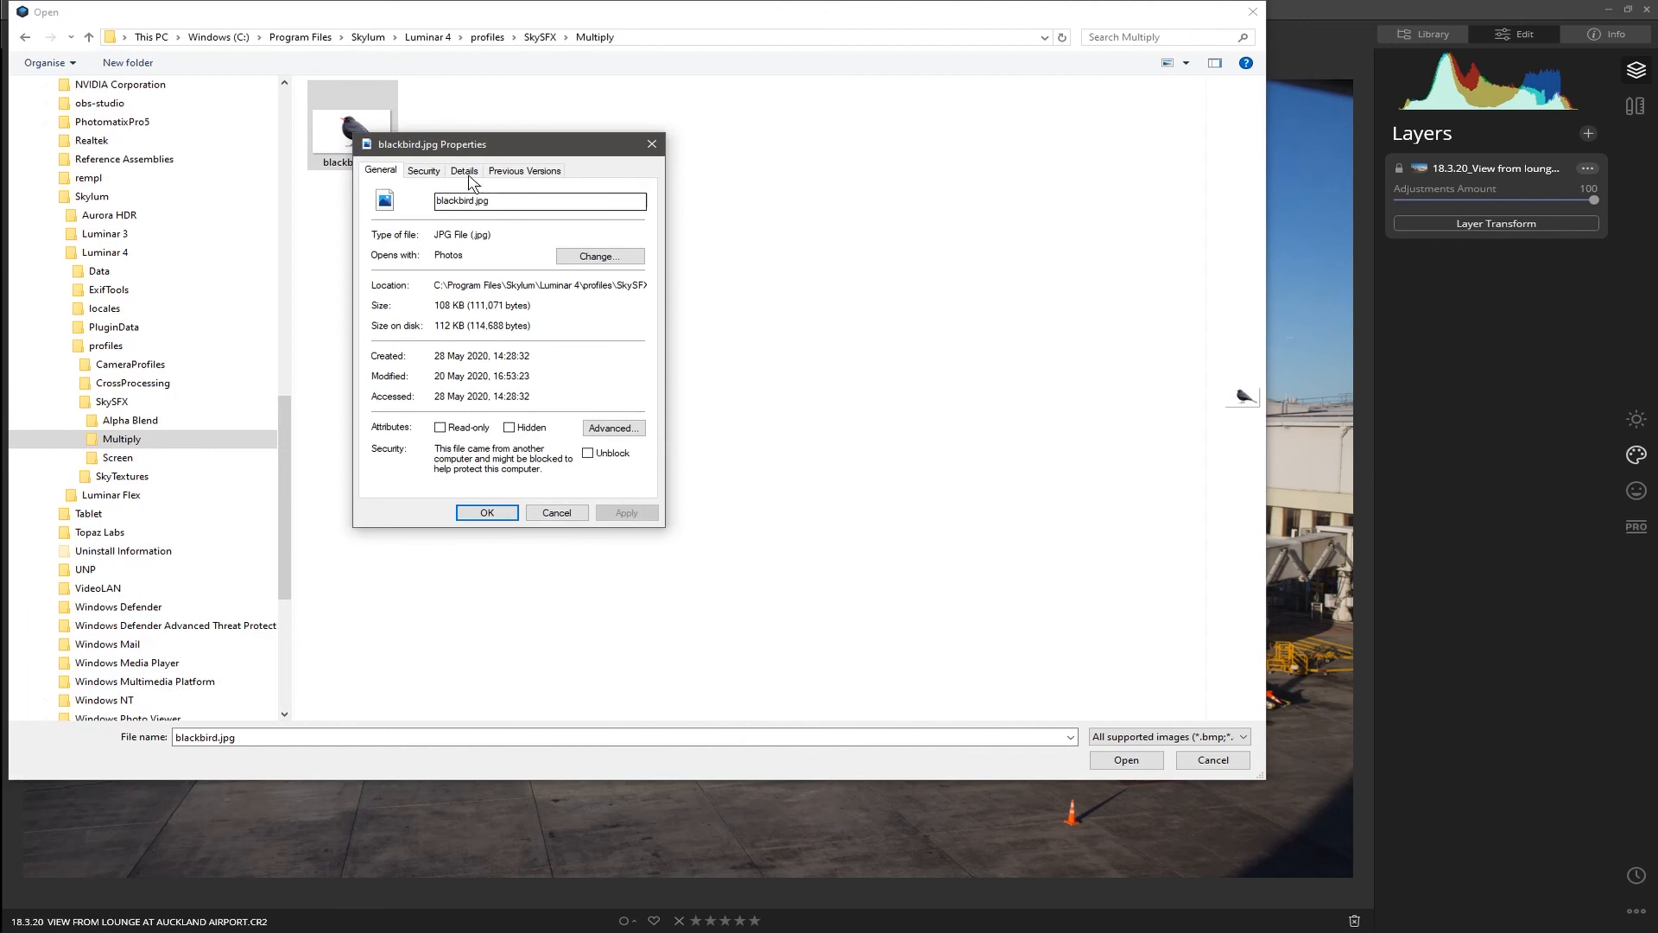
click(464, 171)
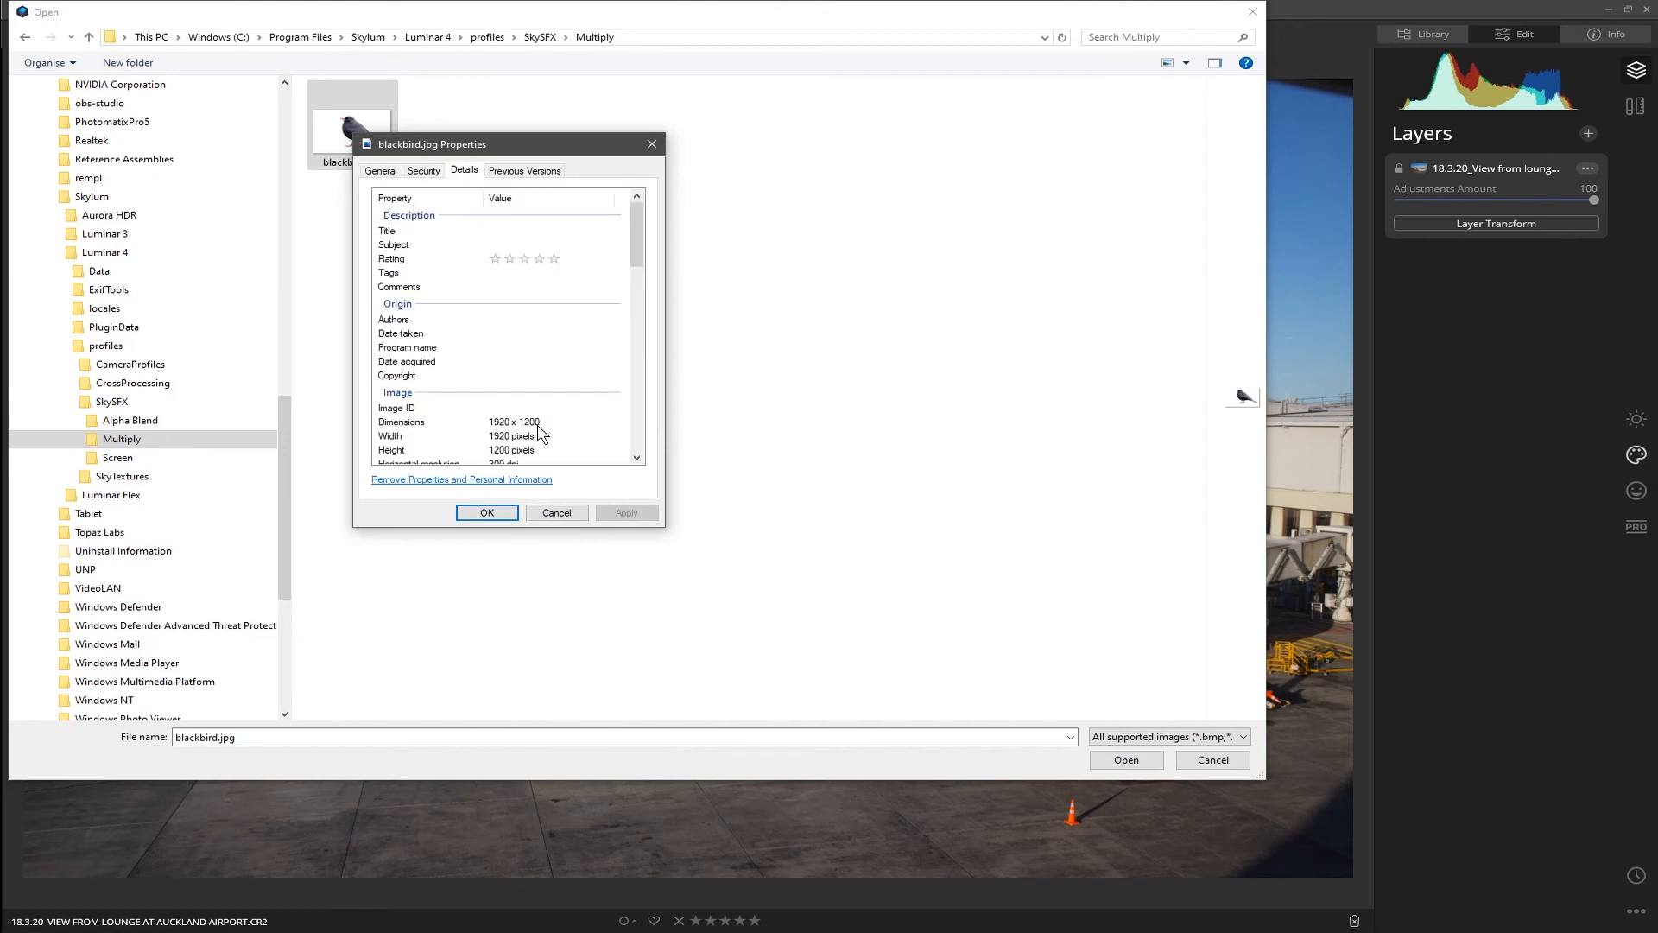
click(556, 512)
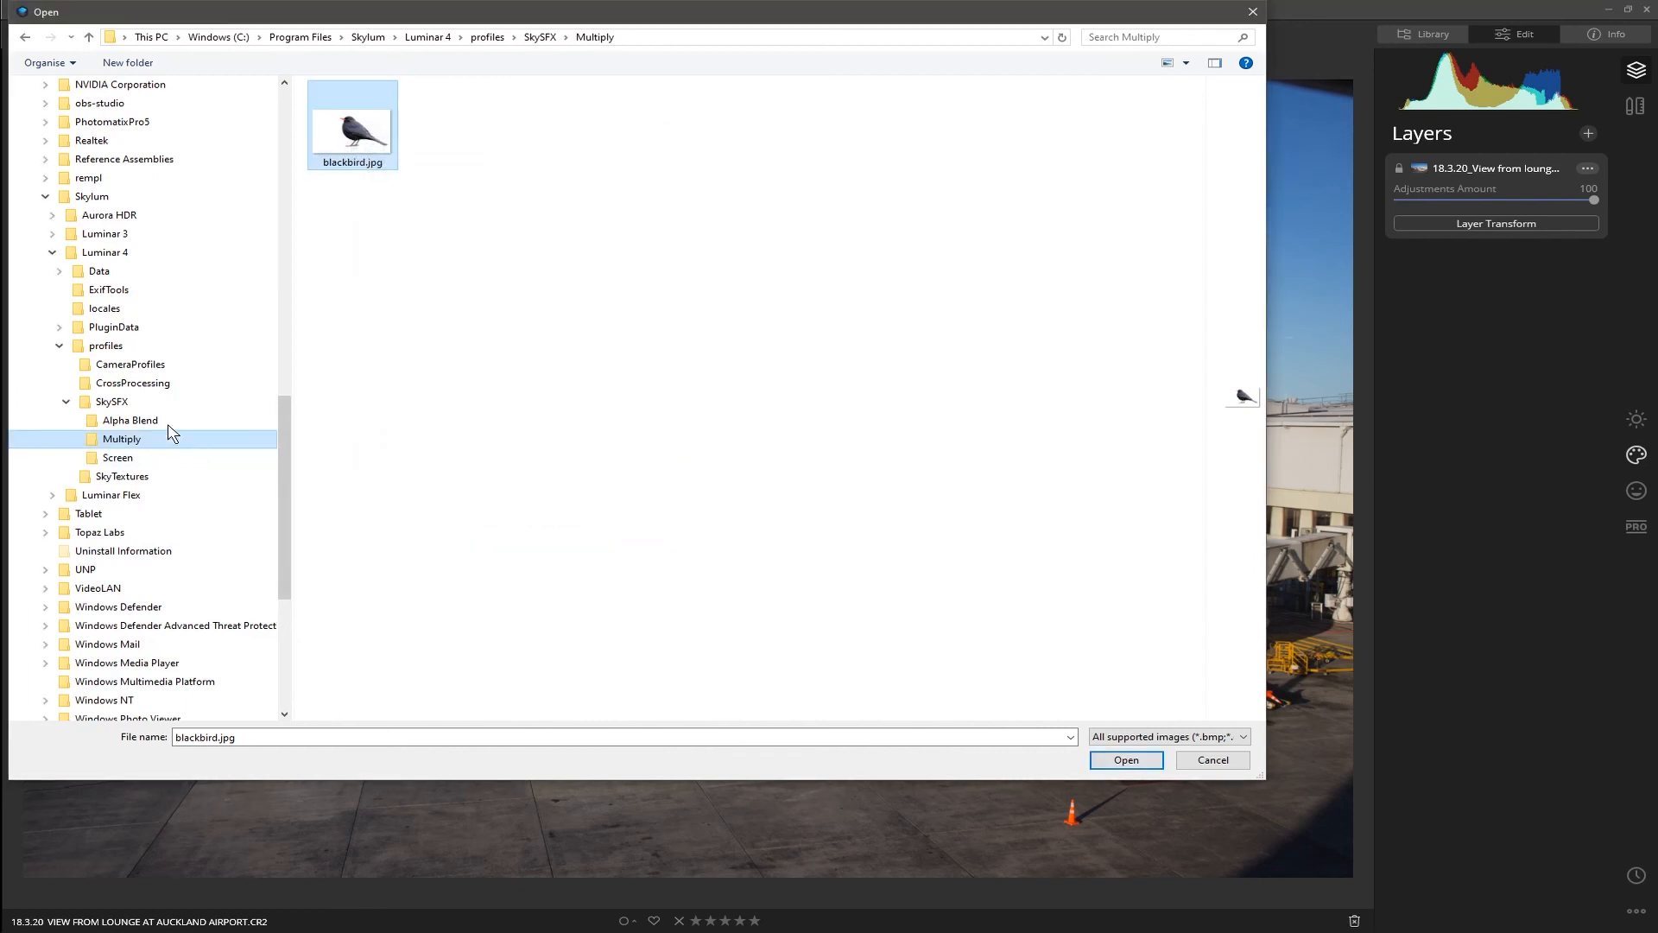
Load blackbird.jpg as an image layer and resize it to 1920 × 1200 pixels with Layer Transform
double_click(334, 136)
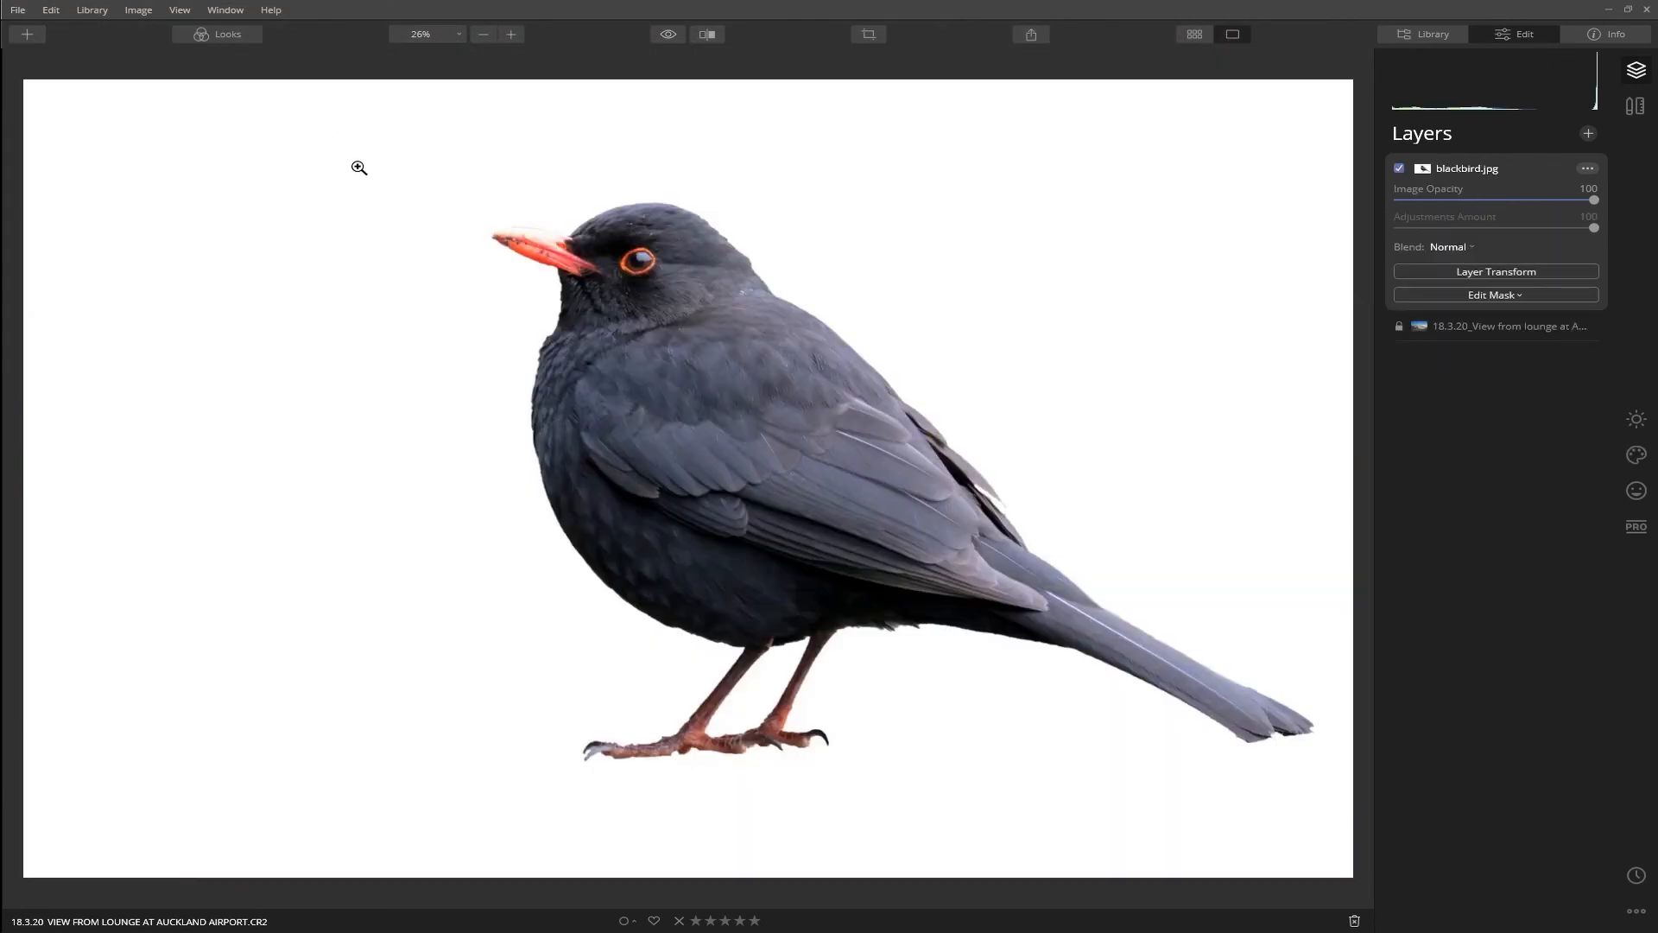
click(1506, 269)
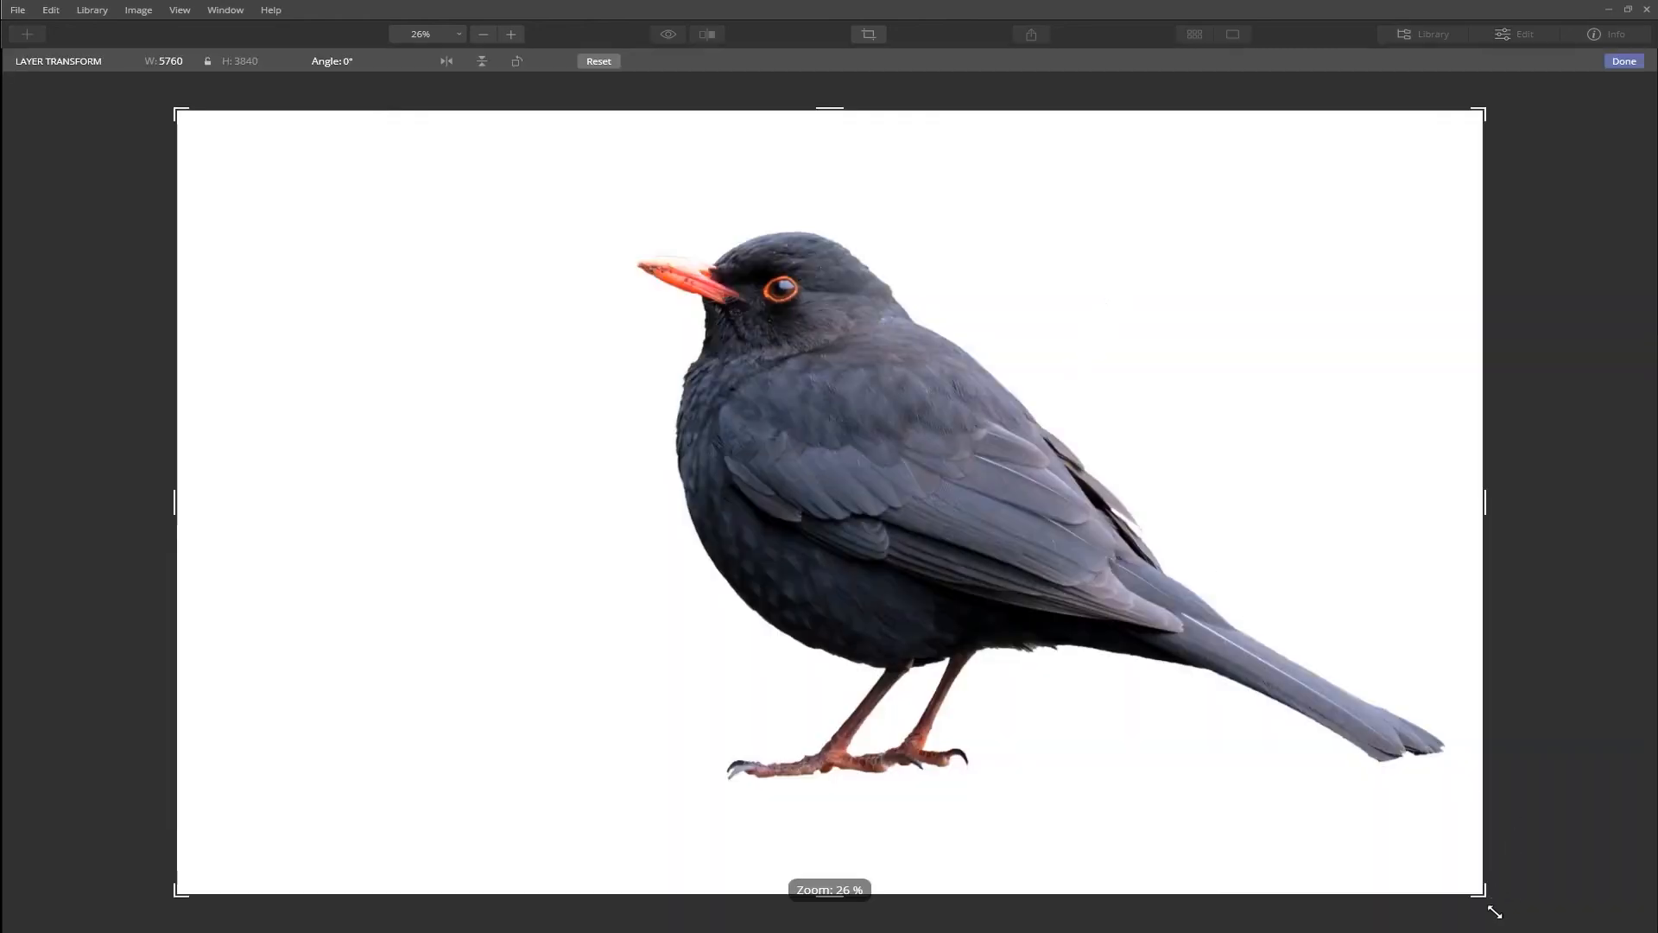
drag(1483, 895, 611, 340)
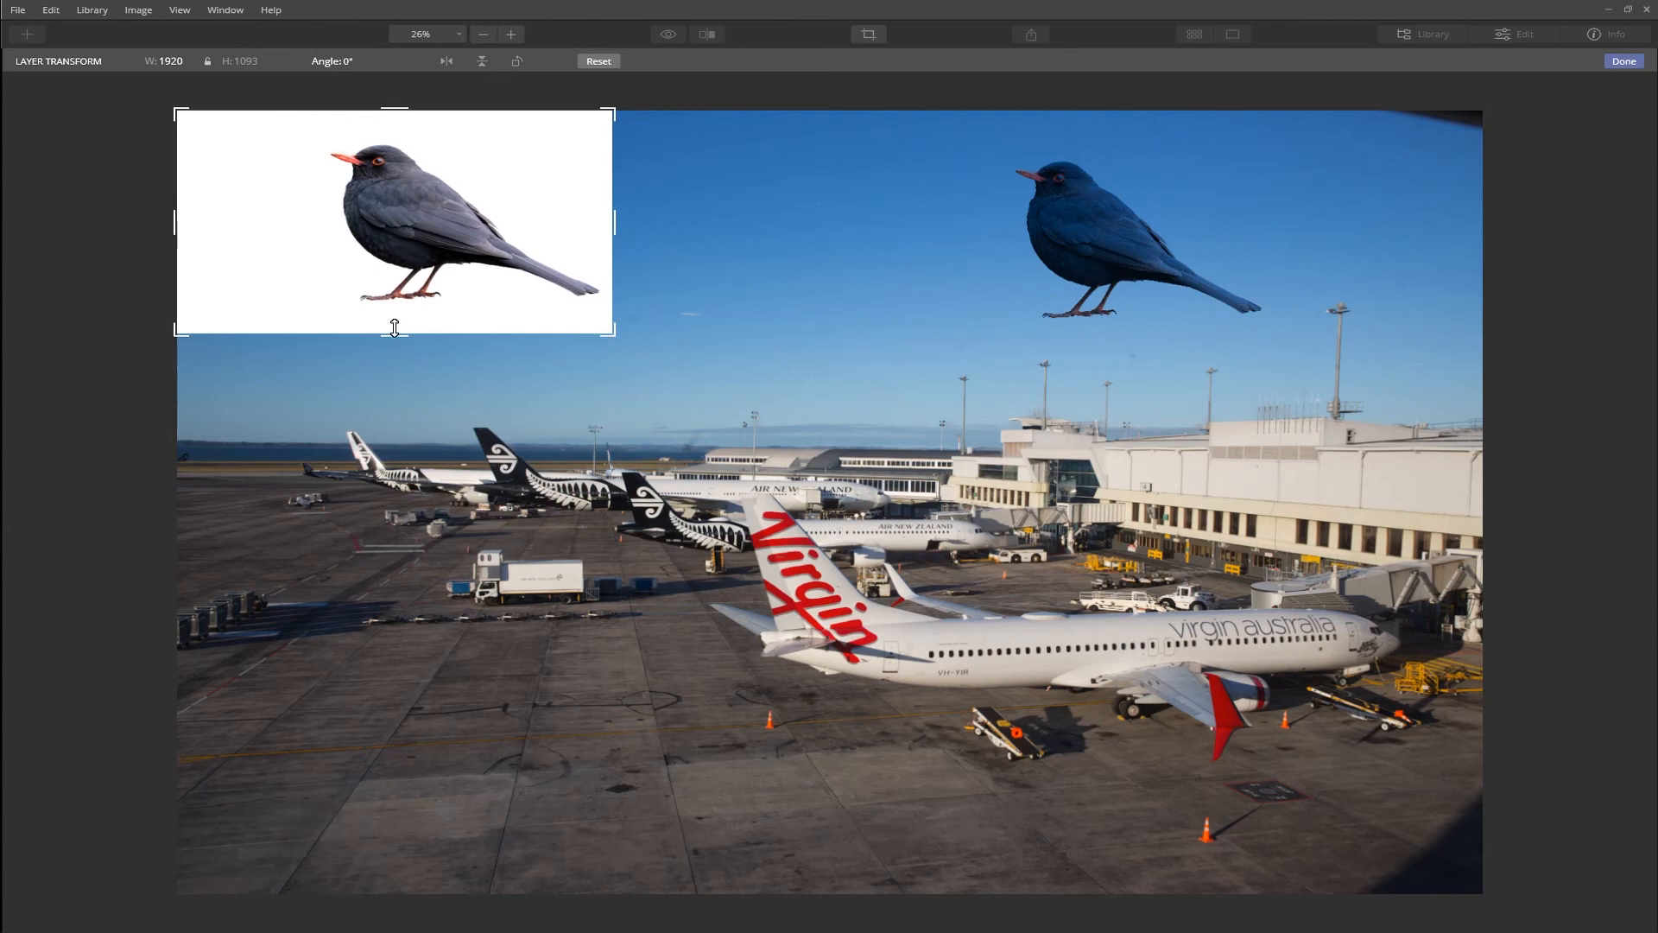
drag(394, 328, 405, 349)
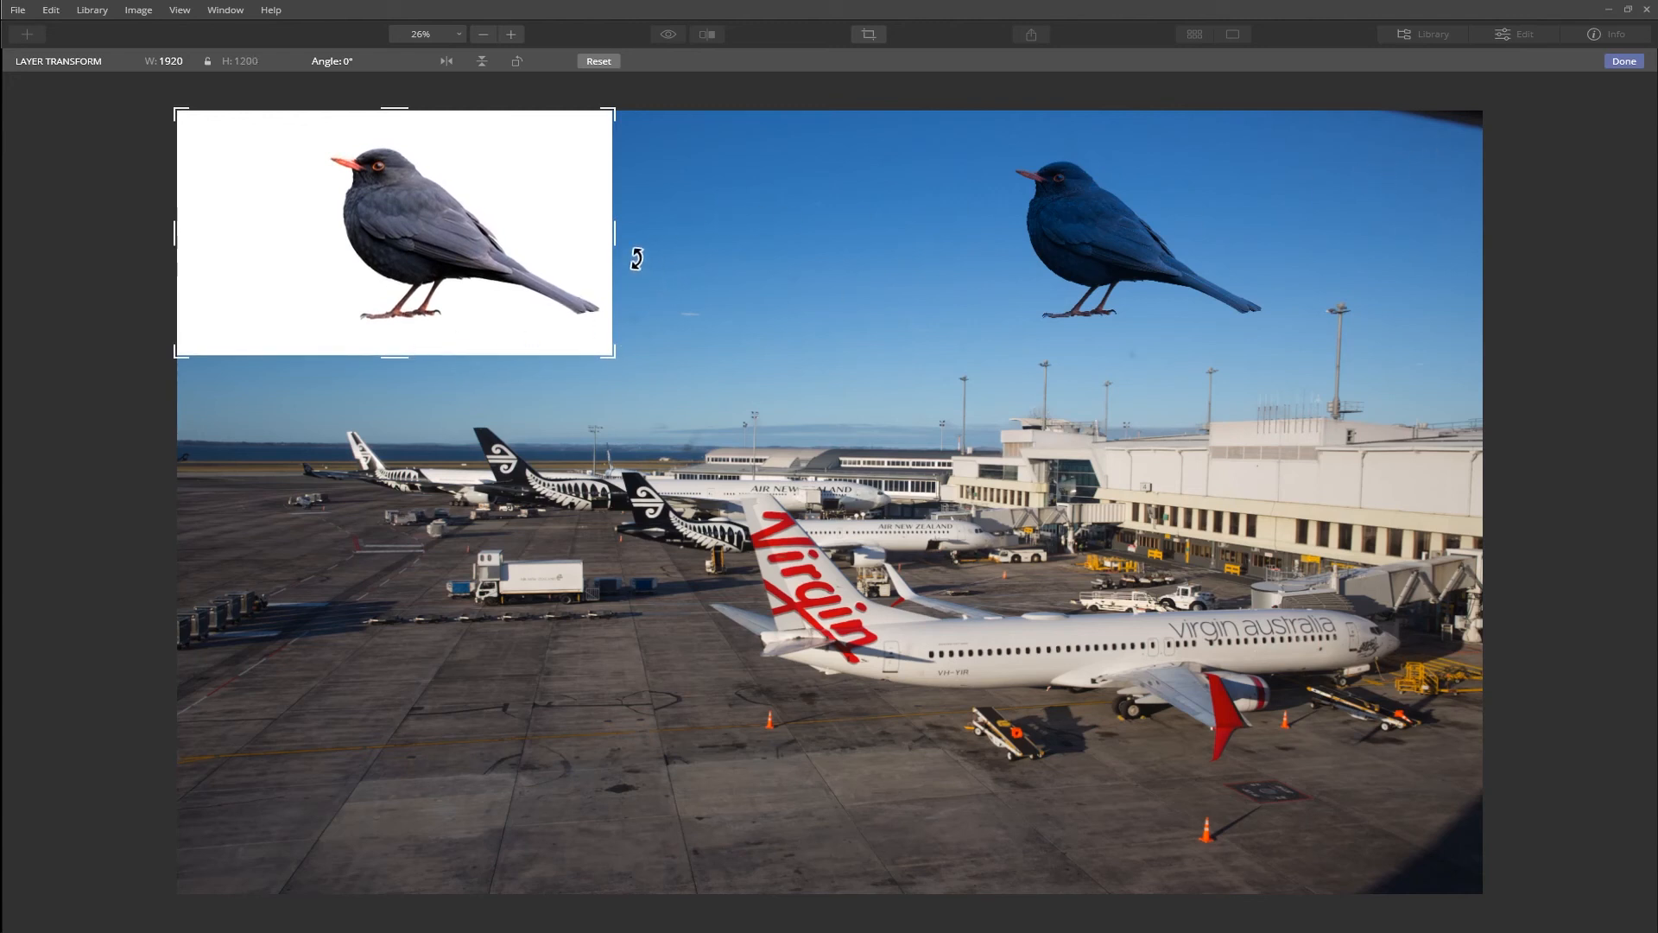
Lock the layer's proportions, scale it to 1715 pixels wide, and place it in the sky above the Air New Zealand planes
click(207, 62)
drag(615, 361, 585, 326)
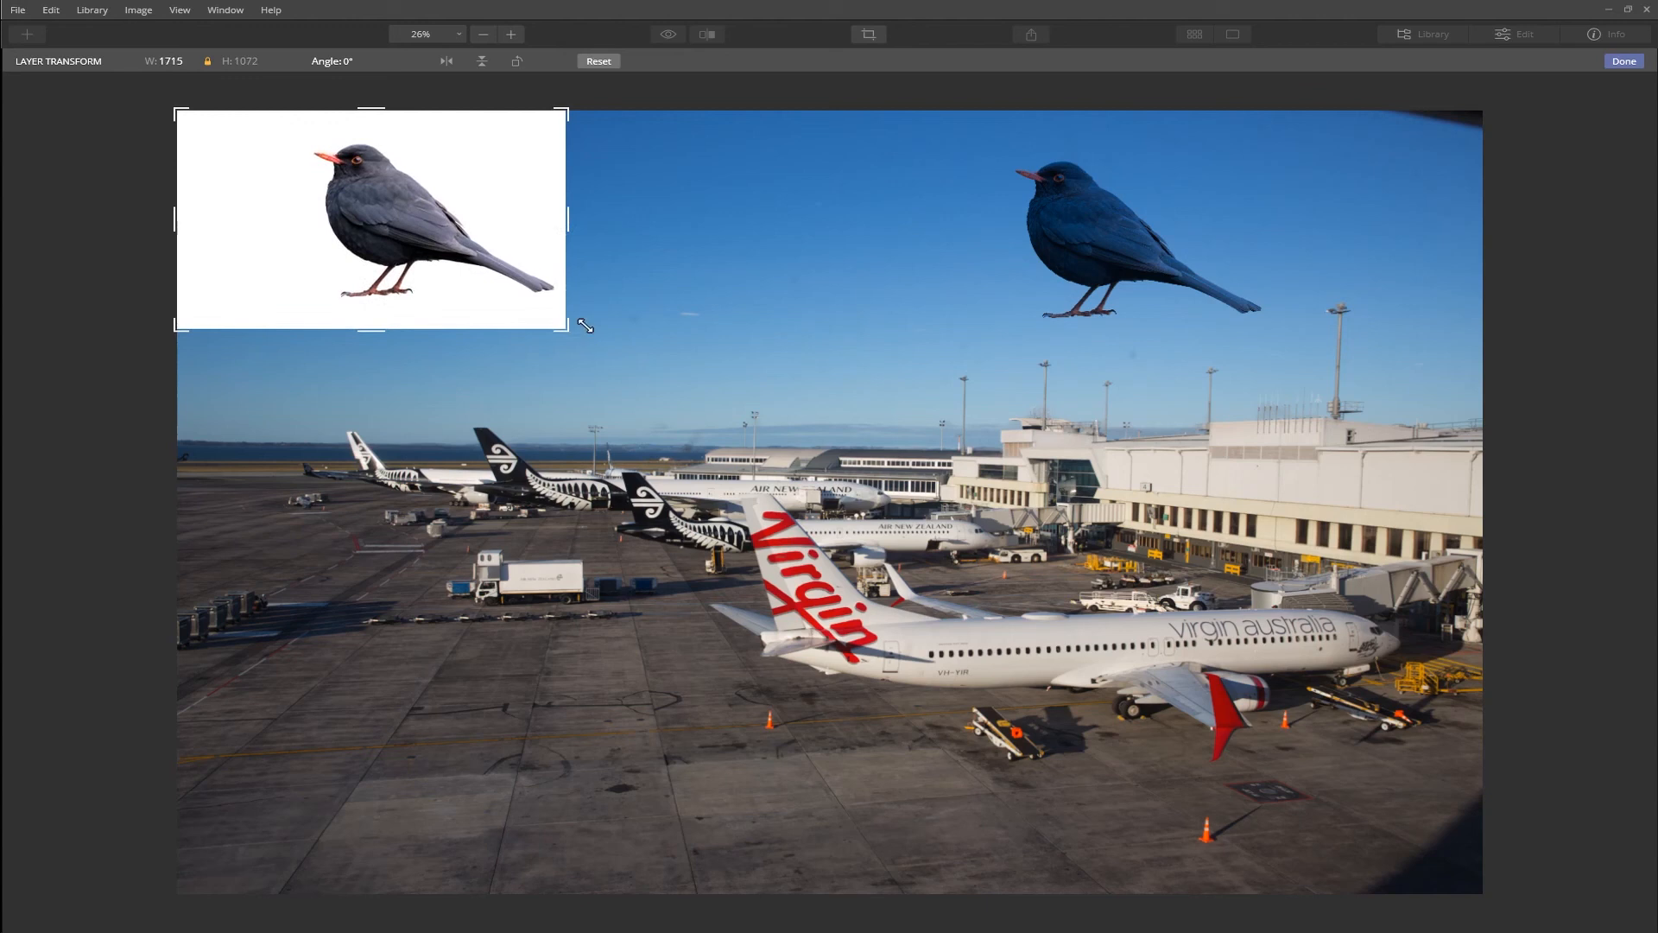
drag(511, 204, 585, 246)
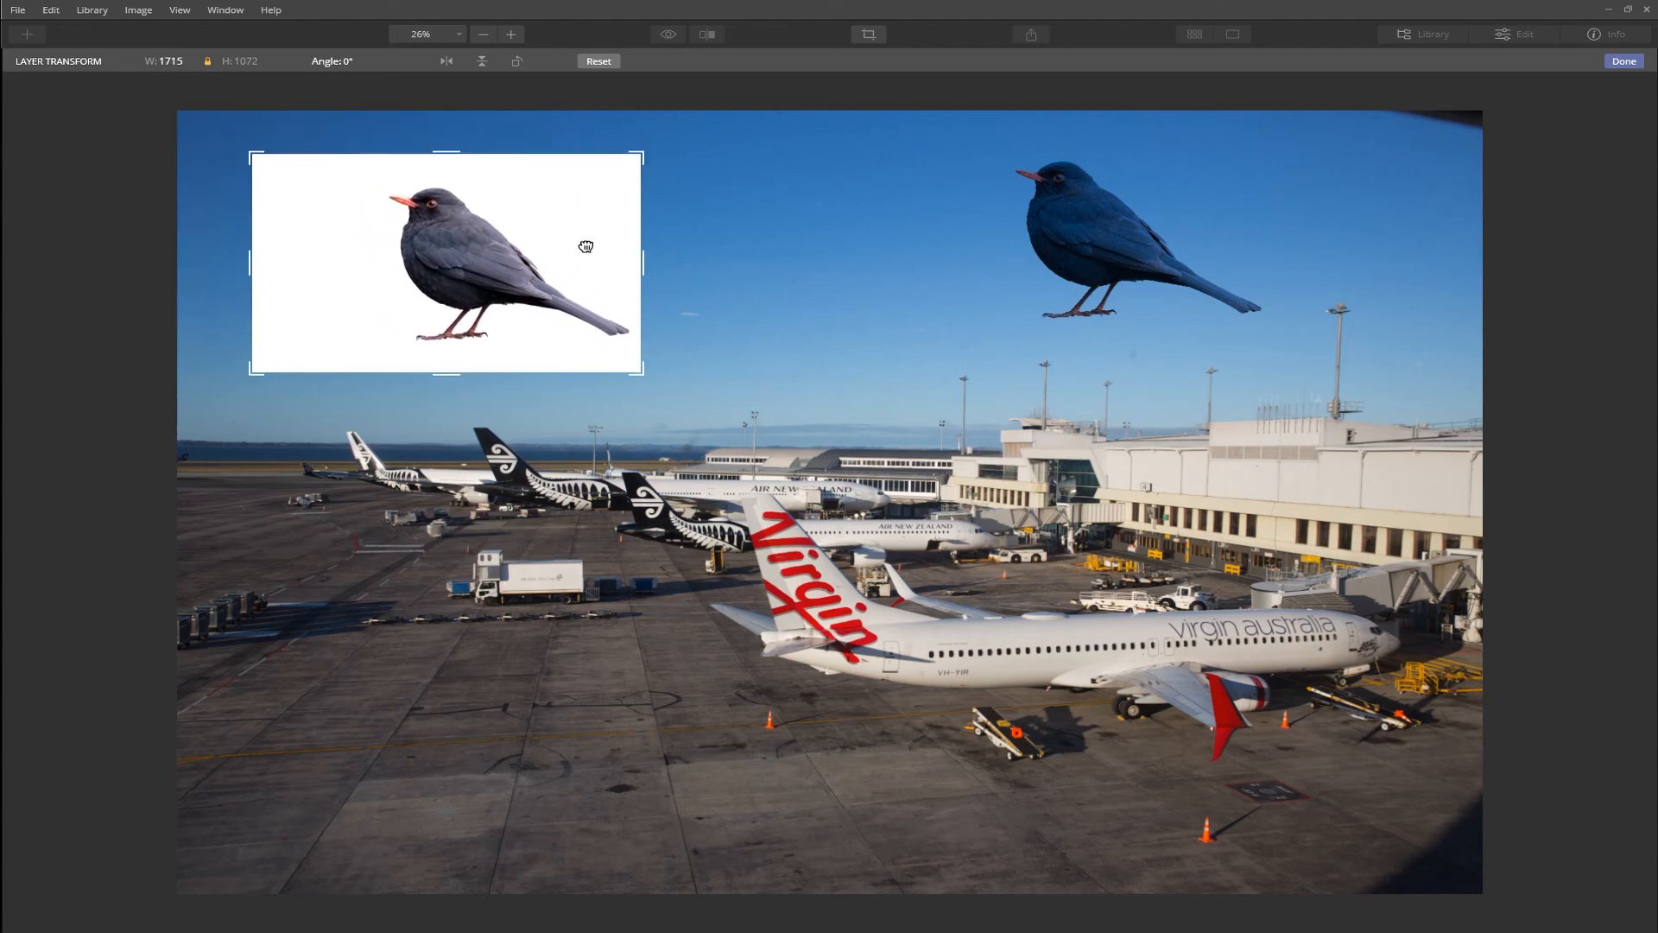
click(1633, 61)
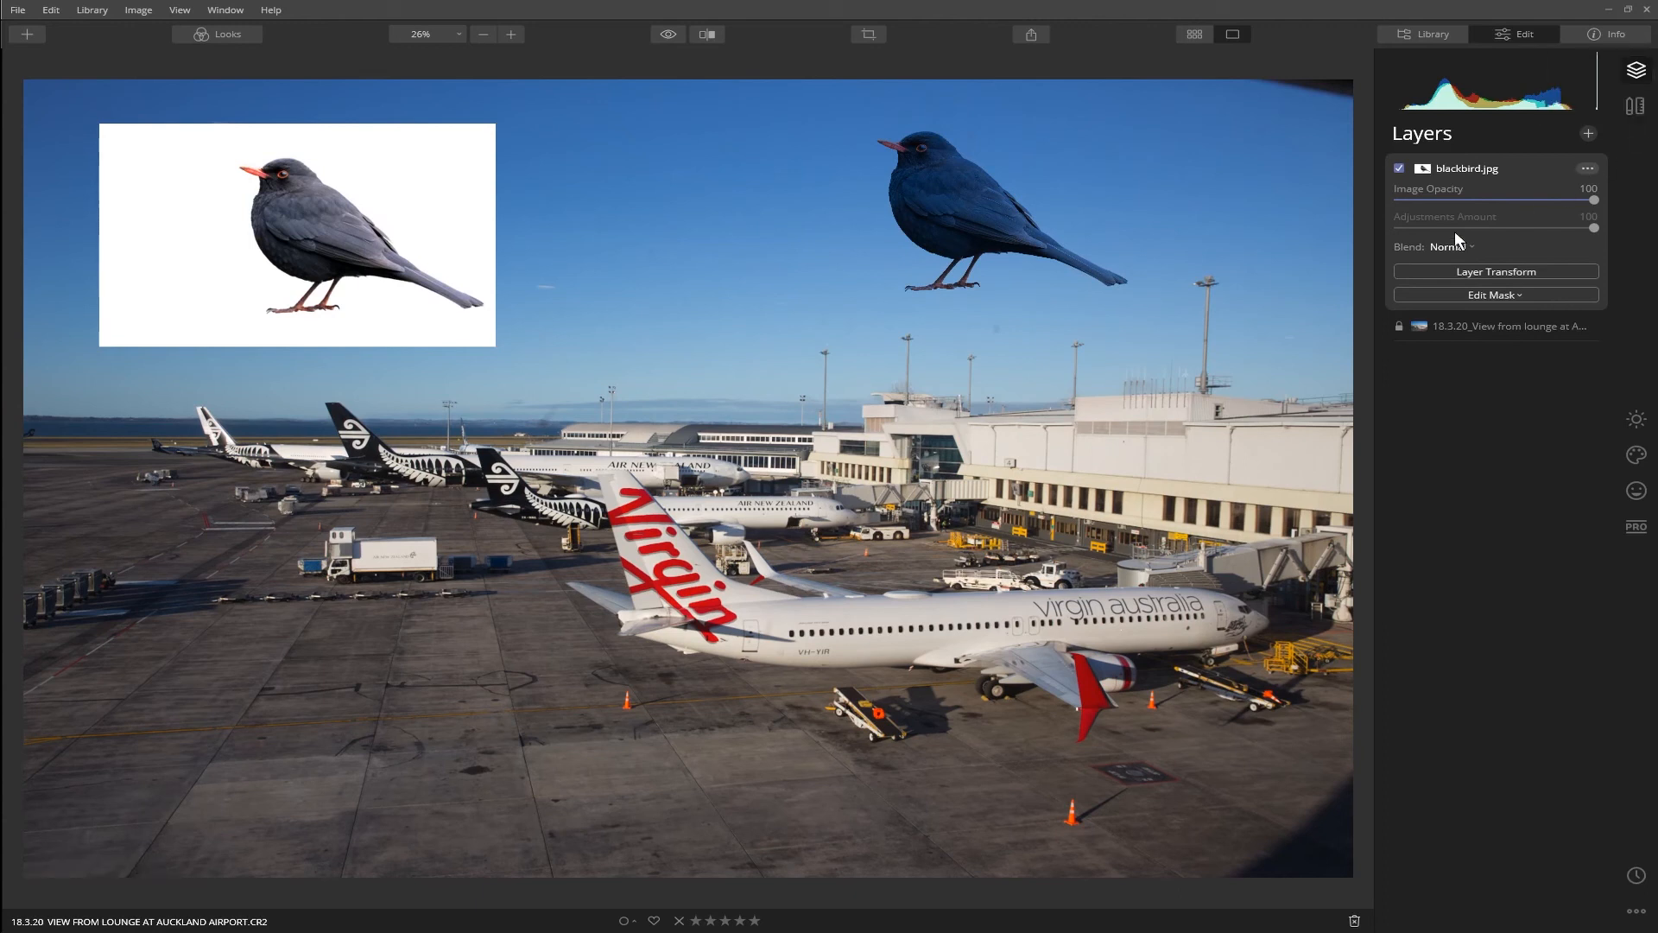
Set the blackbird image layer's blend mode to Multiply
click(1436, 247)
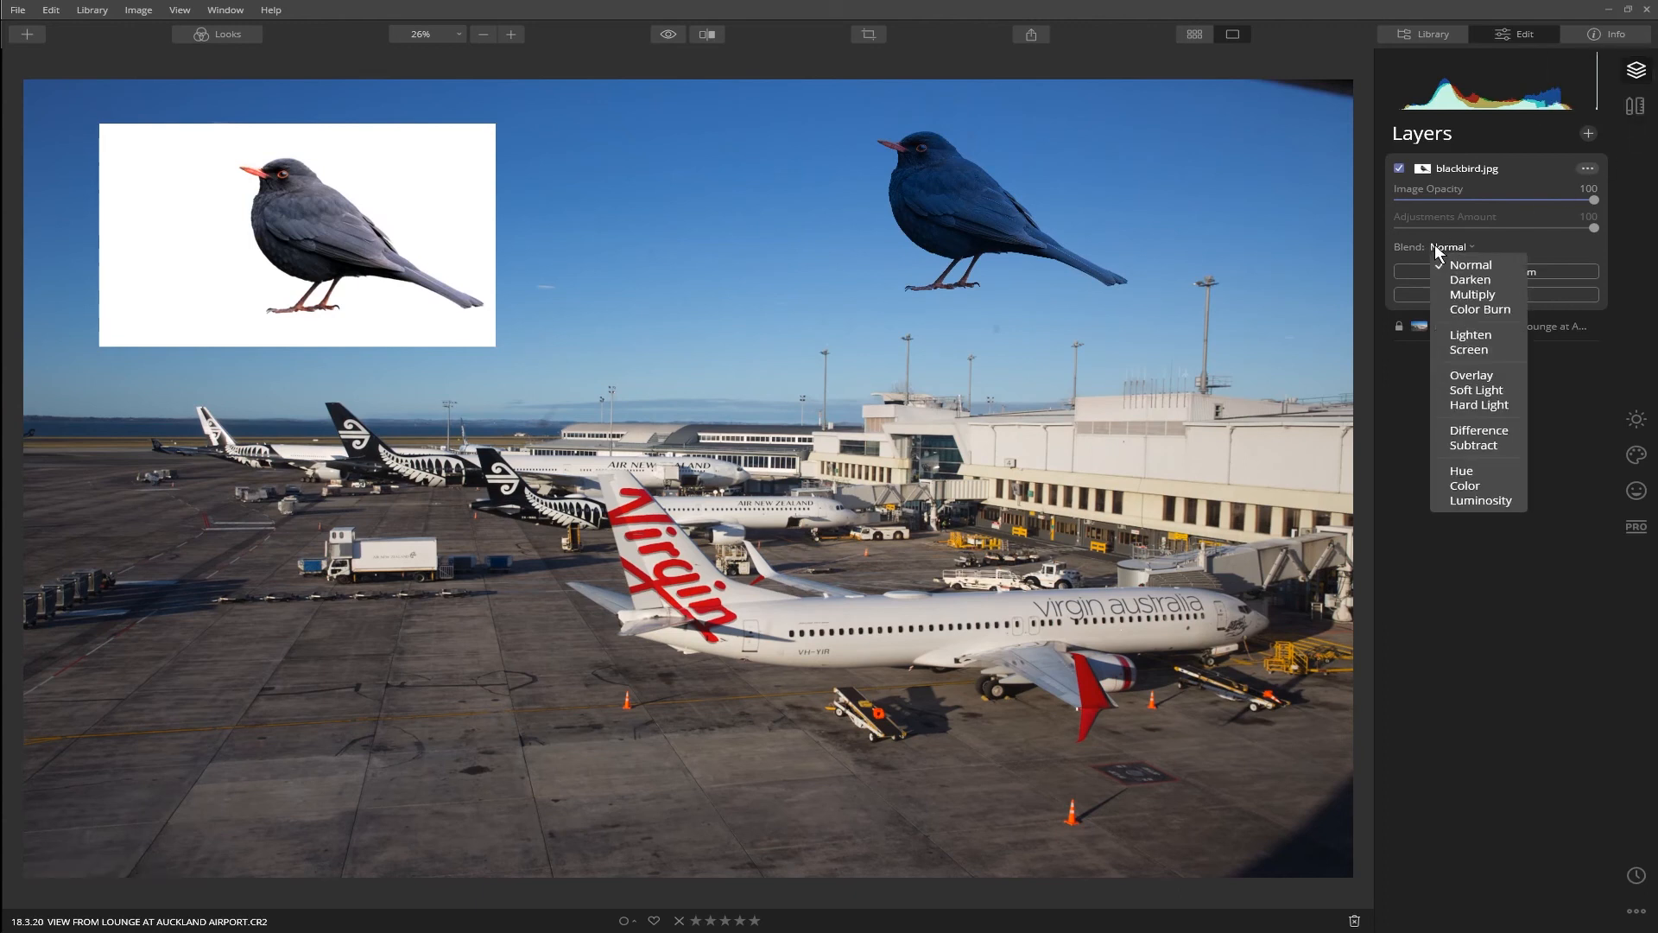
click(1479, 293)
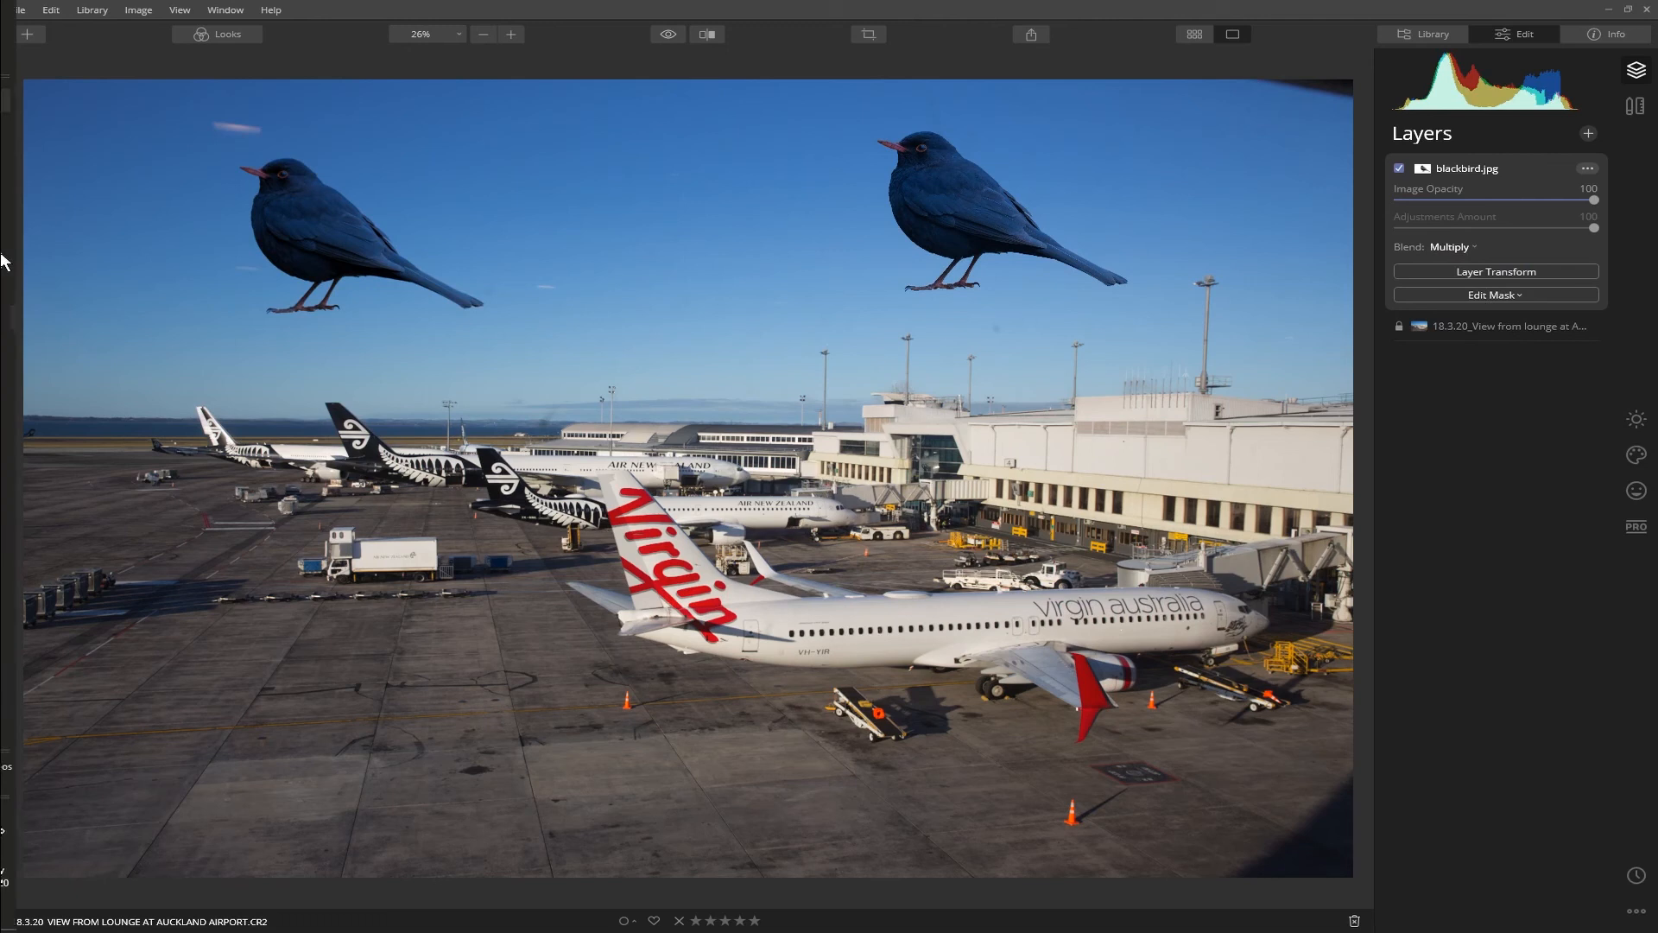